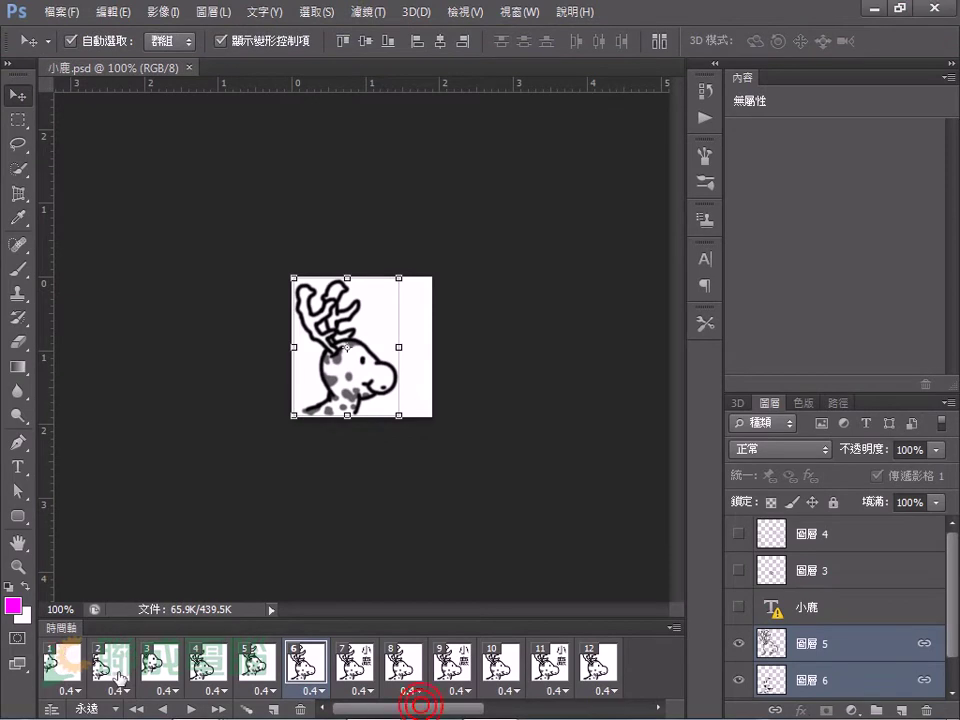
# Step: Compare the deer's position back and forth across animation frames 1 to 4
pyautogui.click(68, 665)
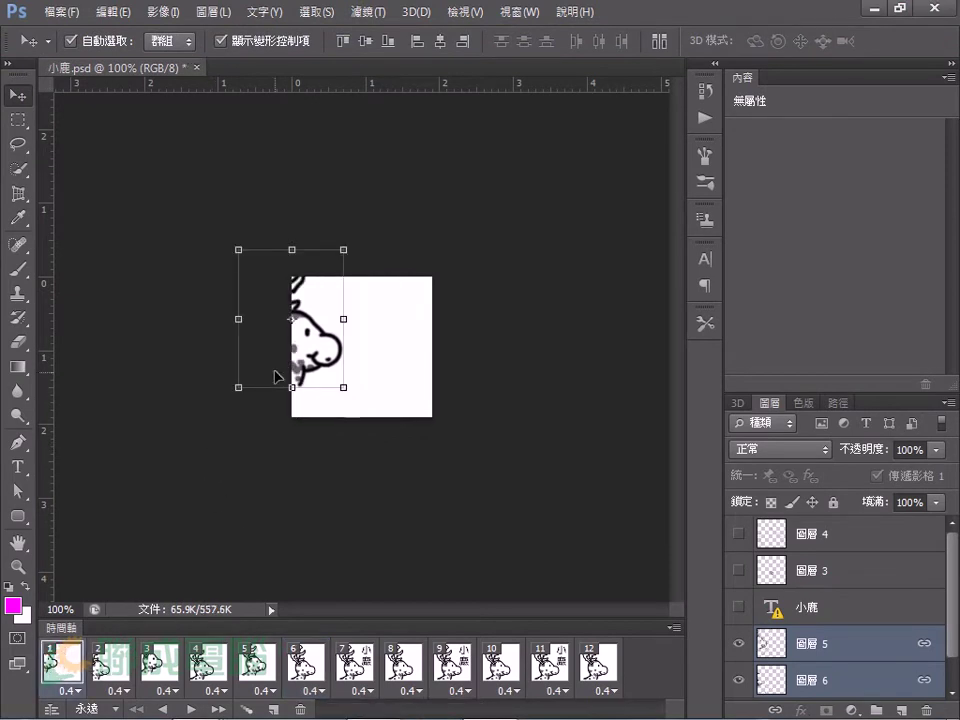
pyautogui.click(110, 660)
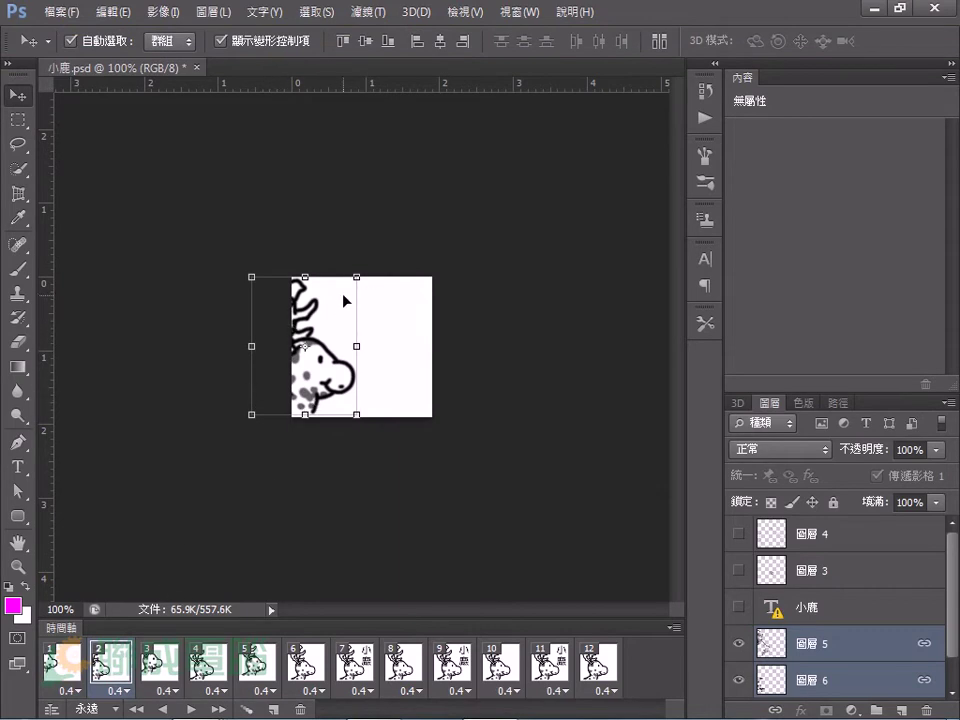
pyautogui.click(64, 660)
pyautogui.click(110, 662)
pyautogui.click(162, 662)
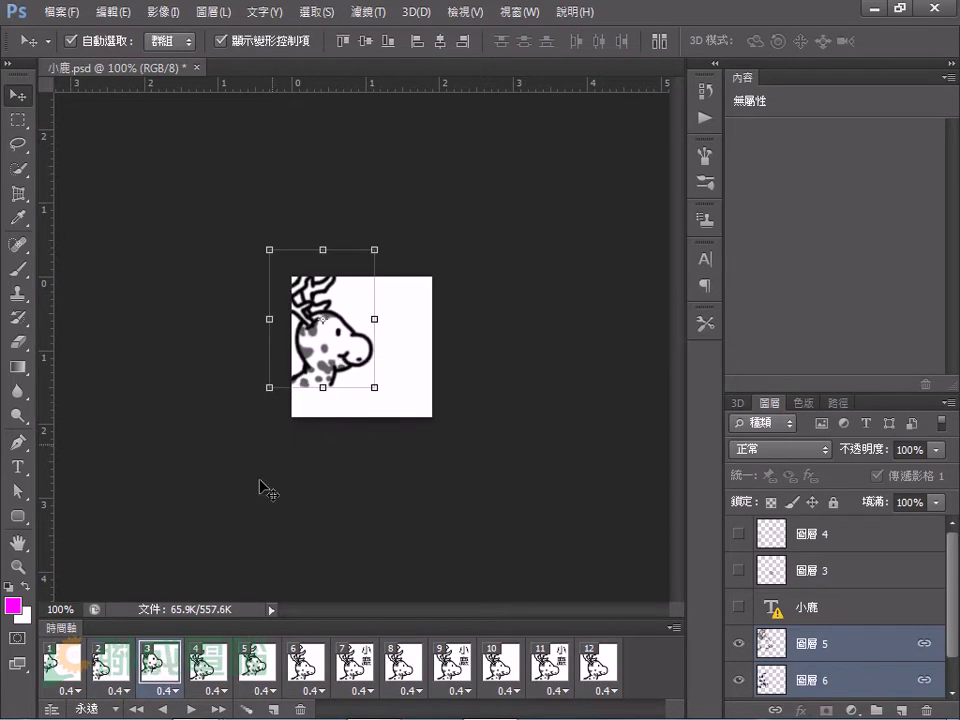
pyautogui.click(206, 660)
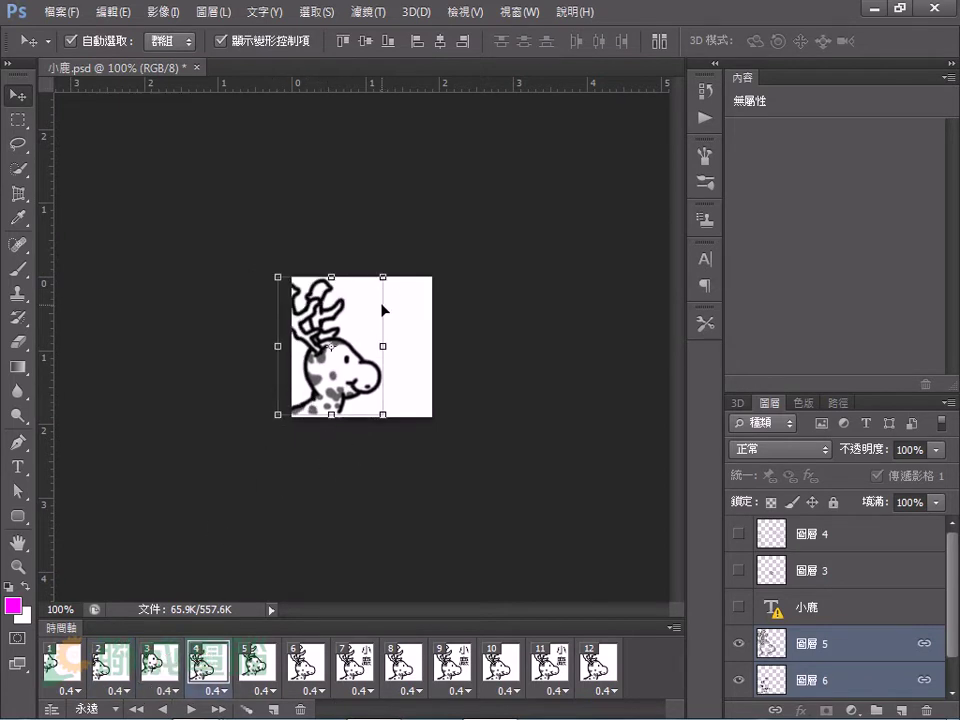
pyautogui.click(150, 668)
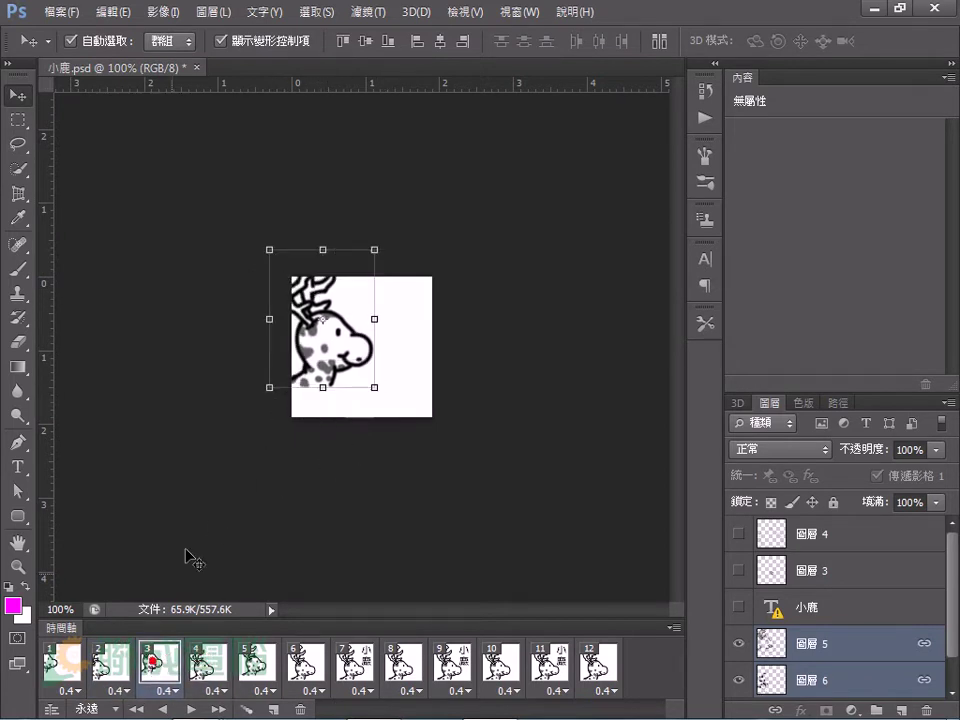
pyautogui.click(59, 665)
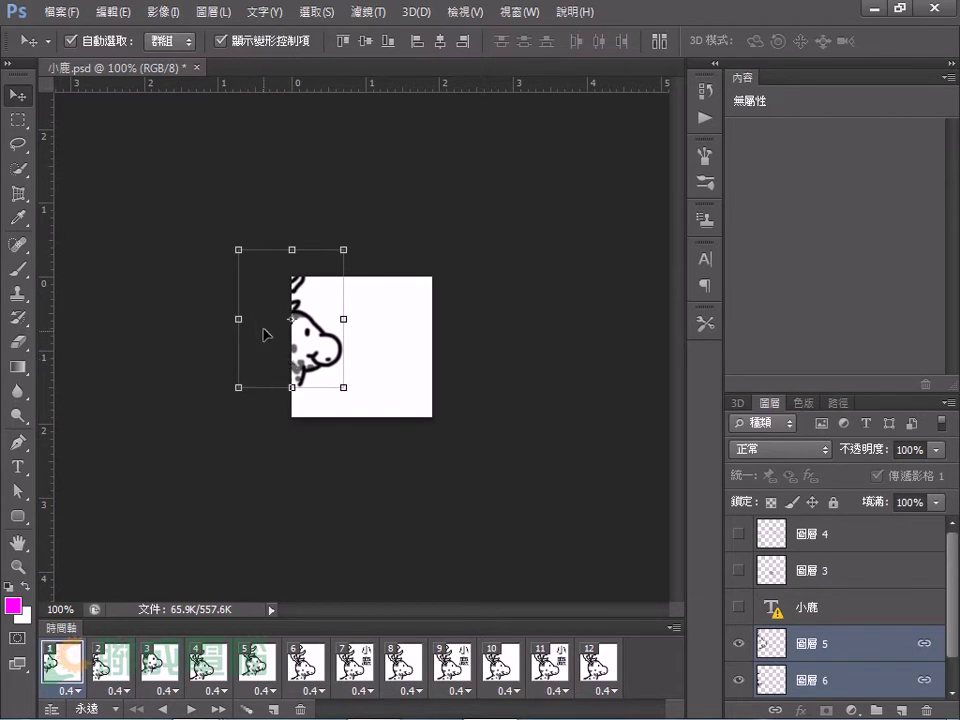
# Step: Step through frames 2 to 7, ending where the 小鹿 text appears
pyautogui.click(111, 663)
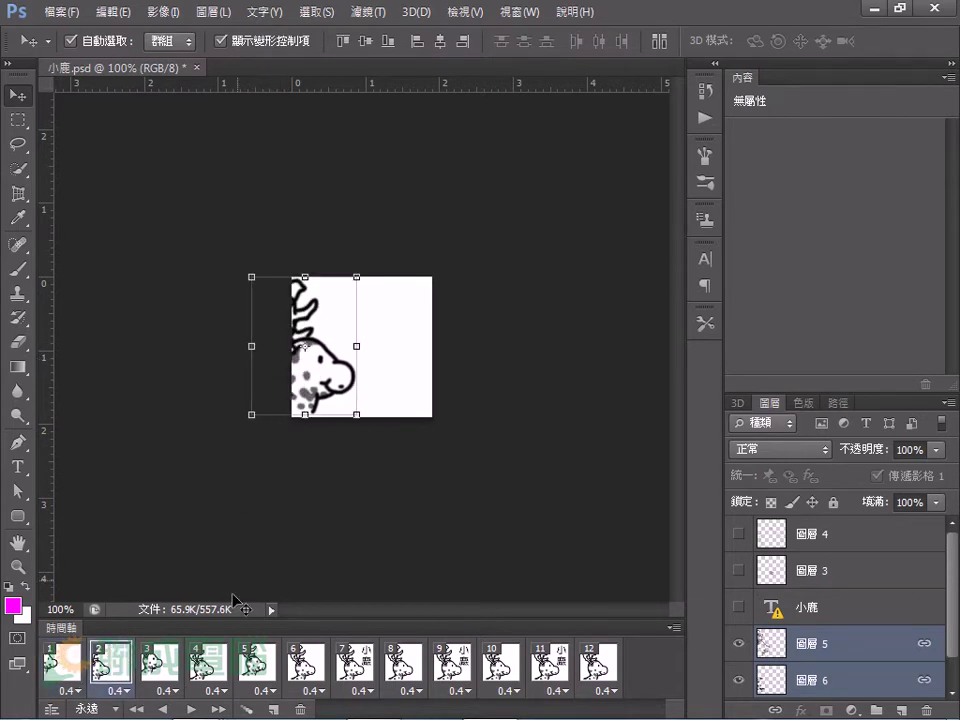
pyautogui.click(160, 668)
pyautogui.click(210, 665)
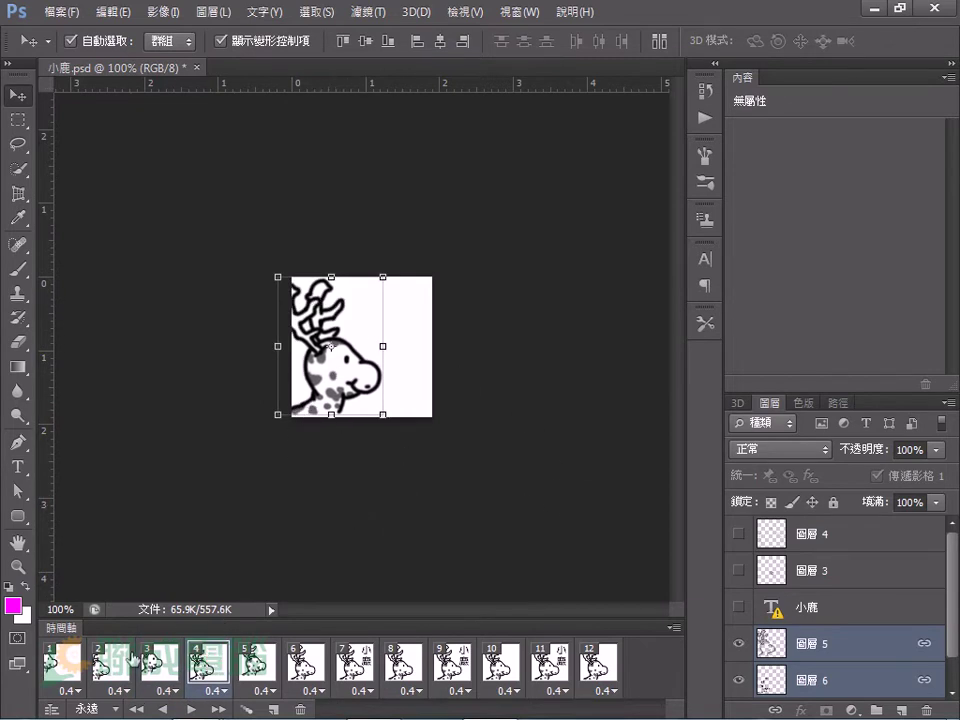
pyautogui.click(258, 662)
pyautogui.click(307, 657)
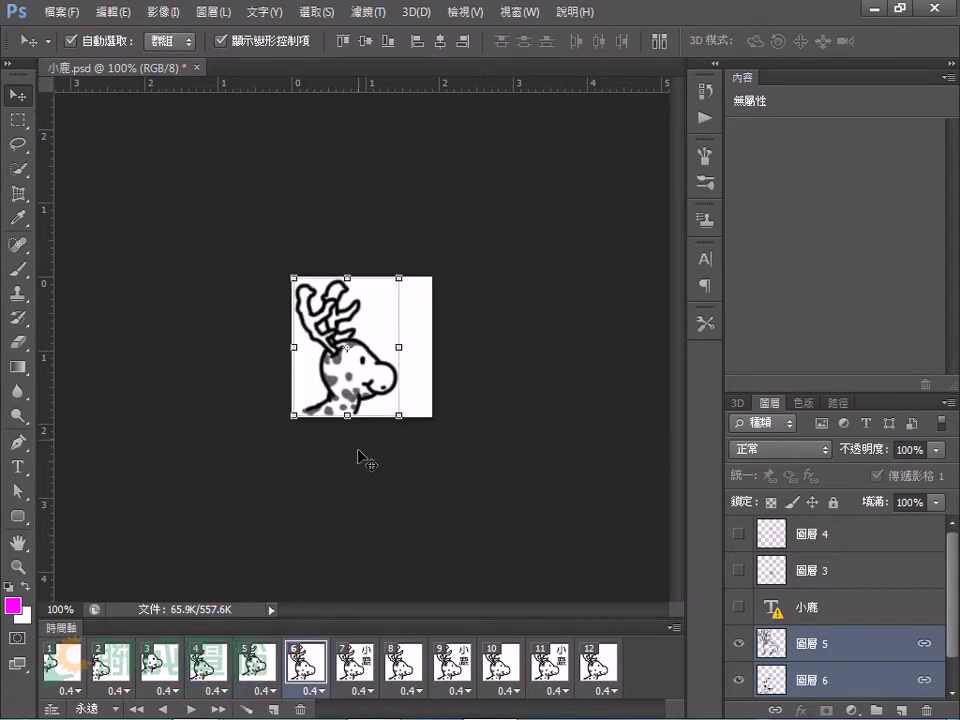
pyautogui.click(355, 662)
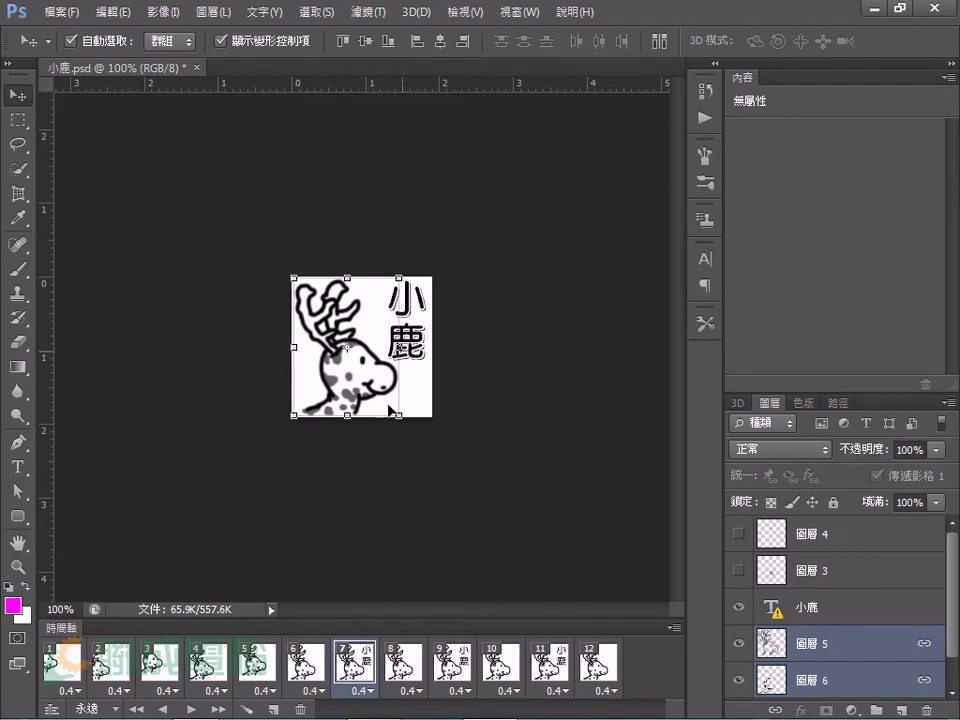
# Step: Enlarge the Layers panel and check the 小鹿 text showing and hiding across frames 6–10
pyautogui.click(306, 663)
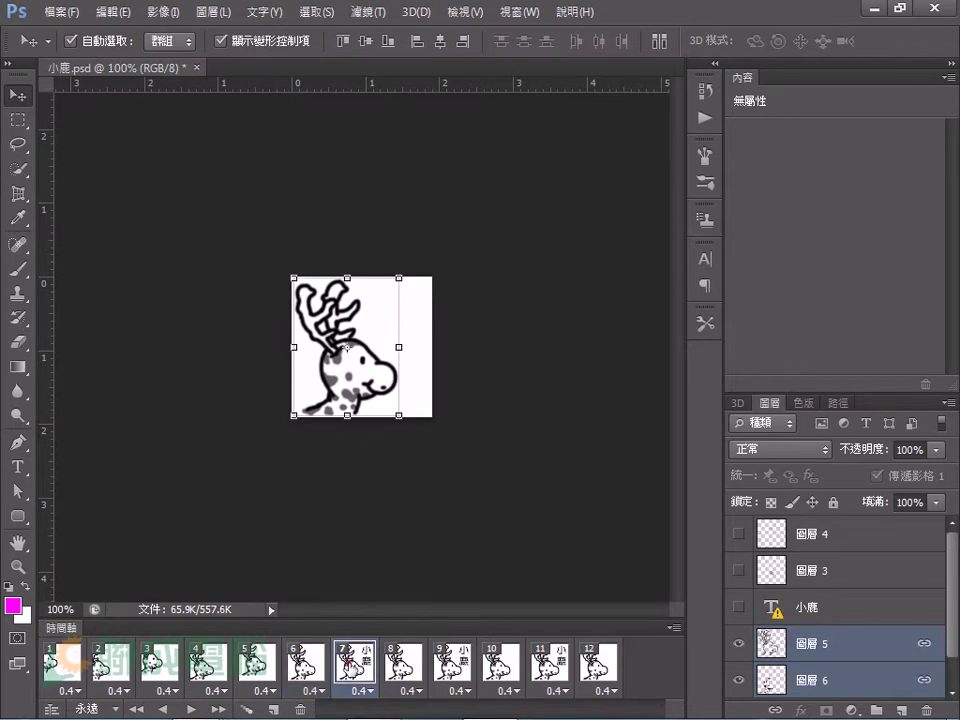
pyautogui.click(355, 662)
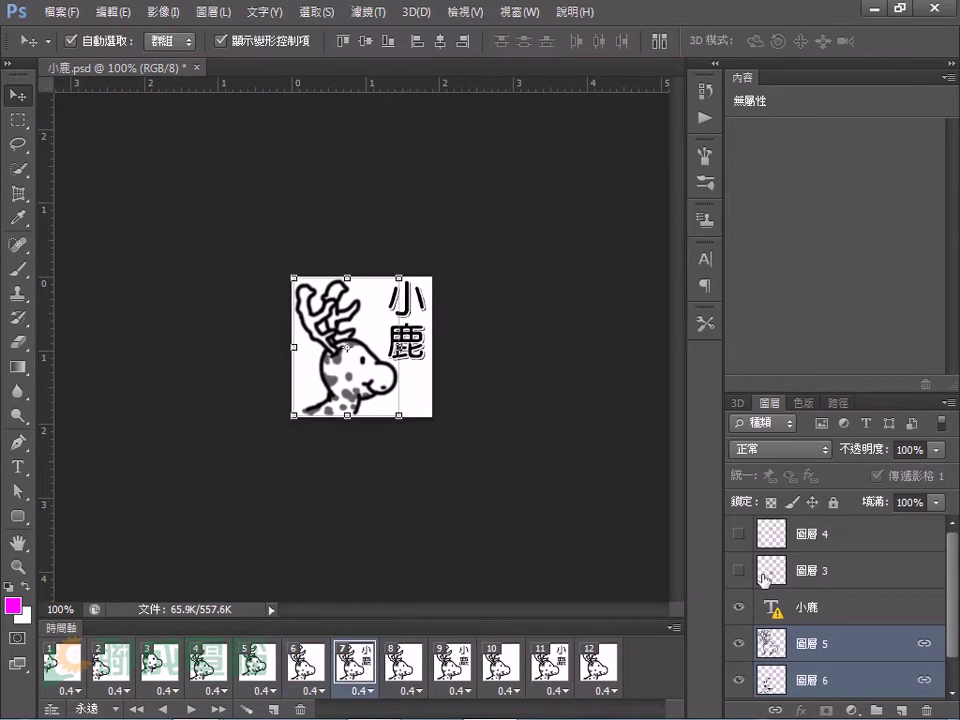
pyautogui.moveTo(859, 392); pyautogui.dragTo(865, 248)
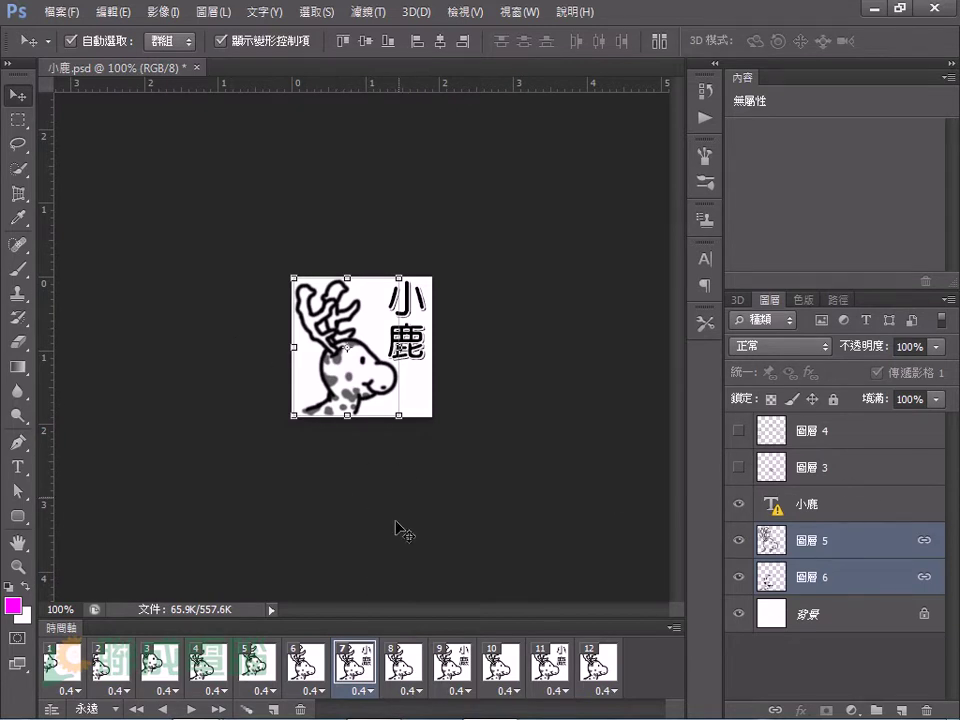
pyautogui.click(404, 661)
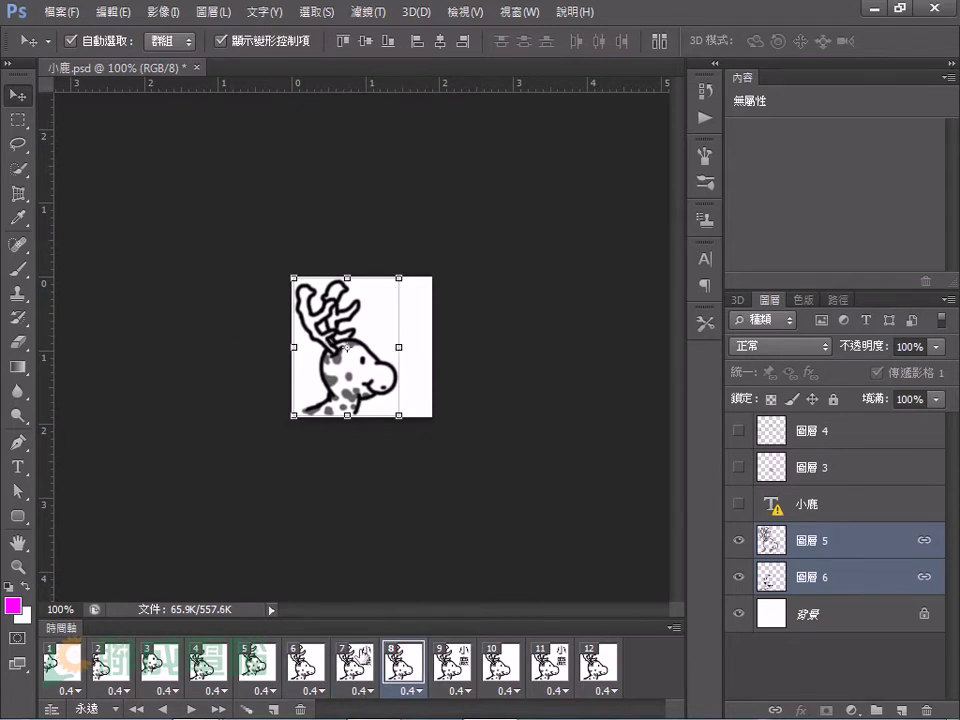
pyautogui.click(355, 661)
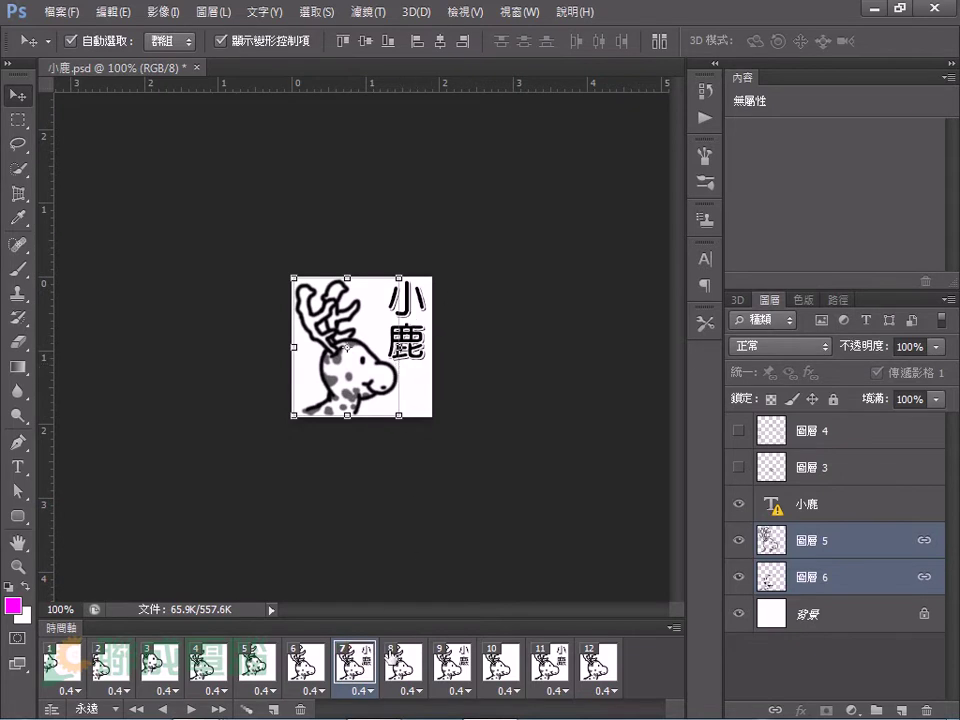
pyautogui.click(400, 666)
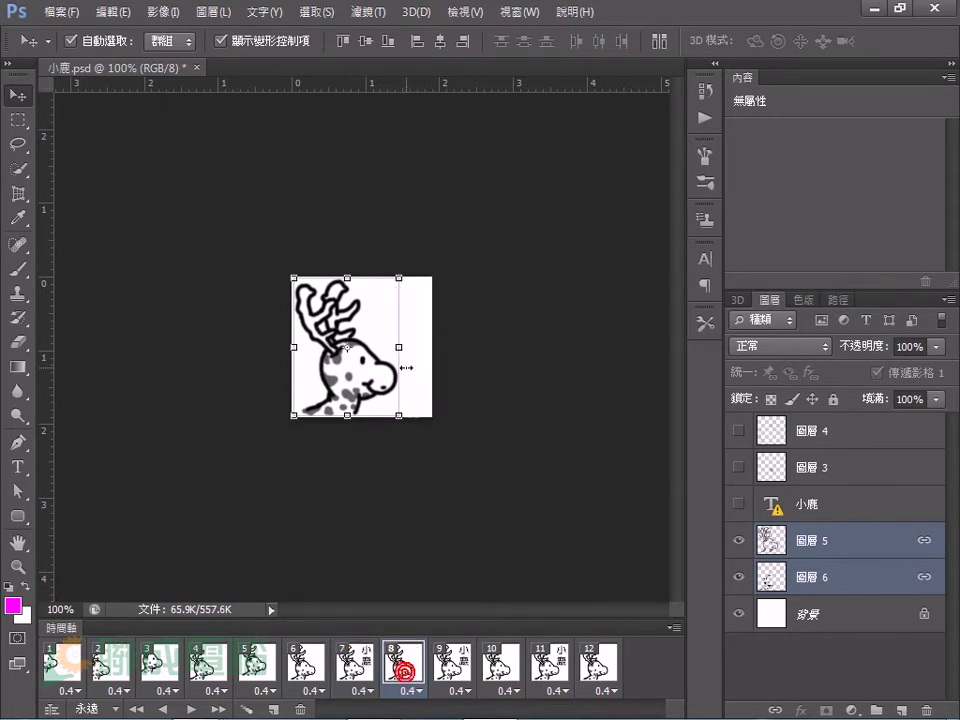
pyautogui.click(450, 666)
pyautogui.click(497, 648)
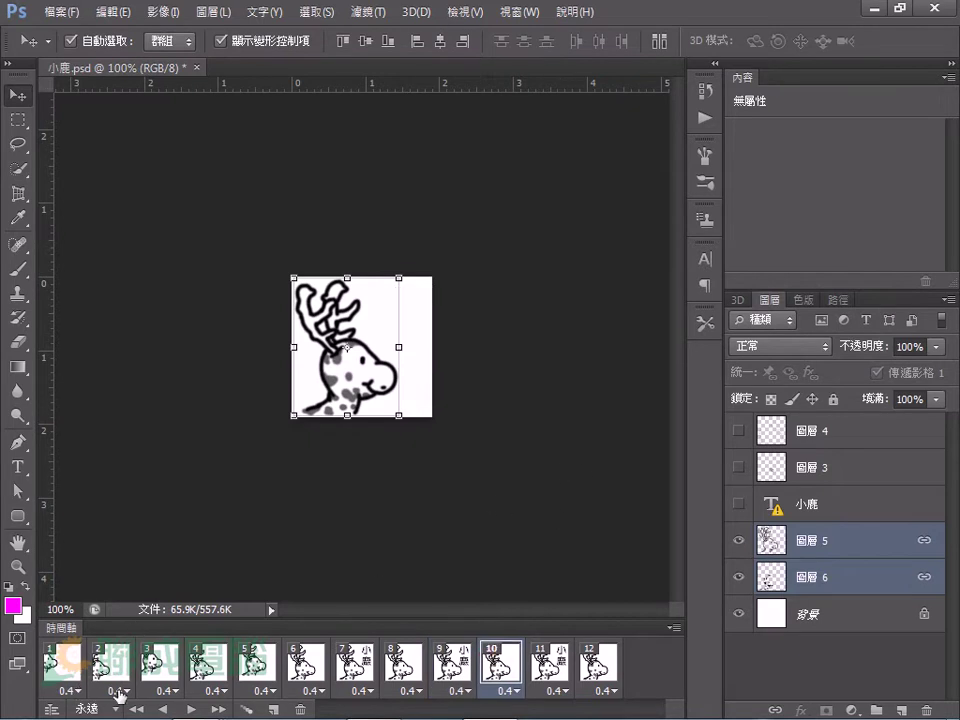
# Step: View frame 1's delay choices without changing them, then play and stop the animation
pyautogui.click(77, 692)
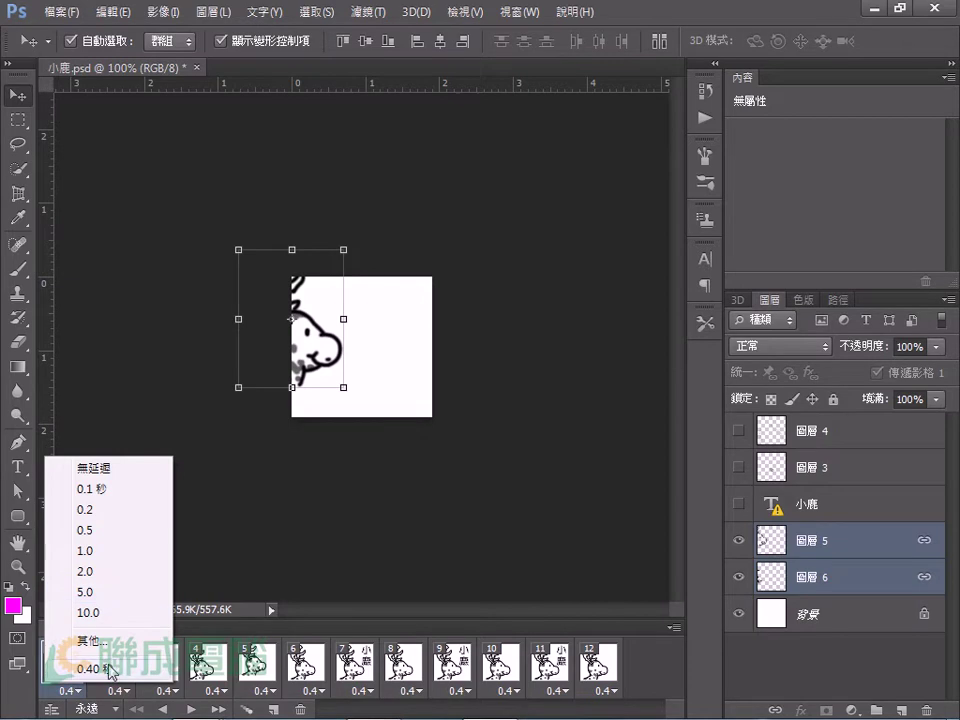
pyautogui.click(229, 546)
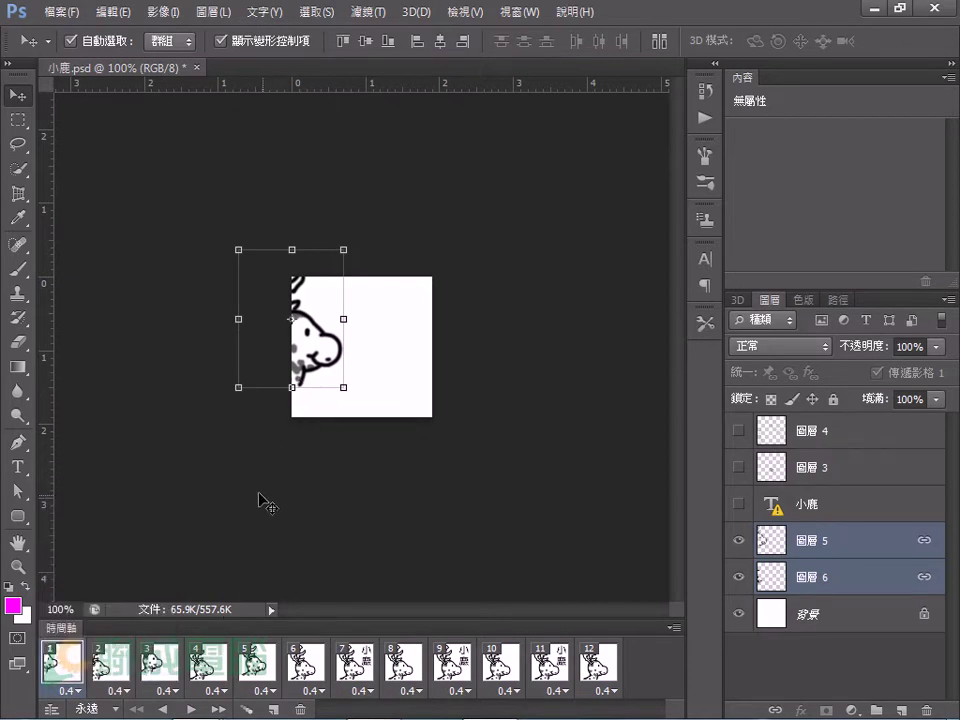
pyautogui.click(191, 709)
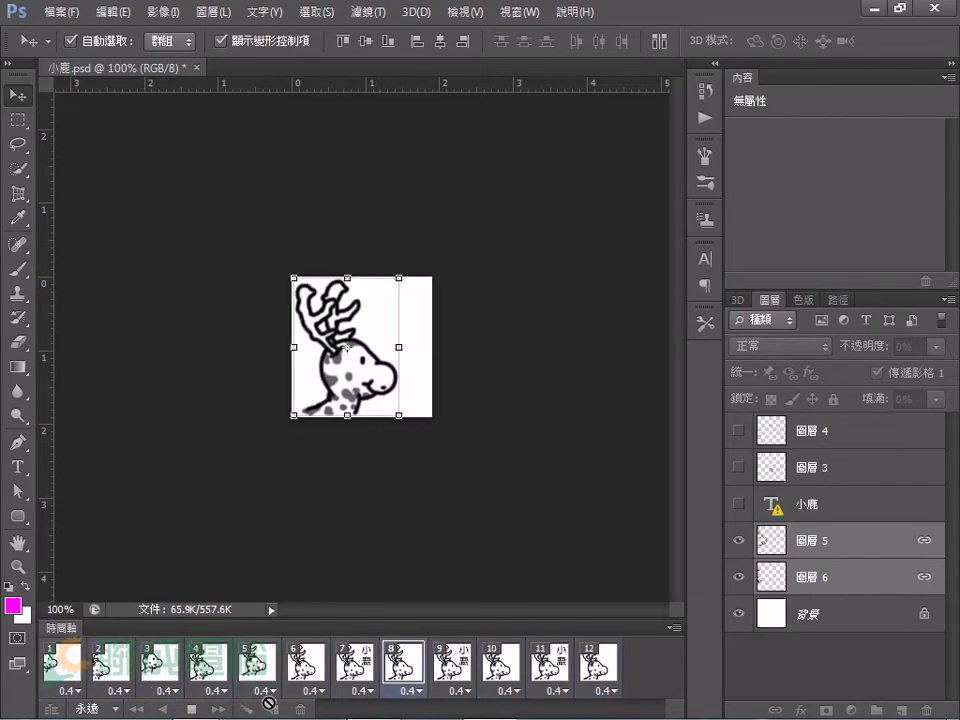
pyautogui.click(191, 708)
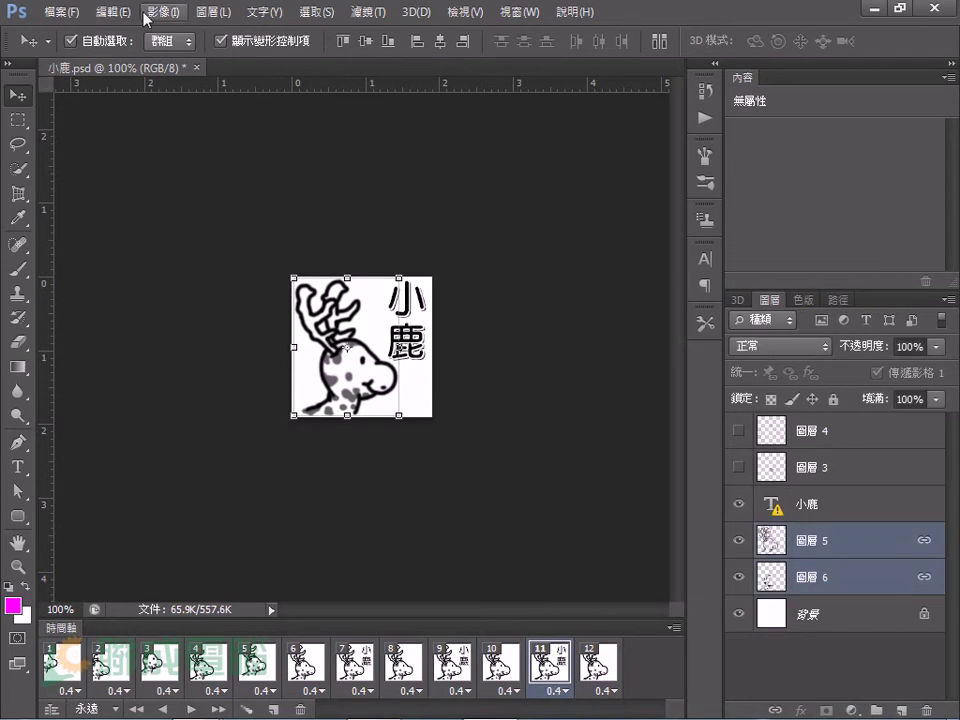
# Step: Verify 150 × 150 pixels in Image Size, cancel, and close 小鹿.psd
pyautogui.click(146, 14)
pyautogui.click(180, 154)
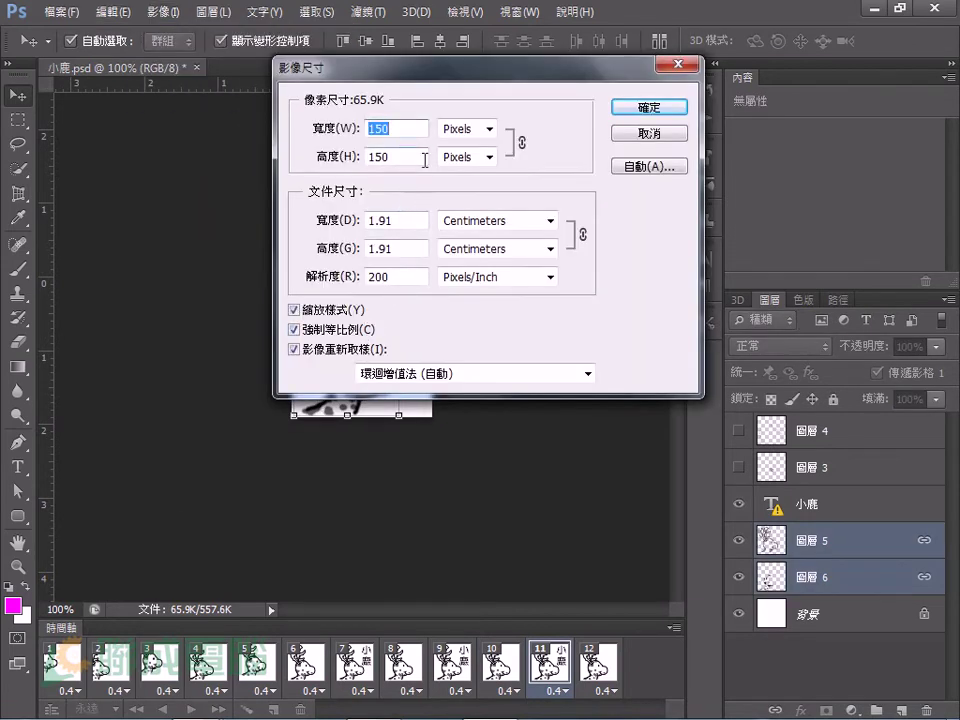
pyautogui.click(650, 139)
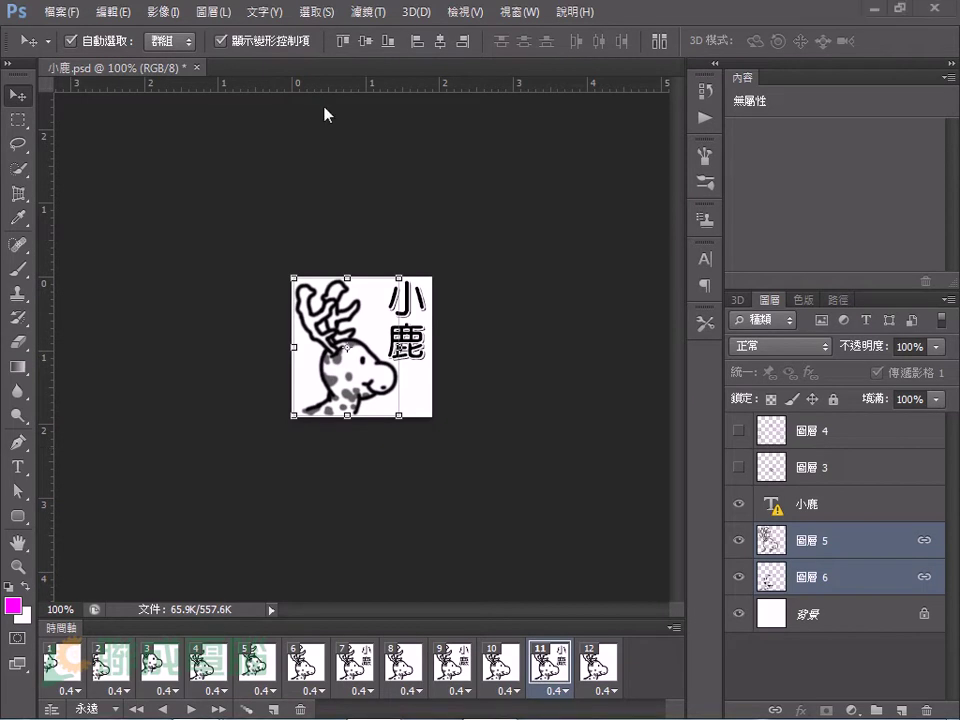
pyautogui.click(197, 67)
# Step: Discard changes to 小鹿.psd and create a new 200 × 200 pixel white document
pyautogui.click(544, 281)
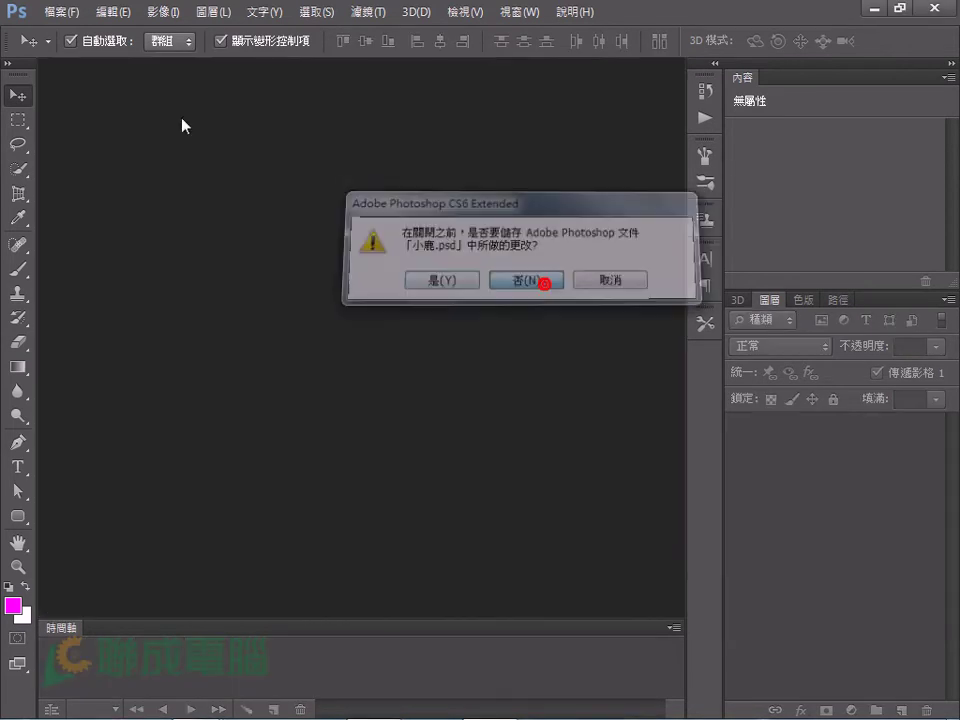
pyautogui.click(75, 17)
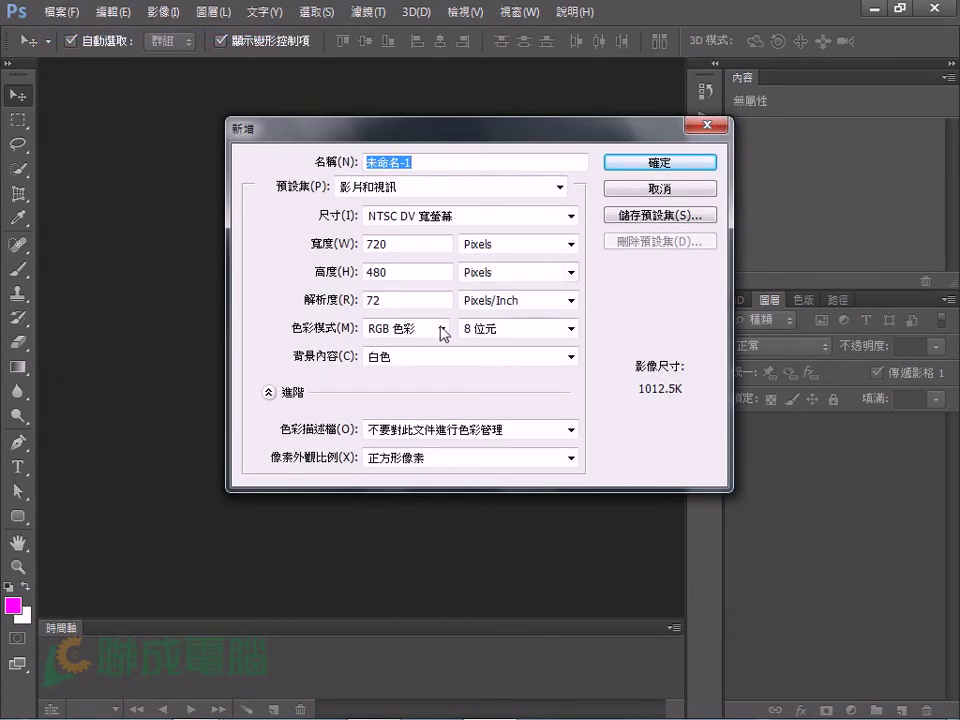
pyautogui.click(432, 247)
pyautogui.write('200')
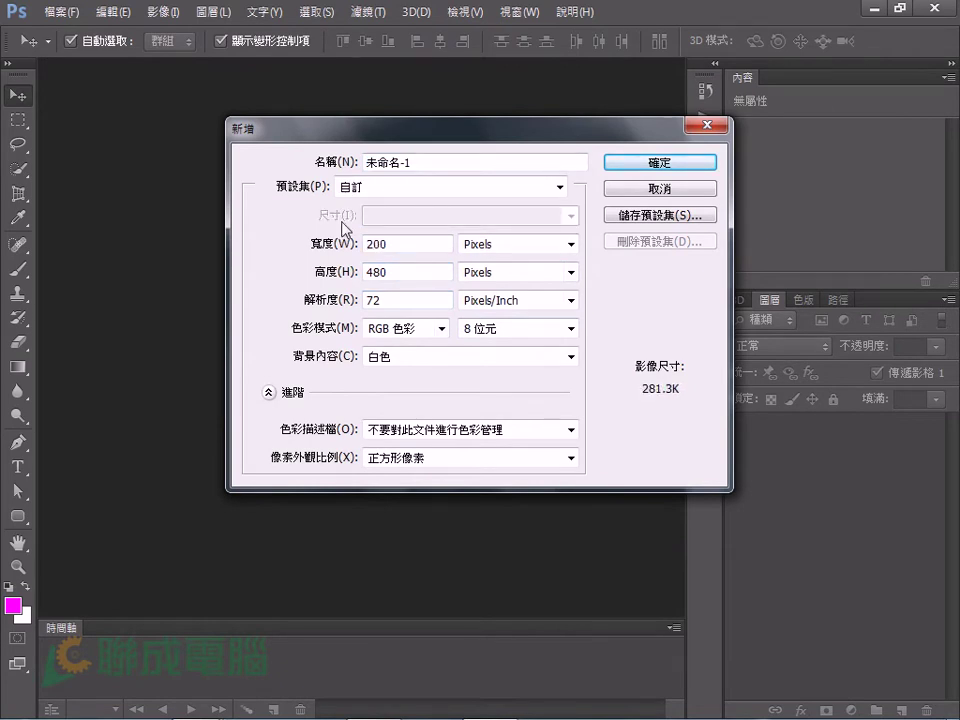
pyautogui.click(402, 276)
pyautogui.write('200')
pyautogui.click(613, 158)
pyautogui.click(568, 278)
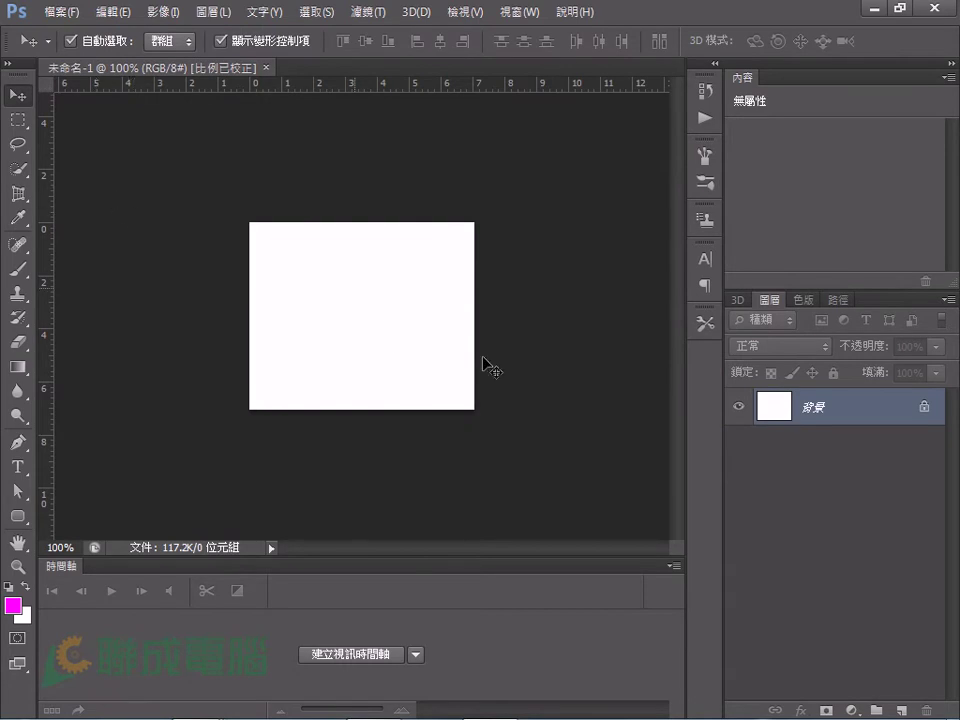
# Step: On a new layer, paint the round face outline with an 8 px black brush
pyautogui.click(905, 709)
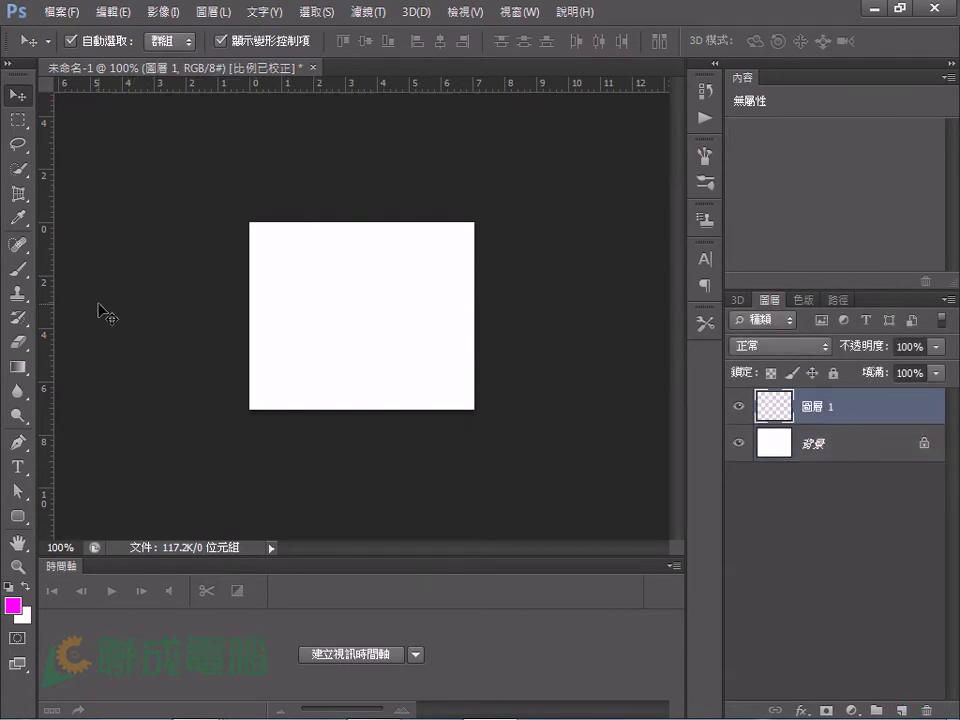
pyautogui.click(19, 219)
pyautogui.click(19, 268)
pyautogui.click(9, 587)
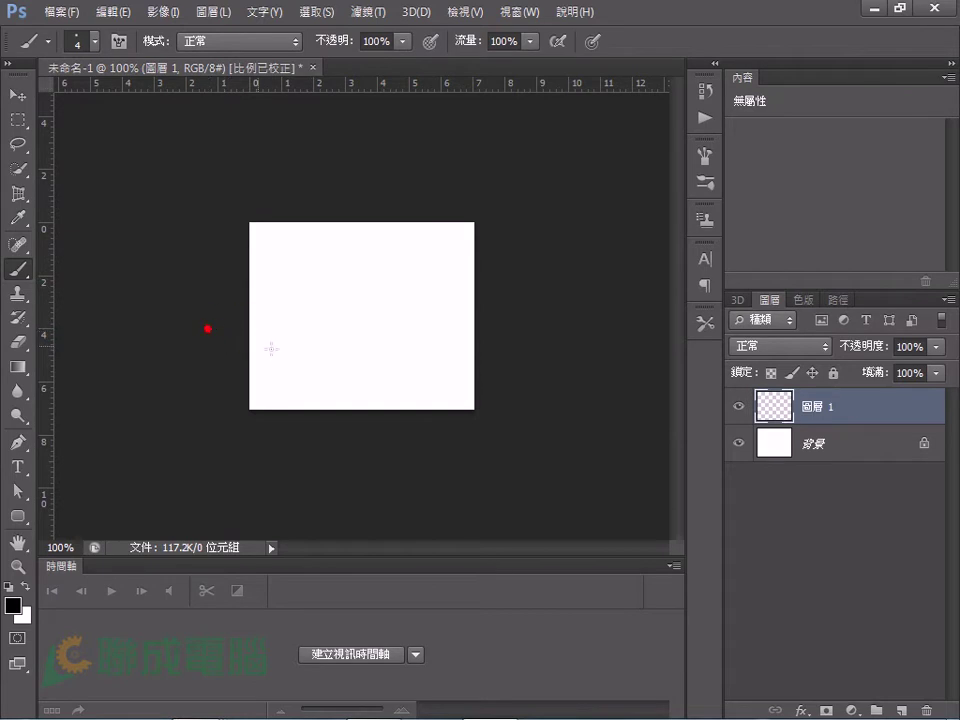
pyautogui.click(95, 42)
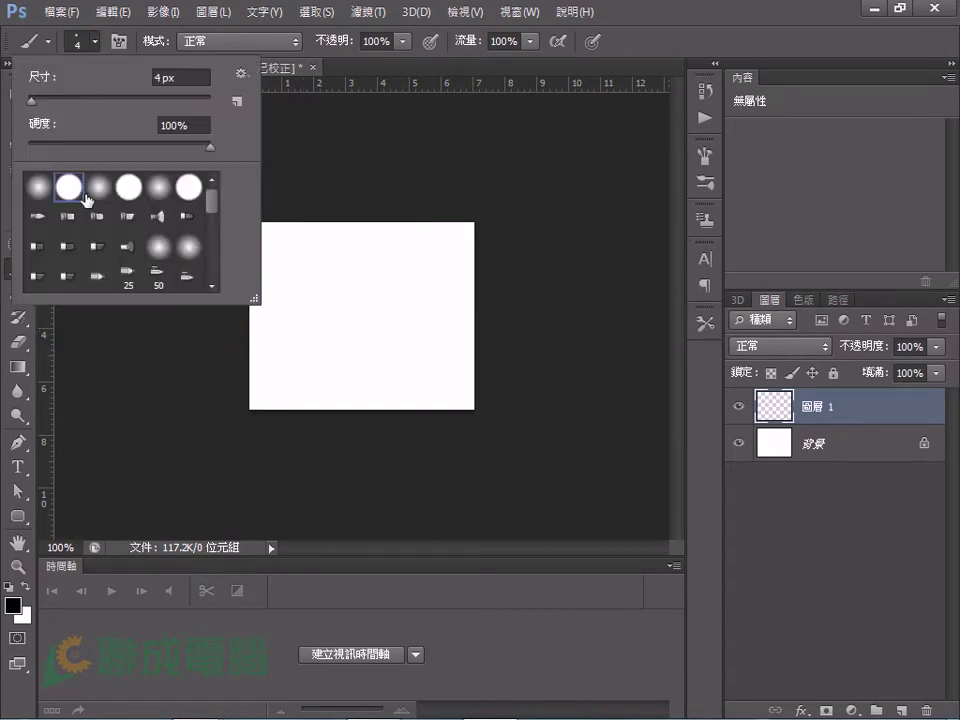
pyautogui.moveTo(40, 107); pyautogui.dragTo(30, 98)
pyautogui.click(377, 189)
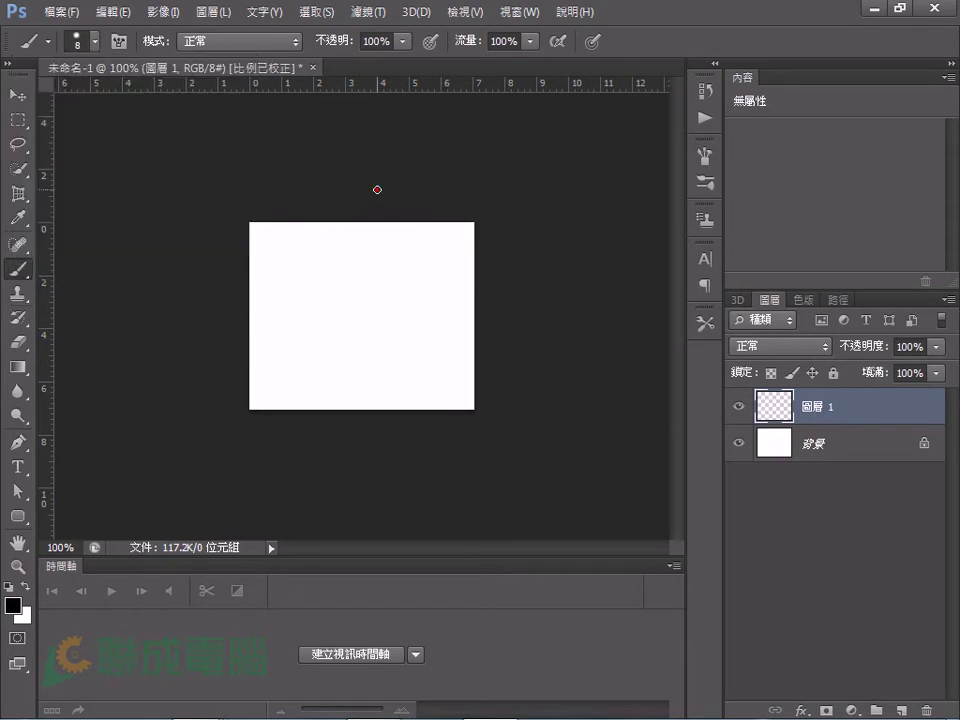
pyautogui.moveTo(312, 373)
pyautogui.mouseDown()
pyautogui.moveTo(287, 347)
pyautogui.moveTo(285, 306)
pyautogui.moveTo(336, 244)
pyautogui.moveTo(410, 265)
pyautogui.moveTo(422, 354)
pyautogui.moveTo(377, 384)
pyautogui.moveTo(316, 379)
pyautogui.mouseUp()
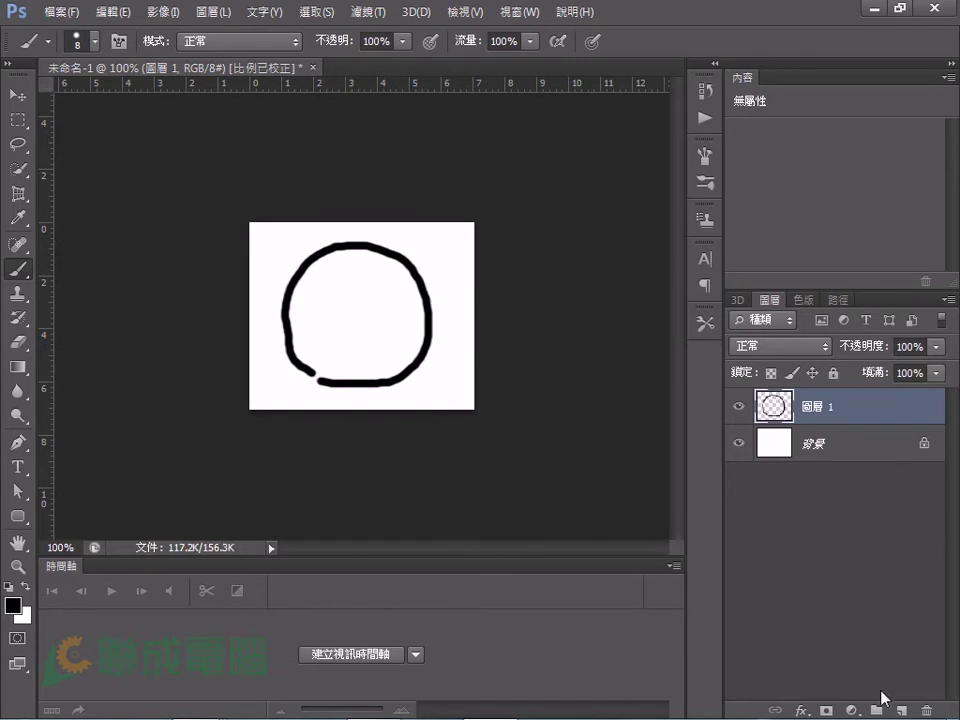
# Step: Paint the two eyes and the smile, each on its own new layer
pyautogui.click(901, 710)
pyautogui.moveTo(325, 299); pyautogui.dragTo(326, 319)
pyautogui.moveTo(379, 296); pyautogui.dragTo(378, 297)
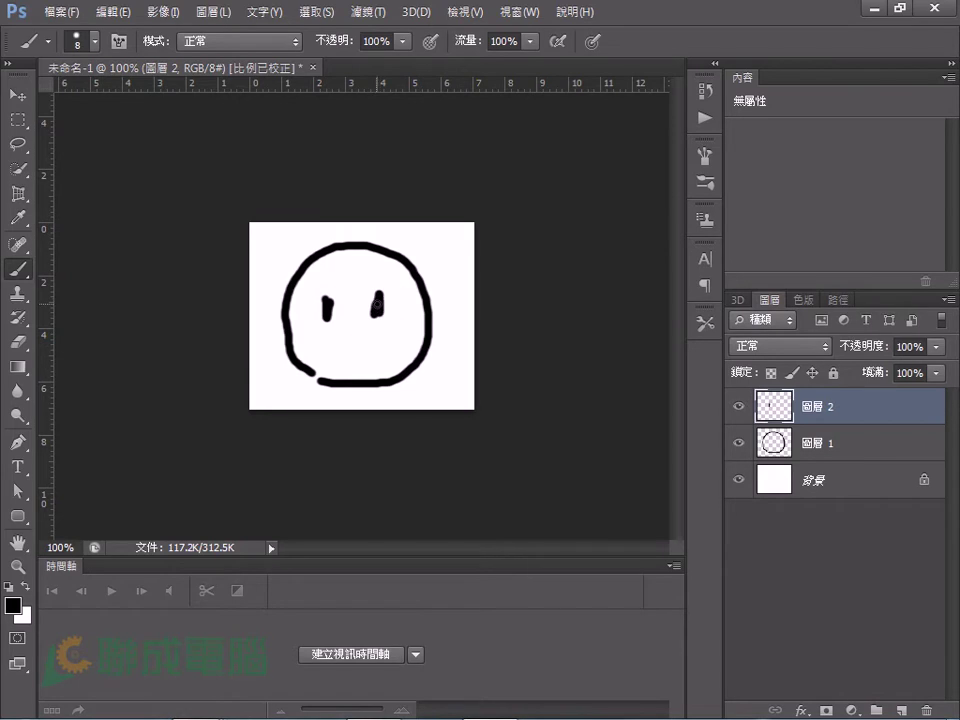
pyautogui.hotkey('ctrl', 'z')
pyautogui.moveTo(380, 311); pyautogui.dragTo(380, 317)
pyautogui.click(902, 709)
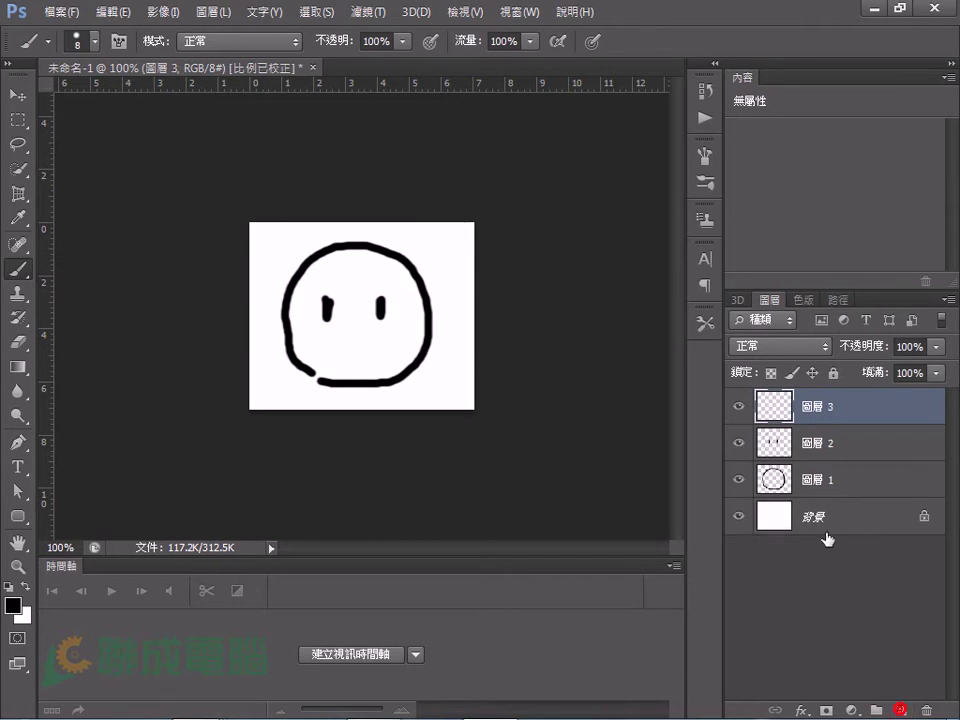
pyautogui.moveTo(323, 348); pyautogui.dragTo(399, 348)
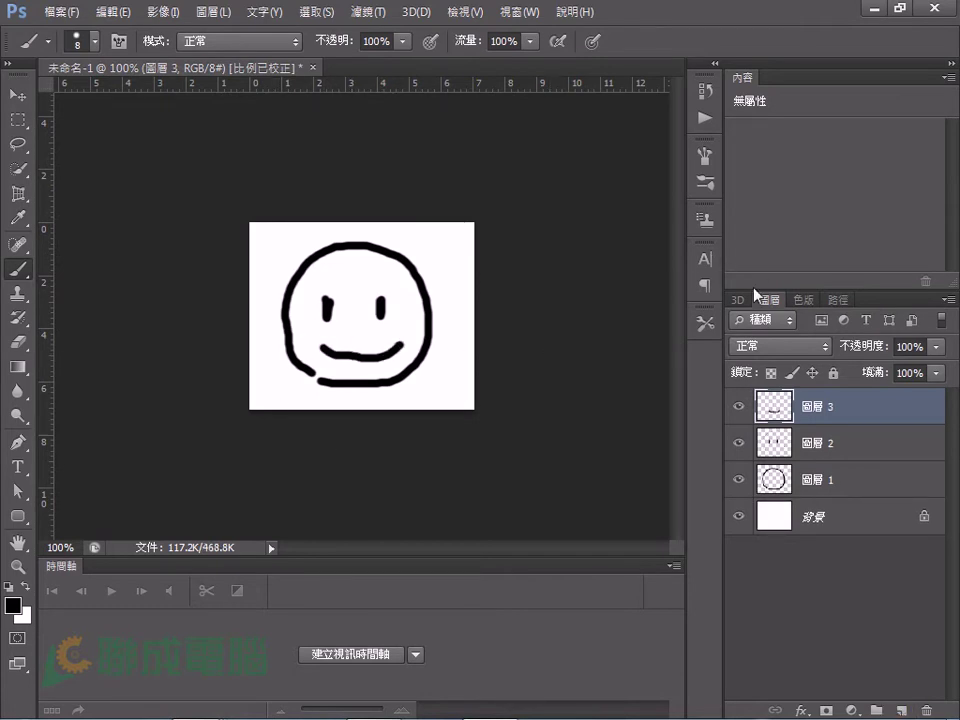
pyautogui.click(14, 96)
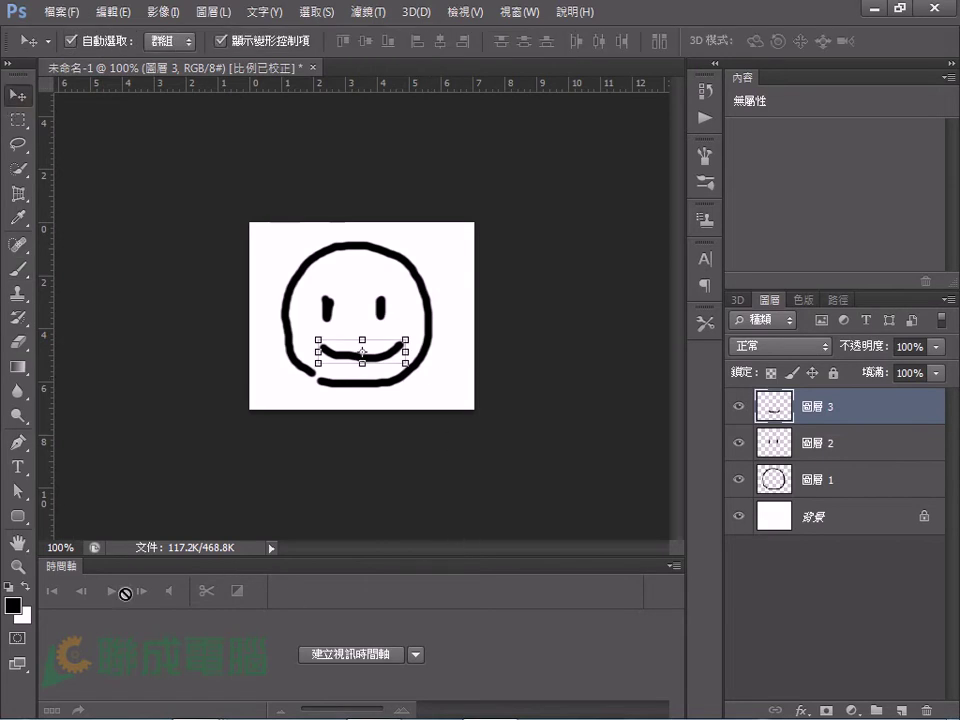
# Step: Switch the timeline to frame animation and create the first frame
pyautogui.click(417, 655)
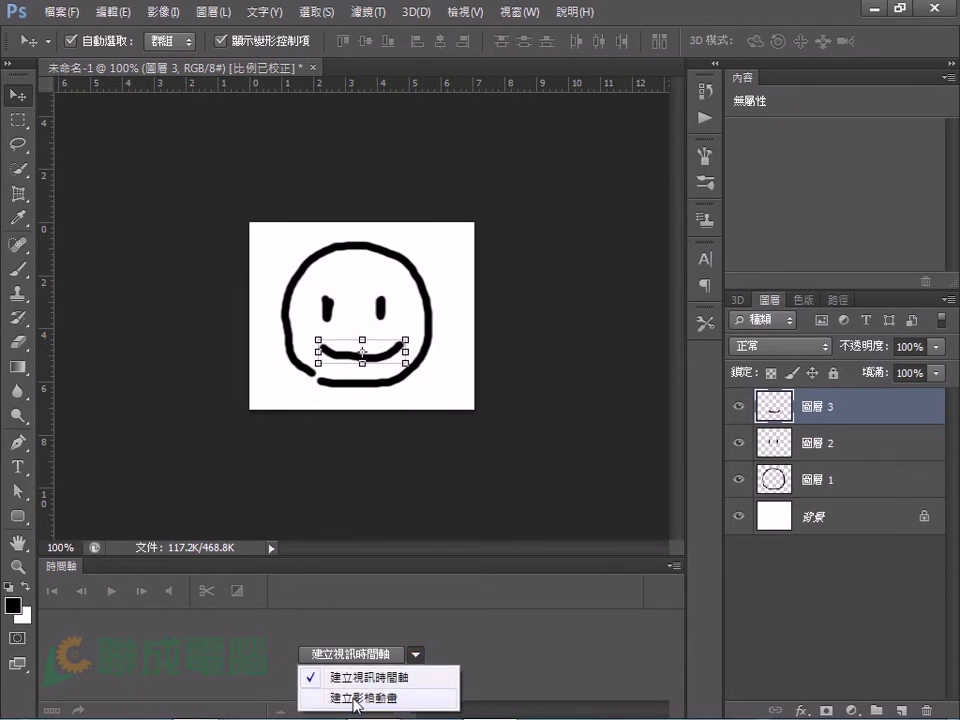
pyautogui.click(394, 698)
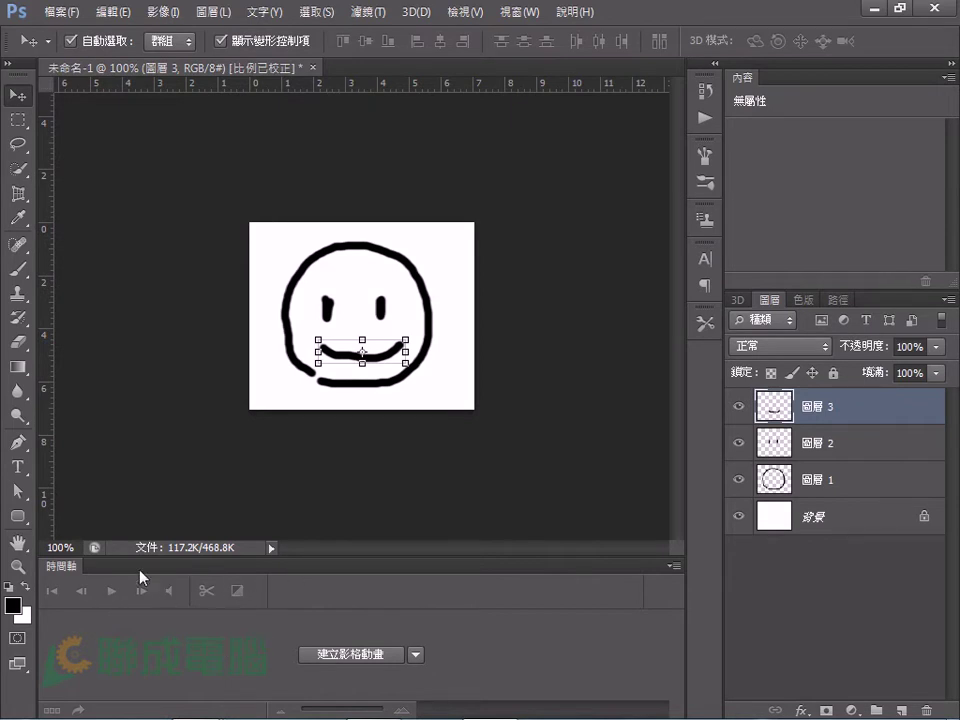
pyautogui.click(672, 567)
pyautogui.click(744, 392)
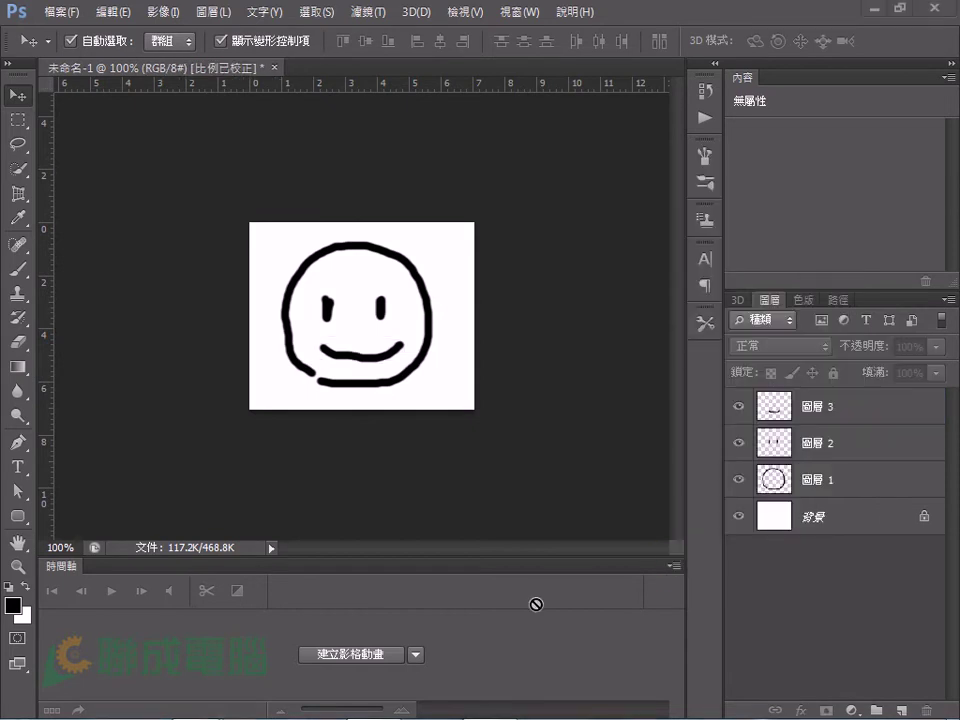
pyautogui.click(416, 655)
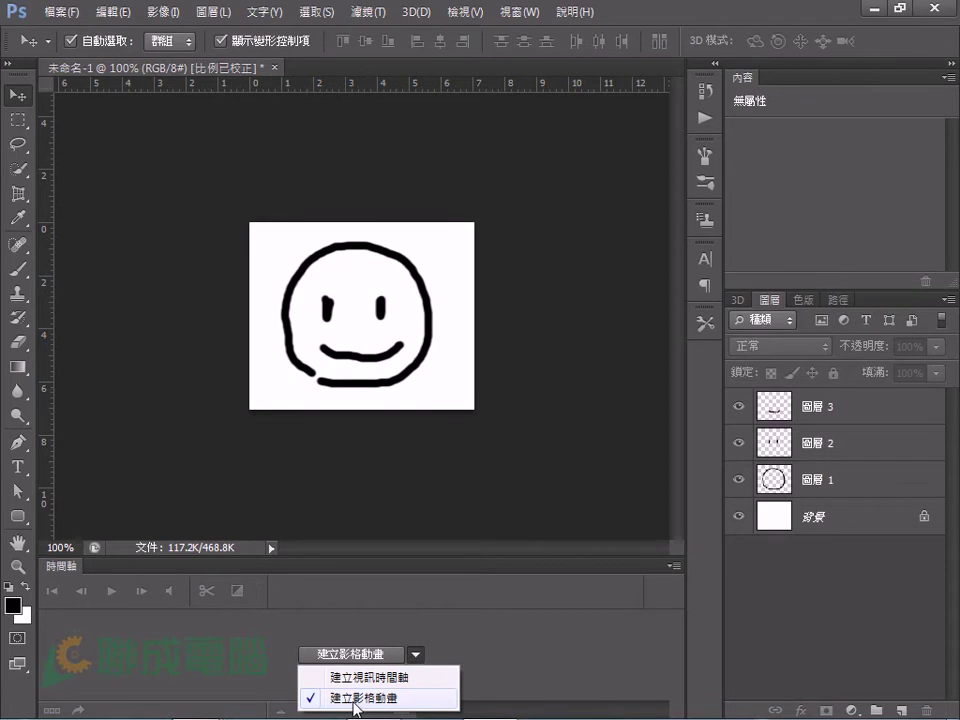
pyautogui.click(389, 700)
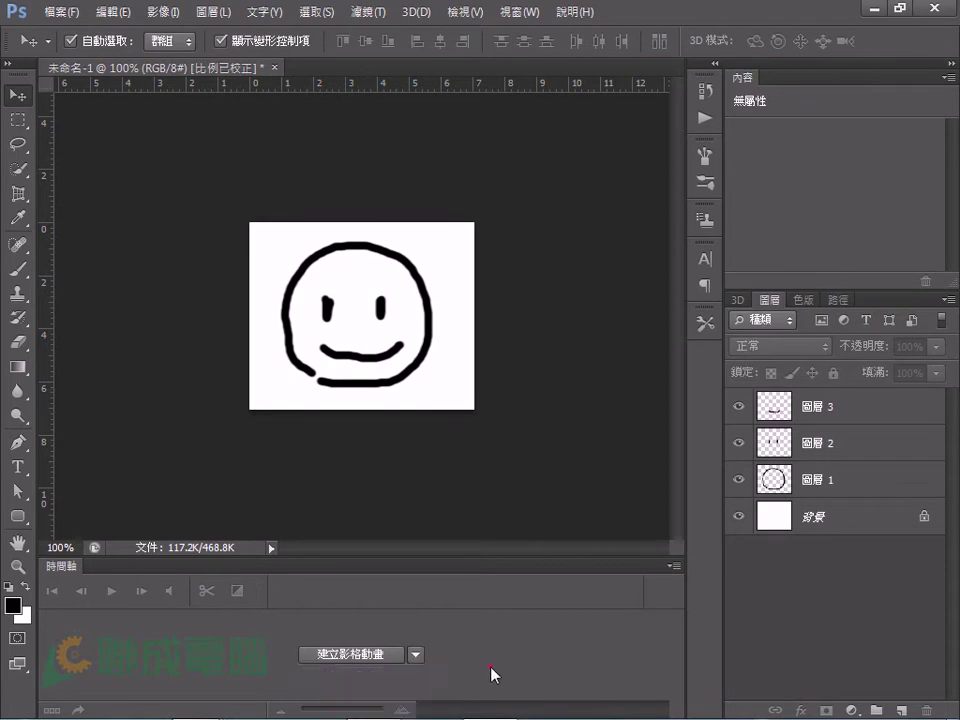
pyautogui.click(351, 656)
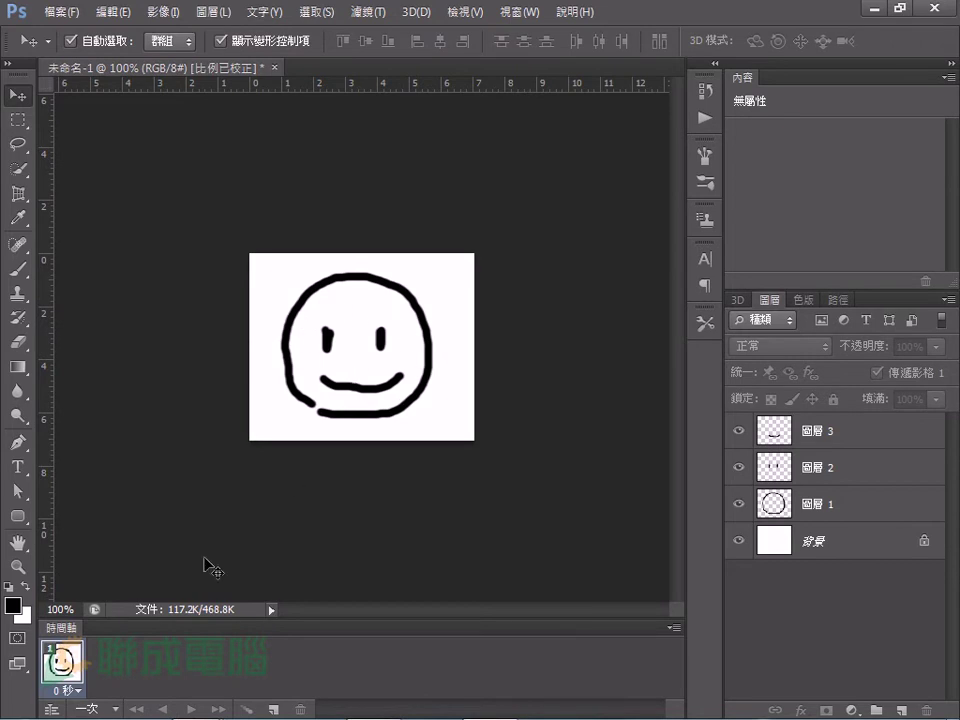
# Step: Give the first frame a custom 0.3-second delay
pyautogui.click(79, 692)
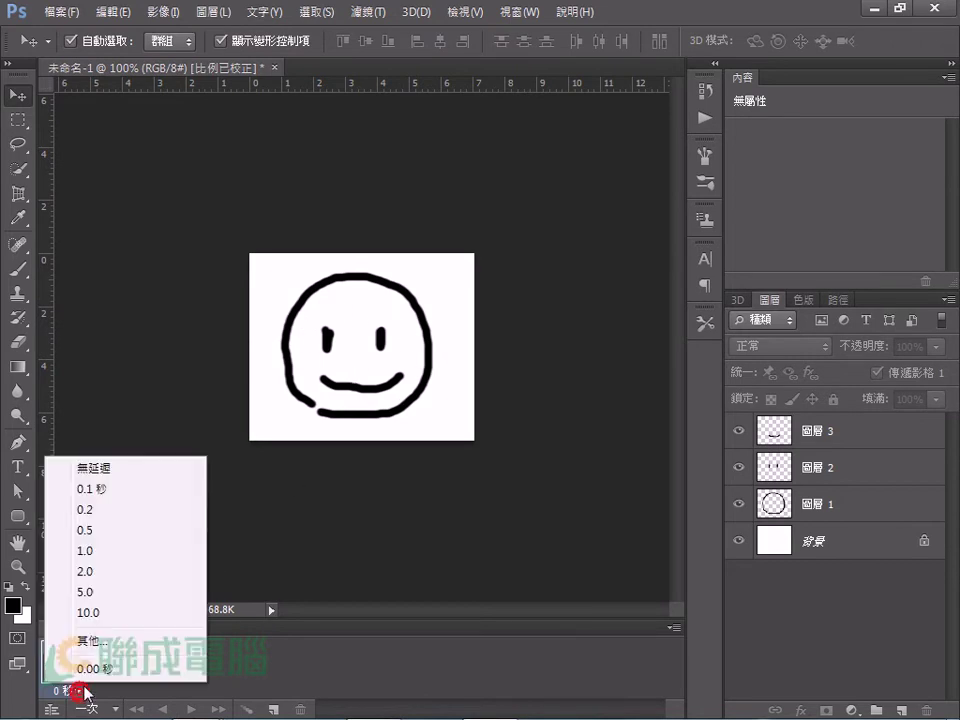
pyautogui.click(114, 519)
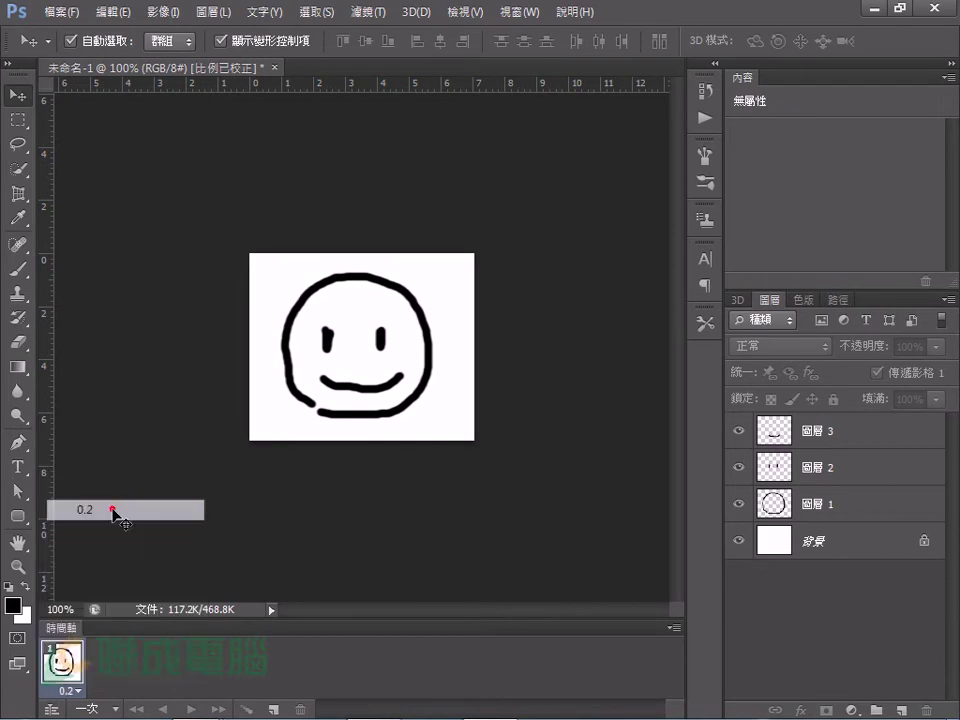
pyautogui.click(79, 692)
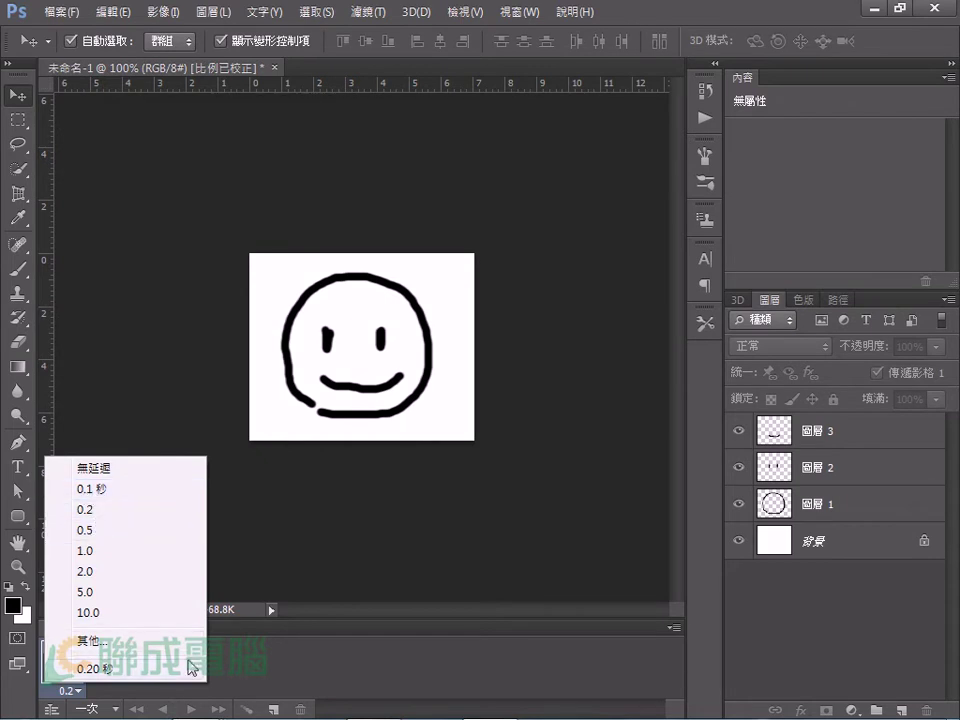
pyautogui.click(112, 641)
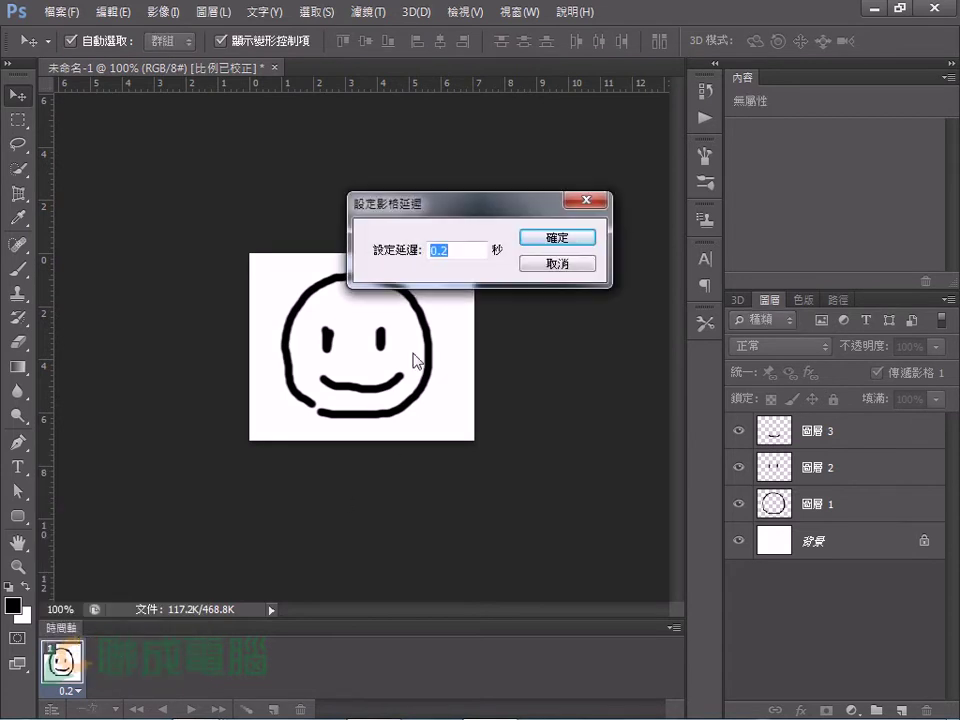
pyautogui.click(437, 249)
pyautogui.press('BackSpace')
pyautogui.write('3')
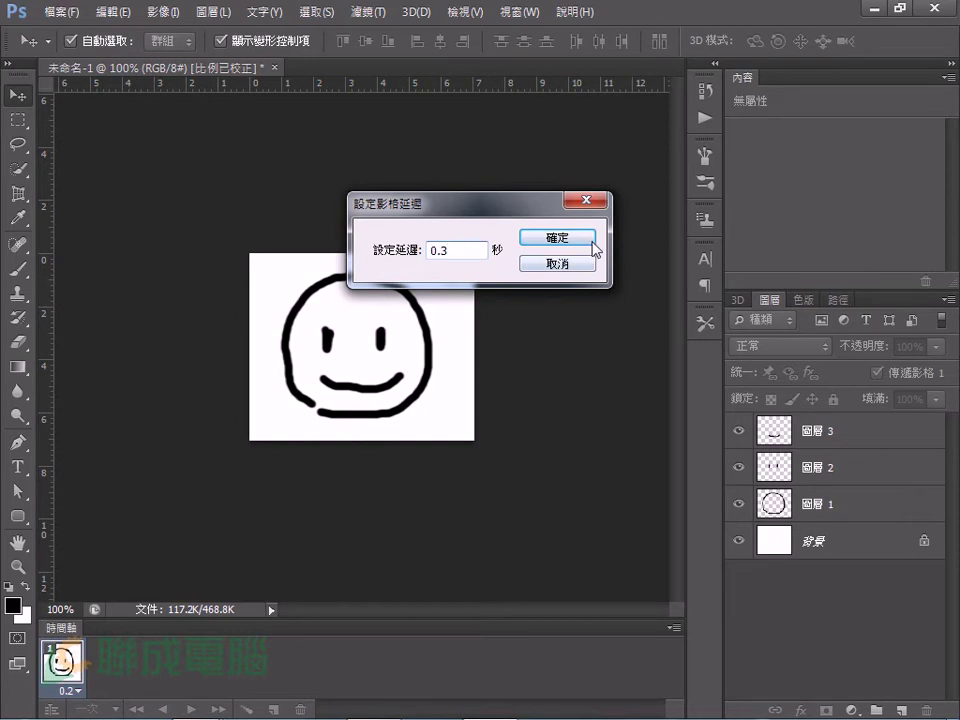
pyautogui.click(586, 238)
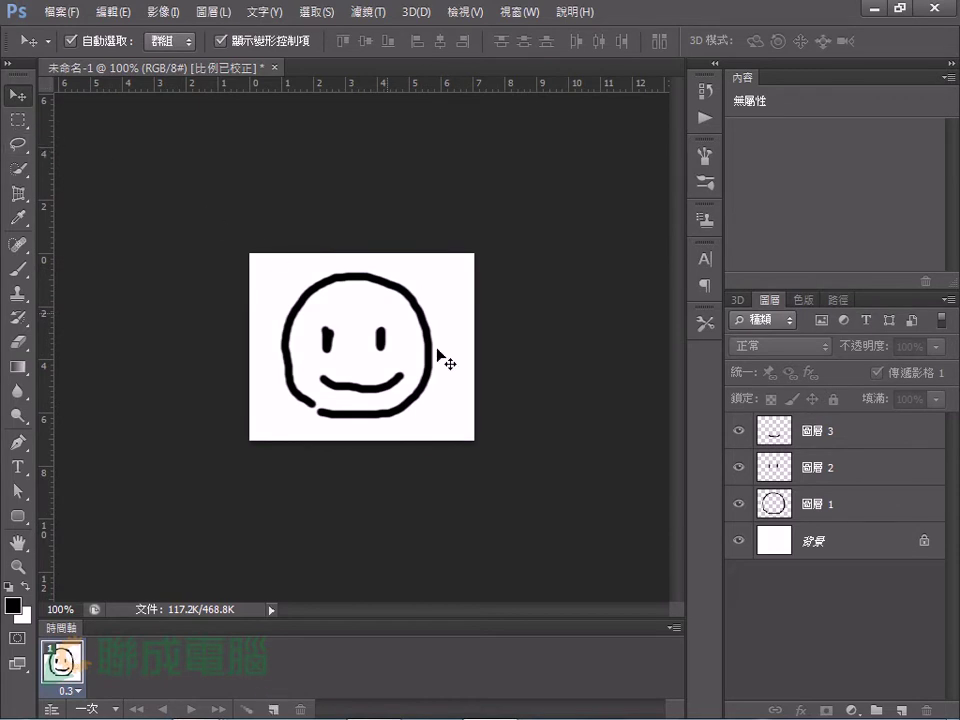
# Step: Move the eyes about 16 px right, add a second frame, and nudge the eyes left there
pyautogui.click(786, 460)
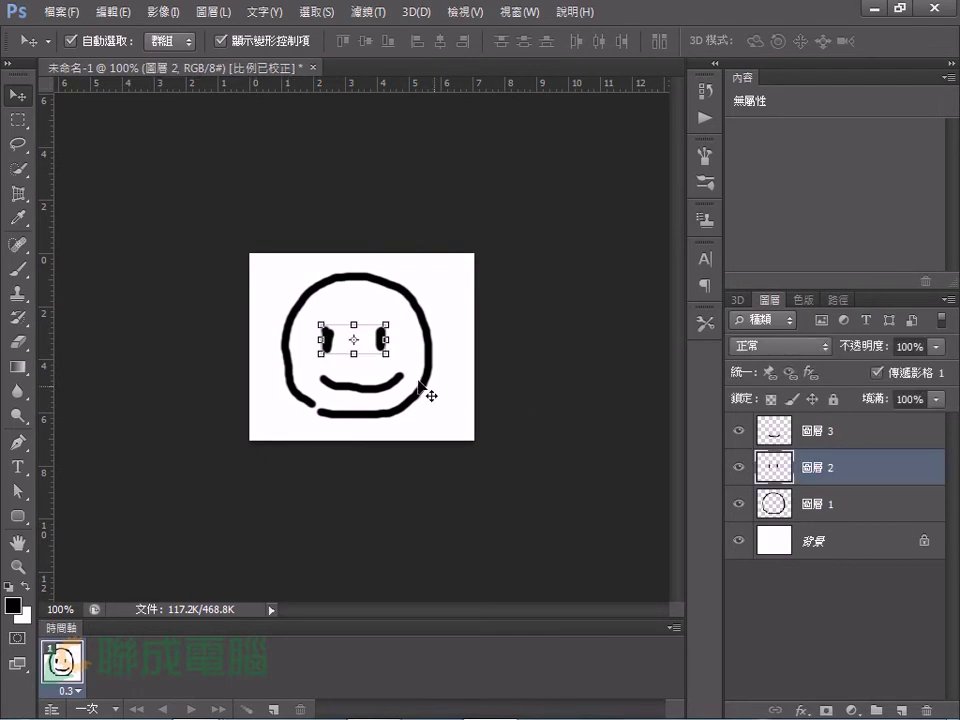
pyautogui.moveTo(320, 333); pyautogui.dragTo(343, 331)
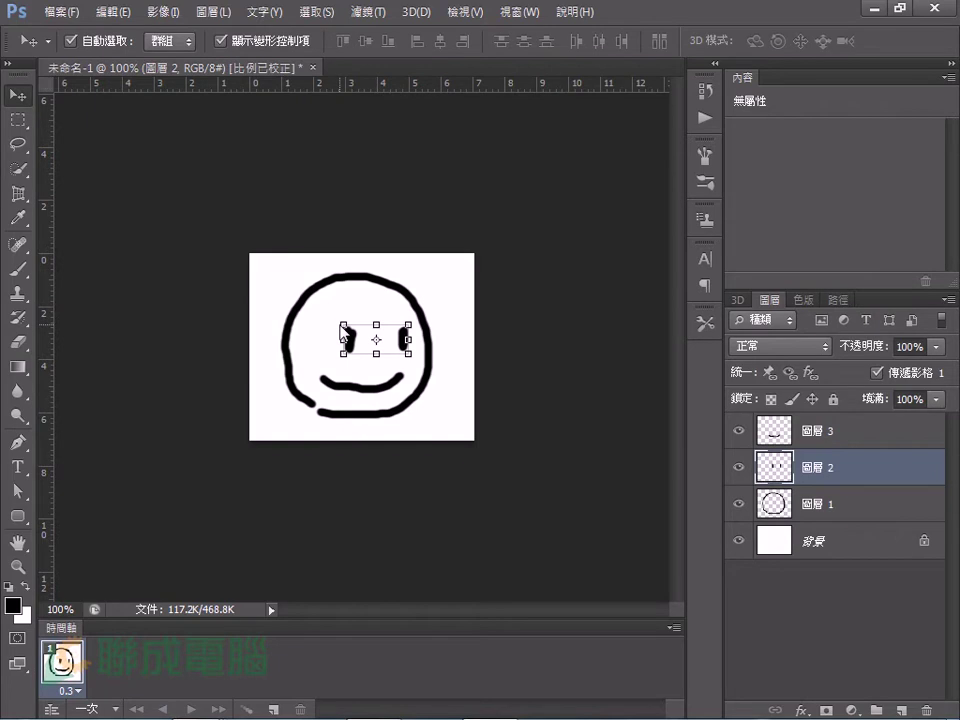
pyautogui.click(495, 443)
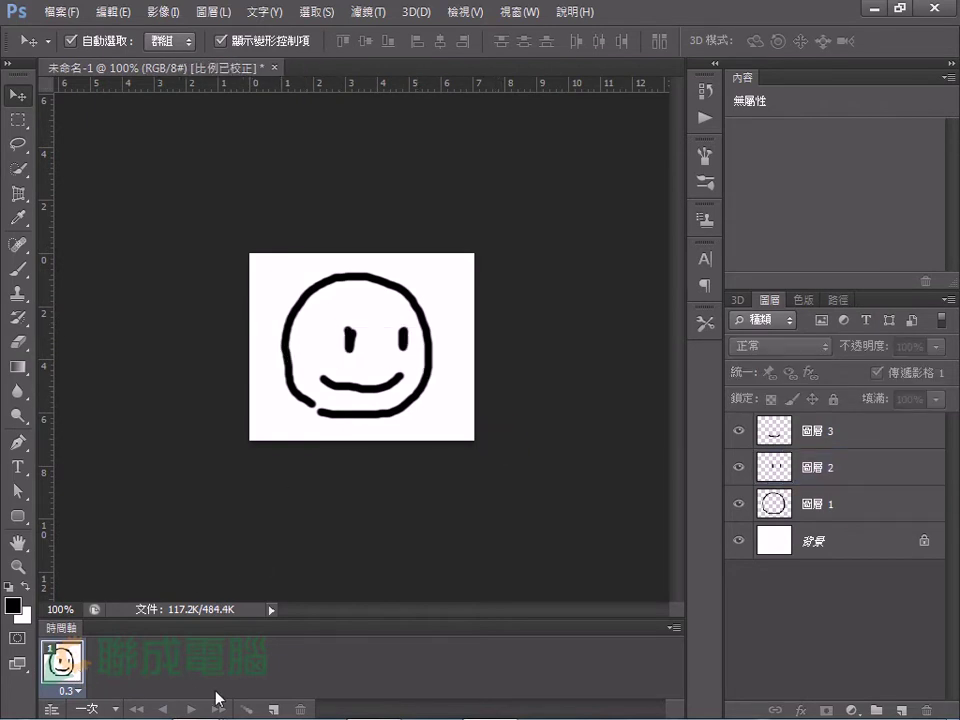
pyautogui.click(275, 710)
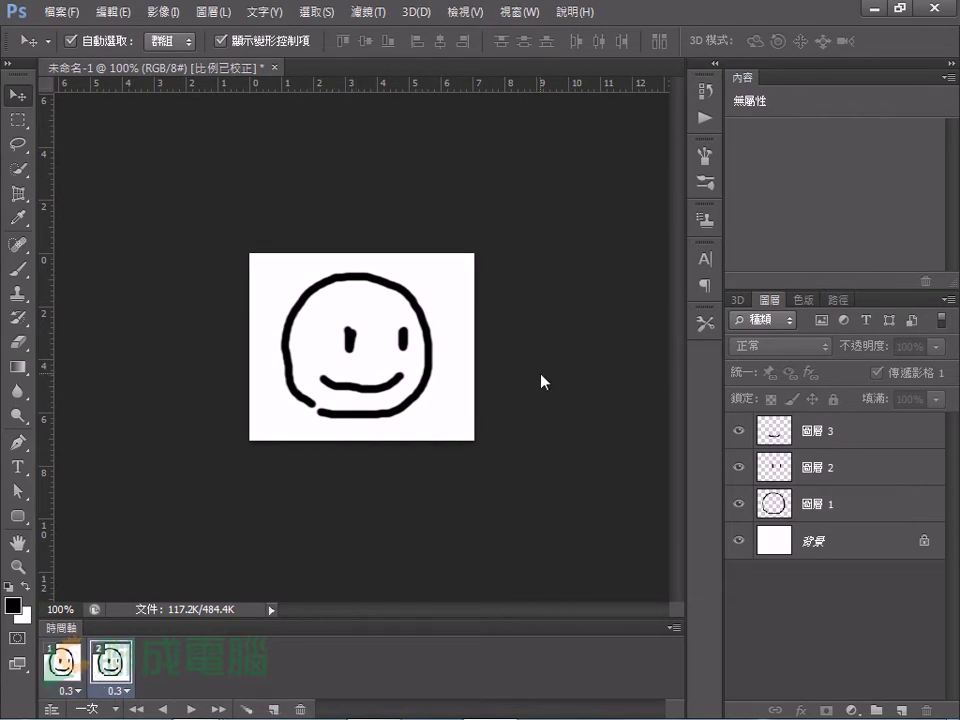
pyautogui.click(862, 470)
pyautogui.press('Left')
pyautogui.press('Left')
pyautogui.press('Left')
pyautogui.press('Left')
pyautogui.press('Left')
pyautogui.press('Left')
pyautogui.press('Left')
pyautogui.press('Left')
pyautogui.press('Left')
pyautogui.press('Left')
pyautogui.press('Left')
pyautogui.press('Left')
pyautogui.press('Left')
pyautogui.press('Left')
pyautogui.press('Left')
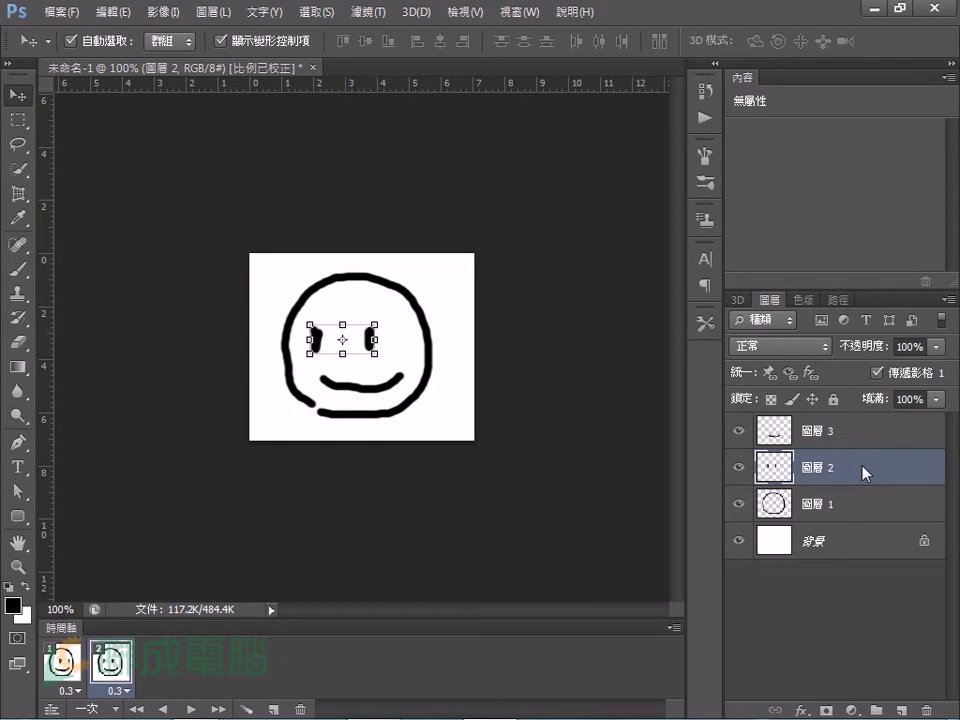
# Step: Compare eye positions in frames 1 and 2 with transform controls hidden, then preview once
pyautogui.click(64, 660)
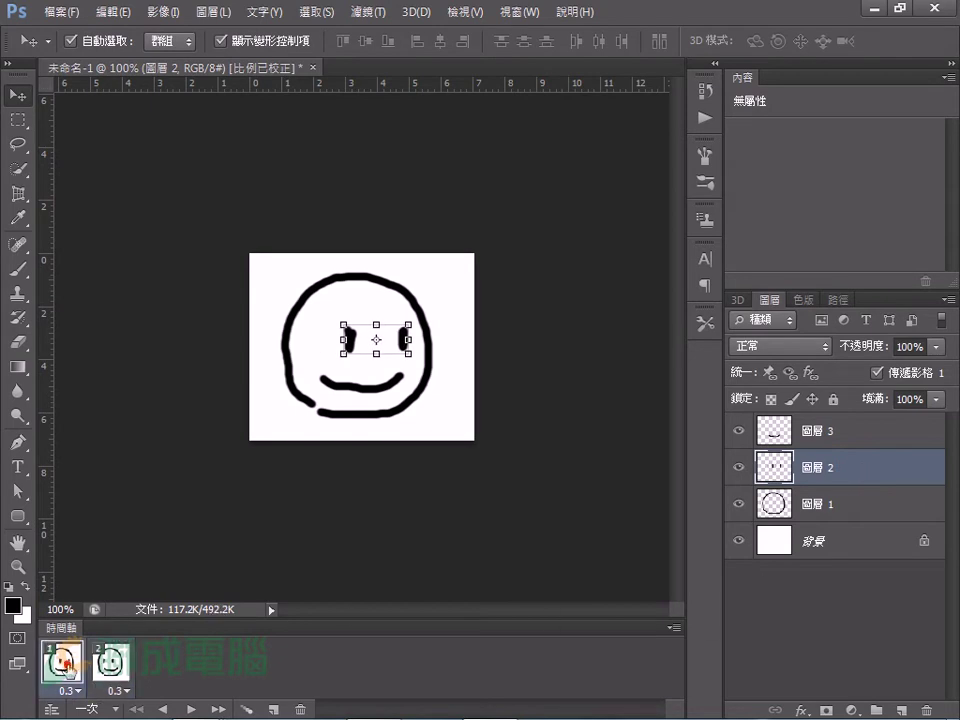
pyautogui.click(110, 660)
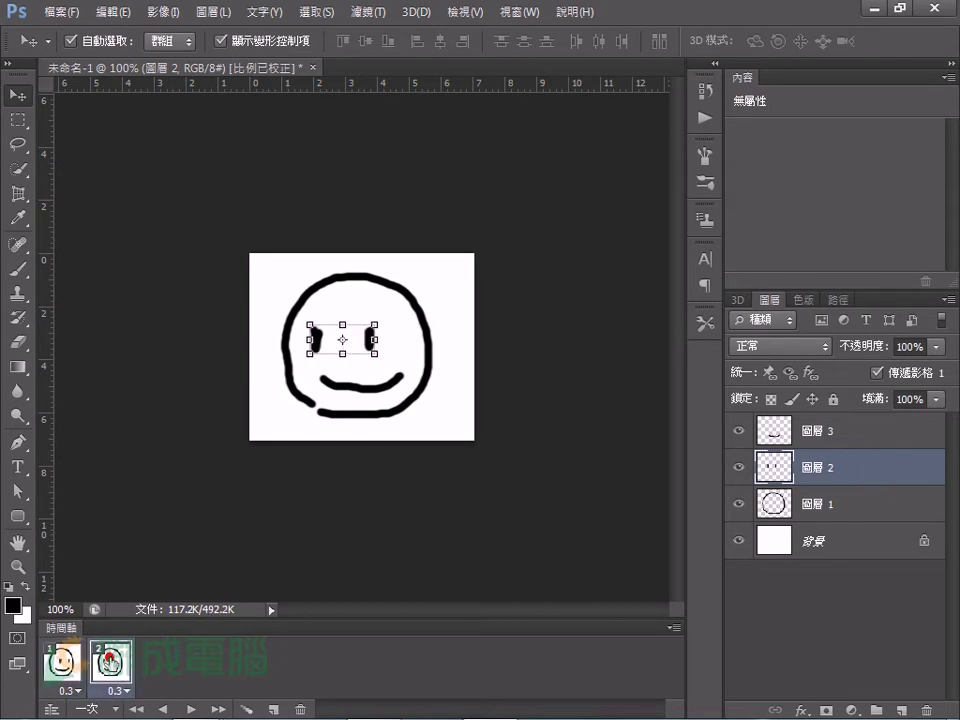
pyautogui.click(272, 41)
pyautogui.click(64, 662)
pyautogui.click(110, 660)
pyautogui.click(64, 660)
pyautogui.click(190, 706)
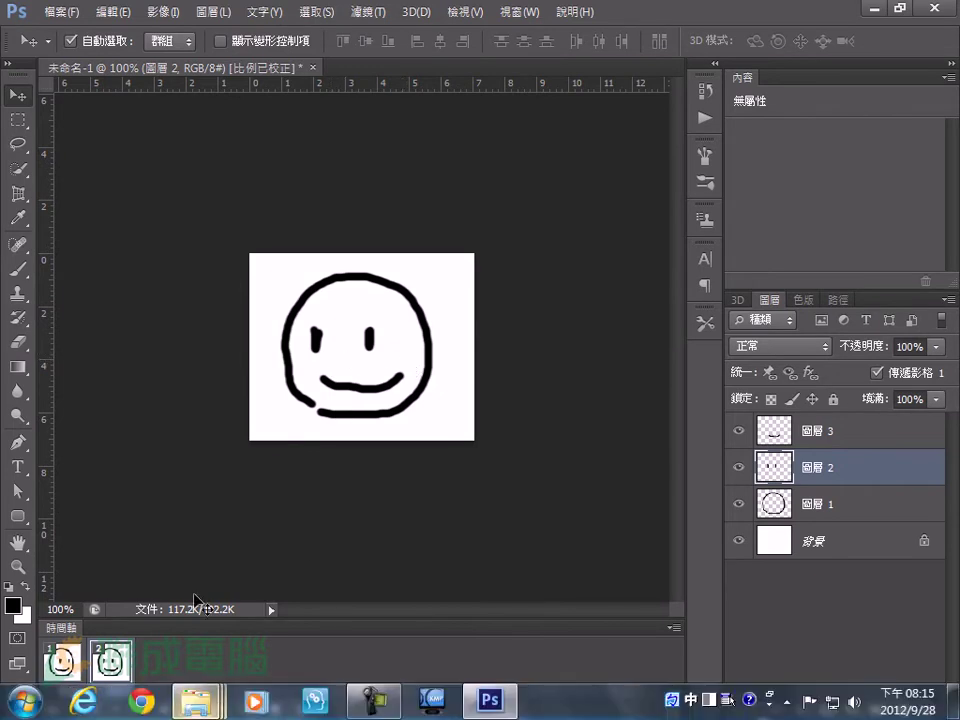
pyautogui.click(188, 540)
# Step: Set the animation to loop forever (永遠) and preview it
pyautogui.click(113, 709)
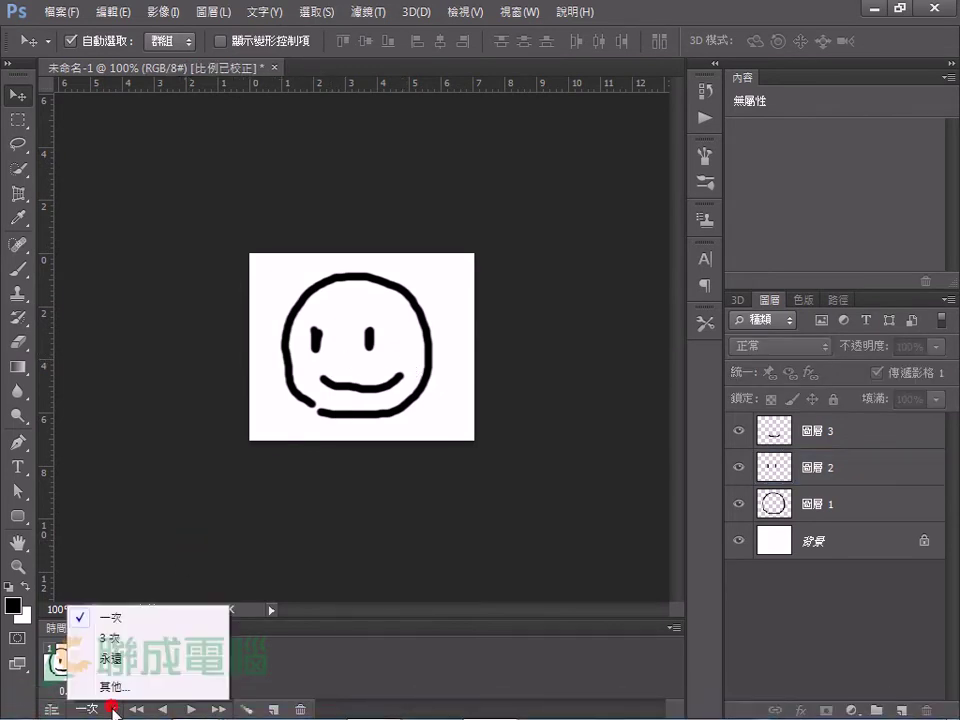
pyautogui.click(108, 659)
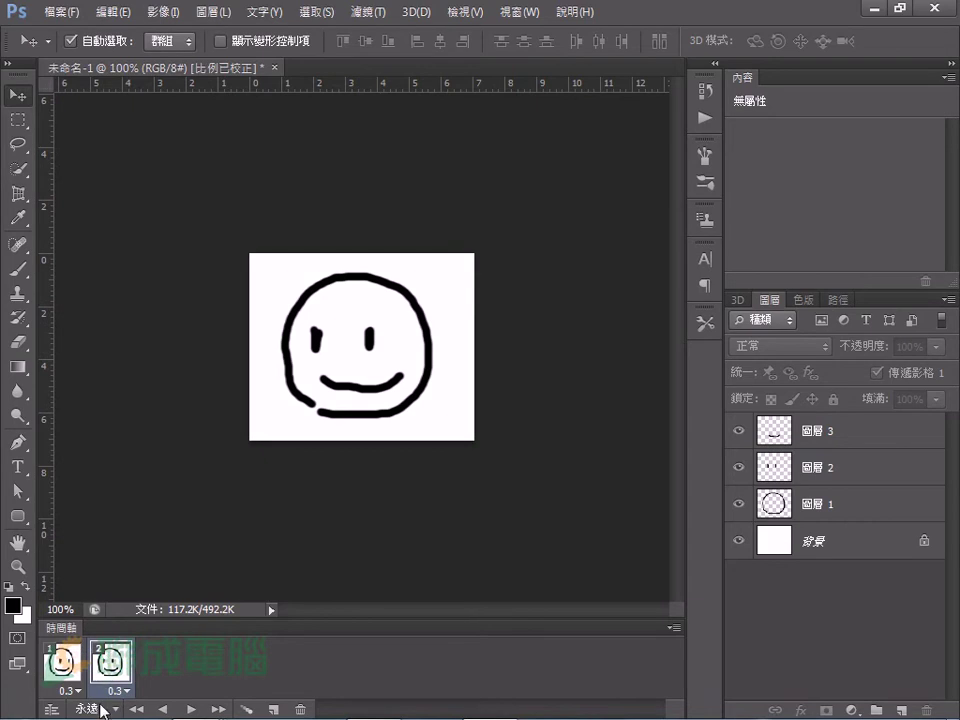
pyautogui.click(191, 709)
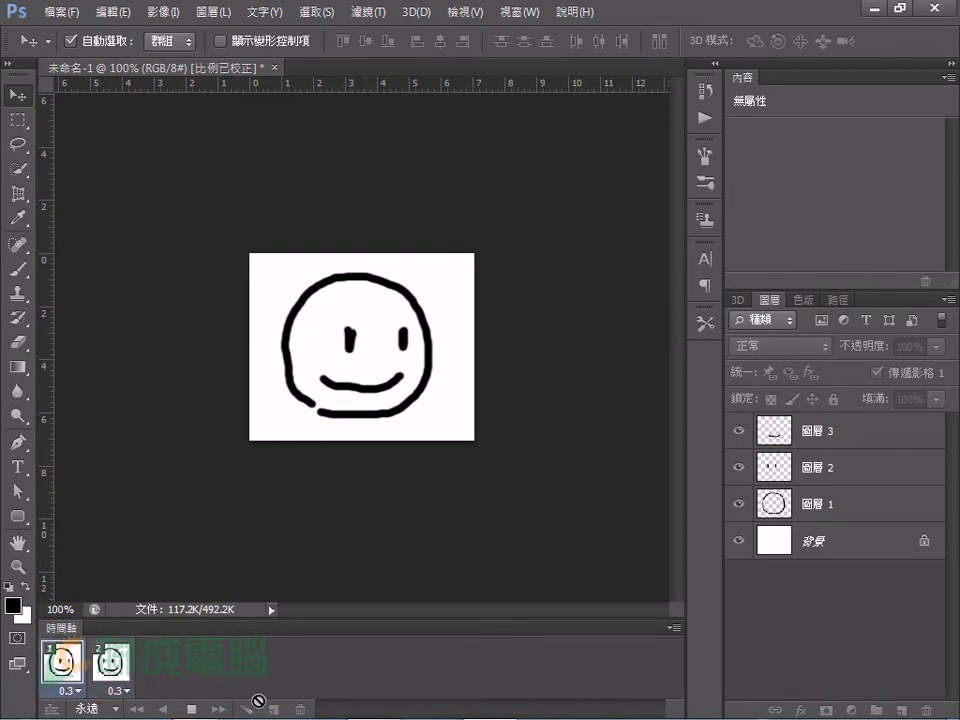
pyautogui.click(197, 668)
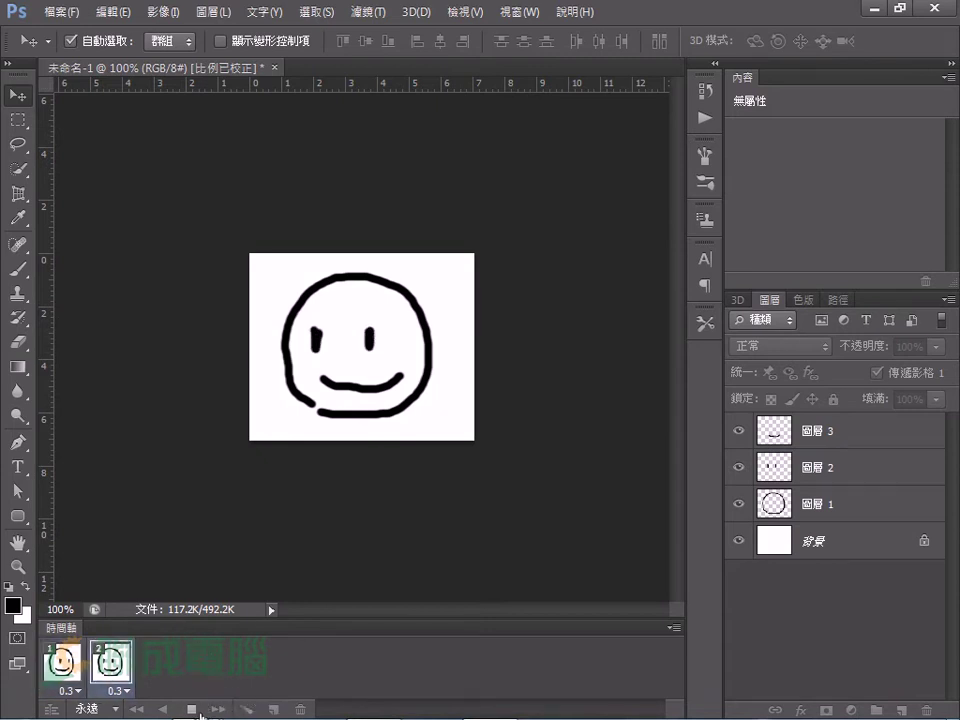
pyautogui.click(192, 709)
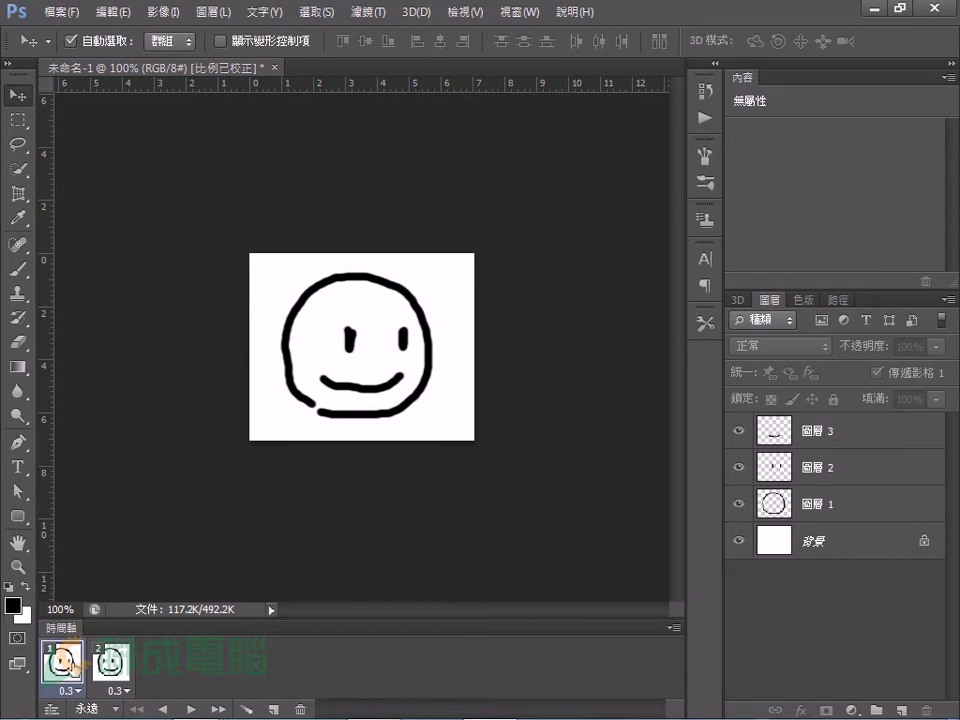
# Step: Set both frames' delays to 0.1 seconds and play the animation
pyautogui.click(78, 691)
pyautogui.click(106, 487)
pyautogui.click(117, 690)
pyautogui.click(161, 488)
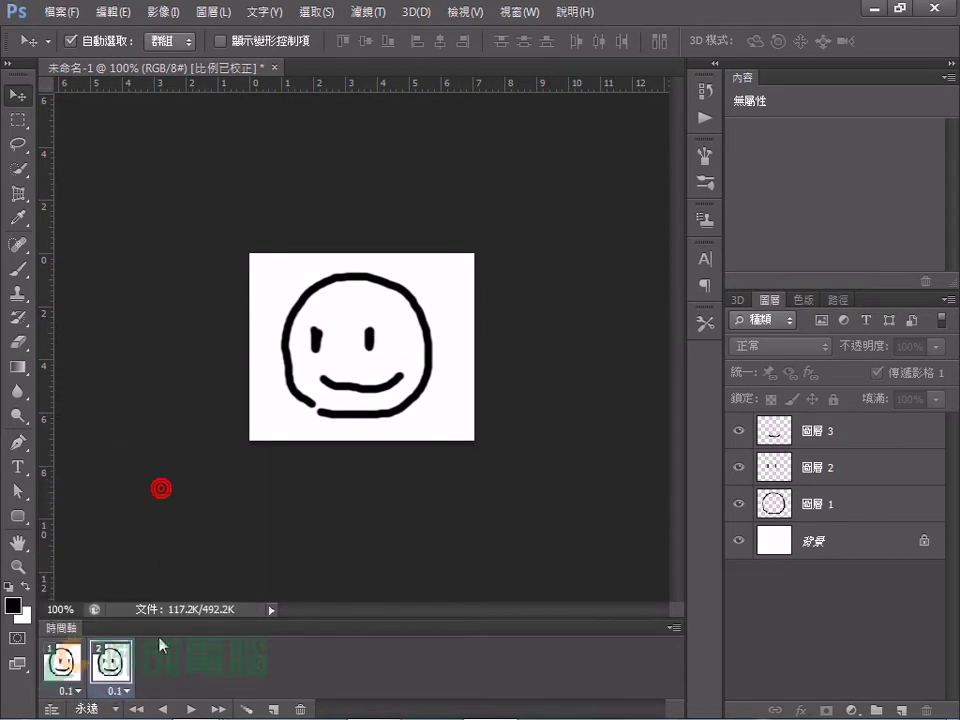
pyautogui.press('space')
# Step: Tween 5 in-between frames between the two existing frames
pyautogui.click(246, 707)
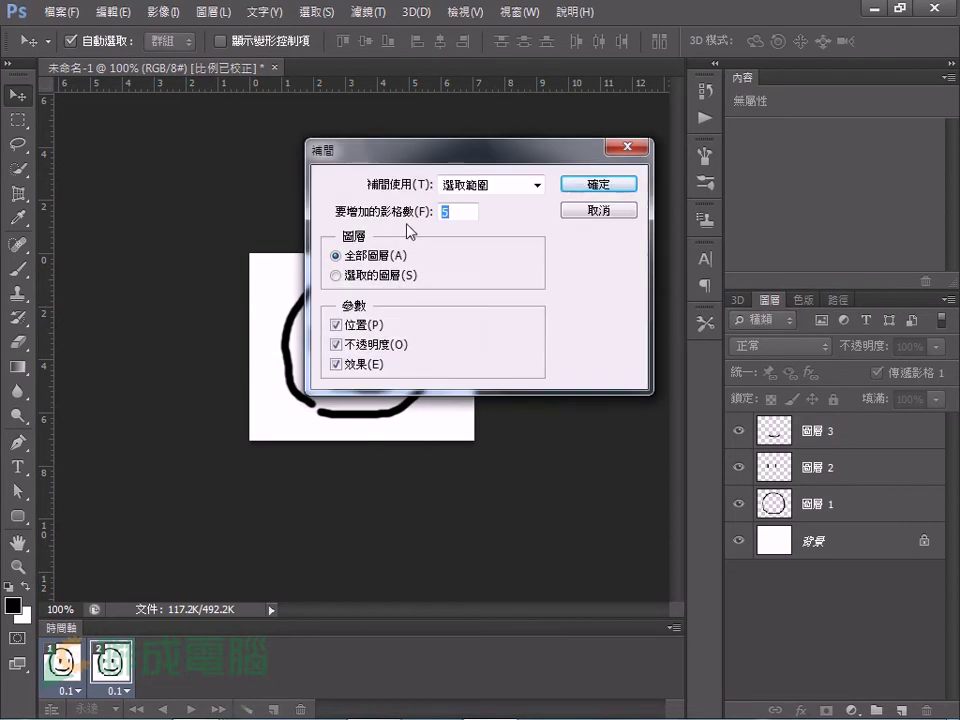
pyautogui.doubleClick(446, 218)
pyautogui.click(600, 187)
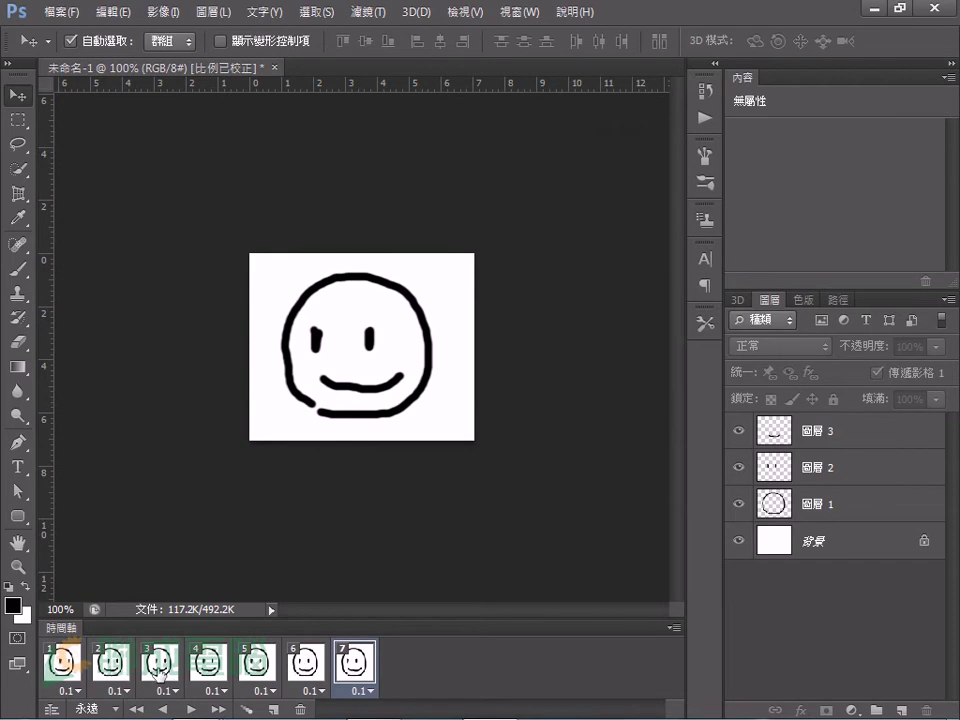
# Step: Step through frames 1–7 to check the eyes gliding, then play the animation
pyautogui.click(62, 665)
pyautogui.click(110, 665)
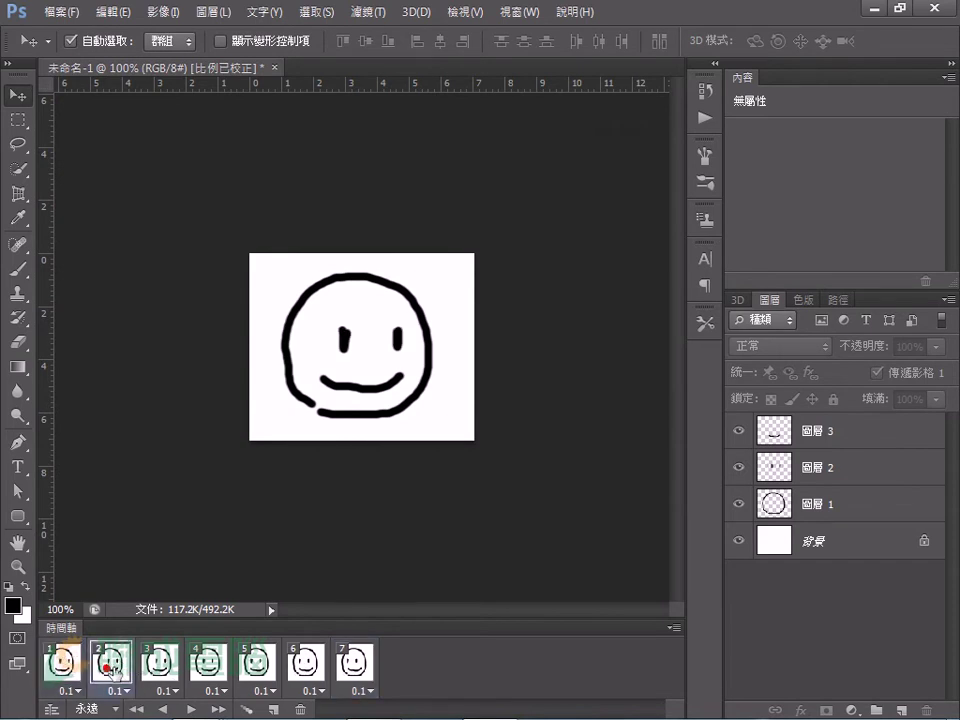
pyautogui.click(157, 662)
pyautogui.click(210, 662)
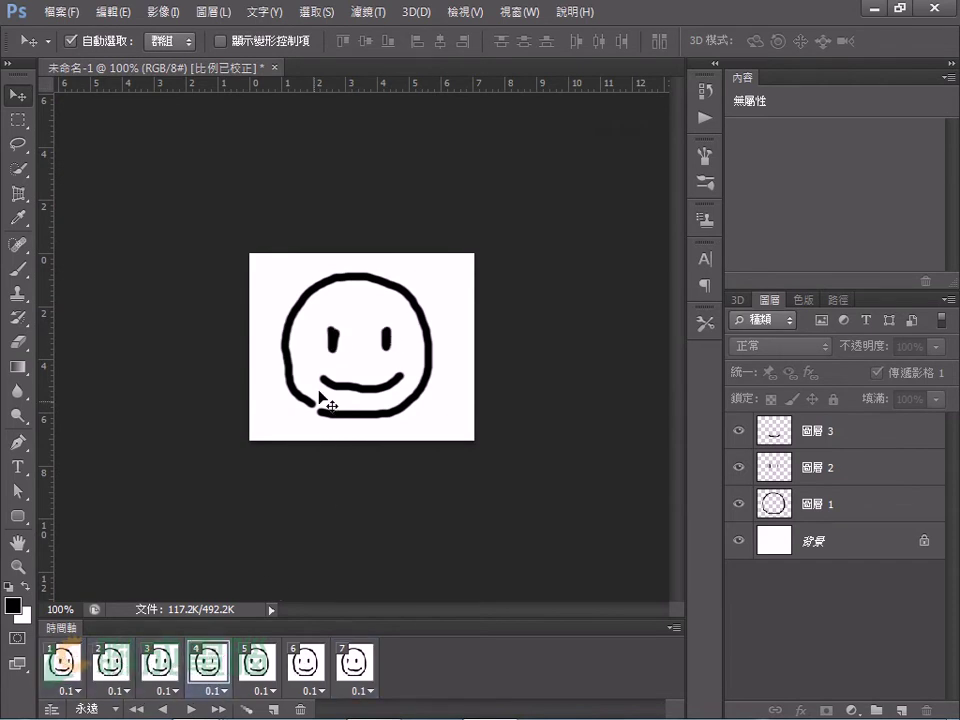
pyautogui.click(257, 662)
pyautogui.click(306, 662)
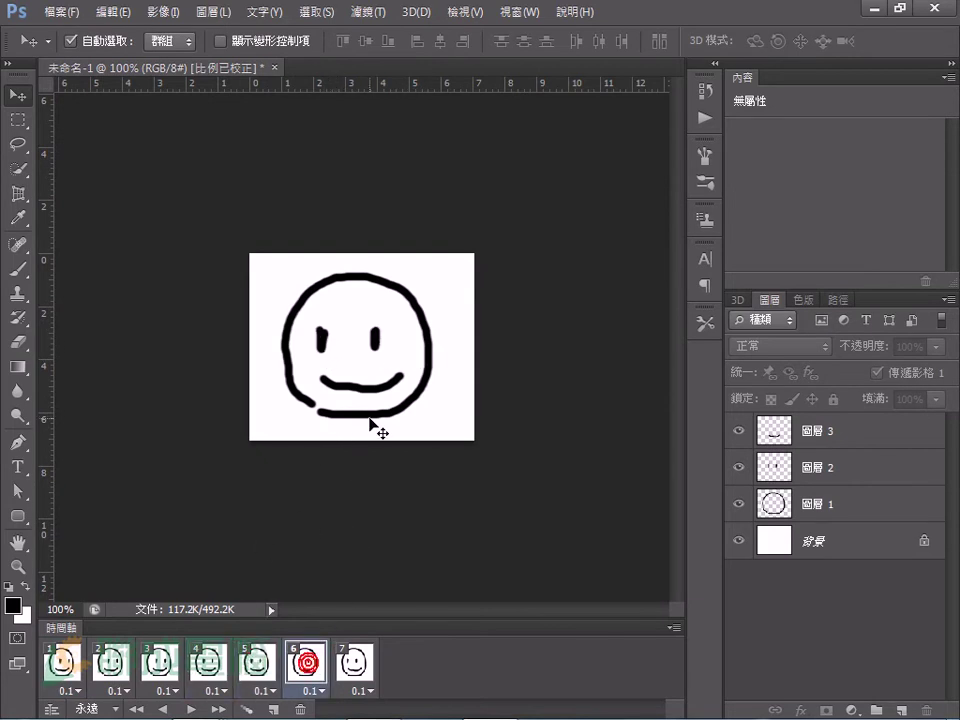
pyautogui.click(362, 662)
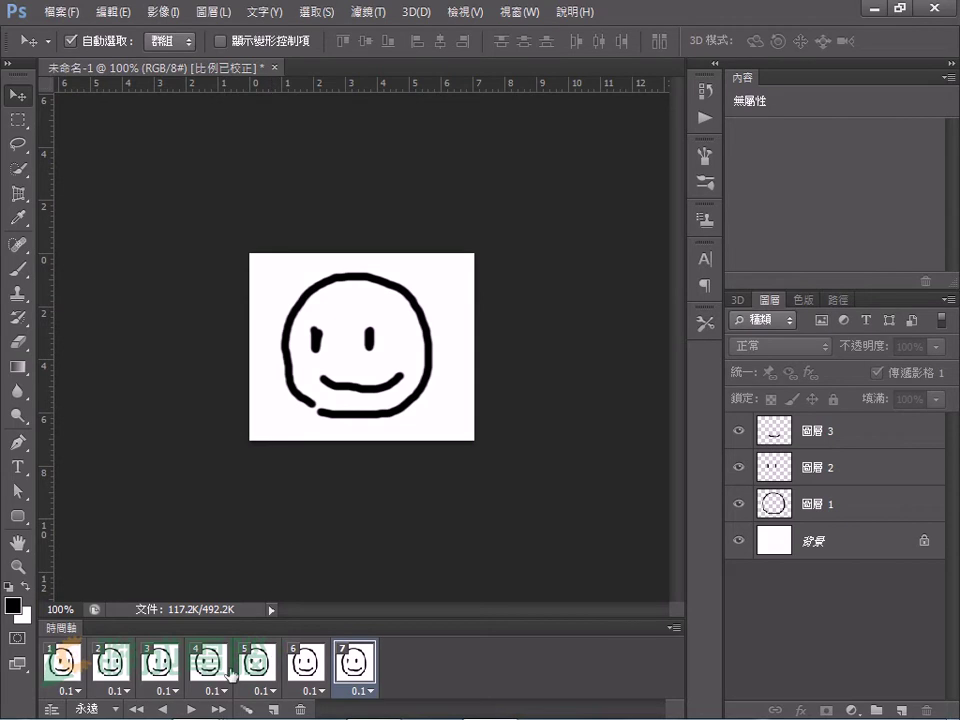
pyautogui.click(191, 708)
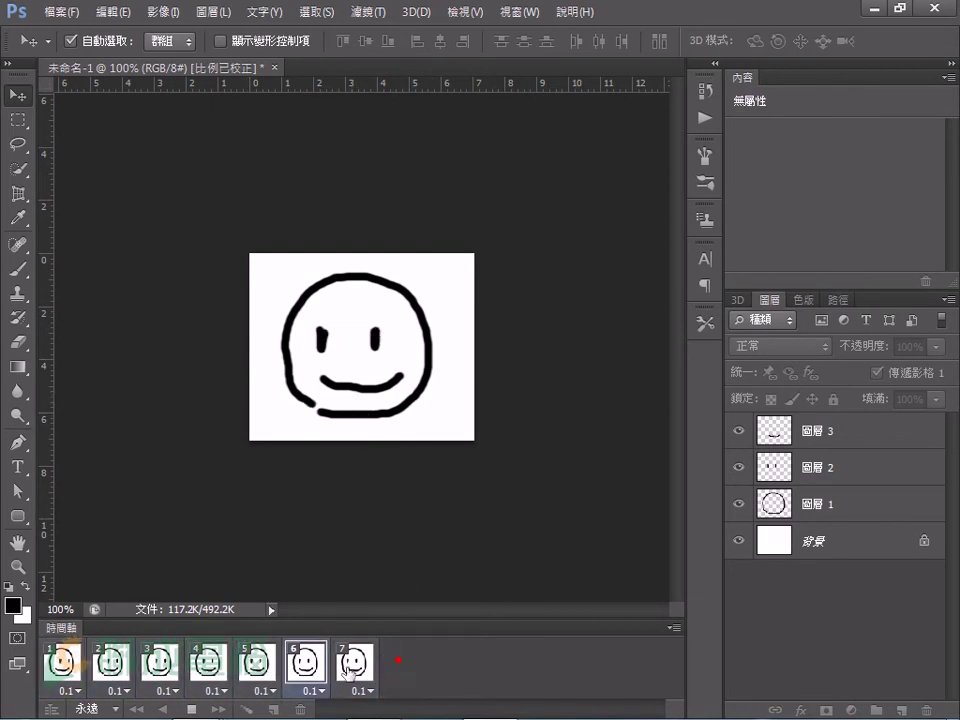
# Step: Stop playback and delete the in-between frames 2–6, leaving two frames
pyautogui.click(191, 709)
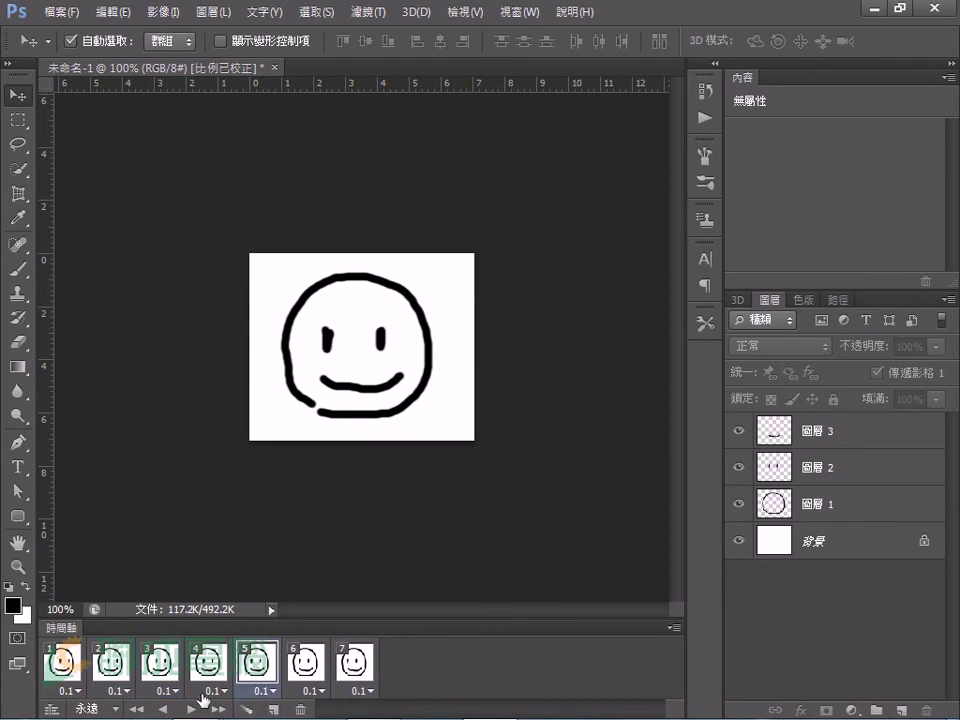
pyautogui.click(108, 665)
pyautogui.keyDown('shift'); pyautogui.click(310, 668); pyautogui.keyUp('shift')
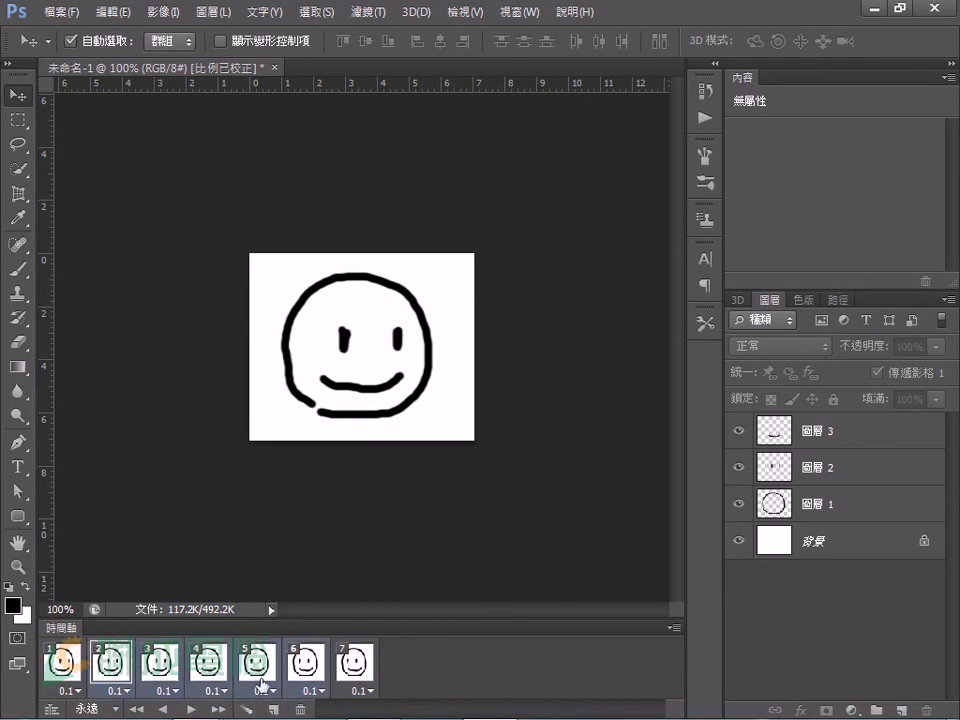
pyautogui.click(341, 668)
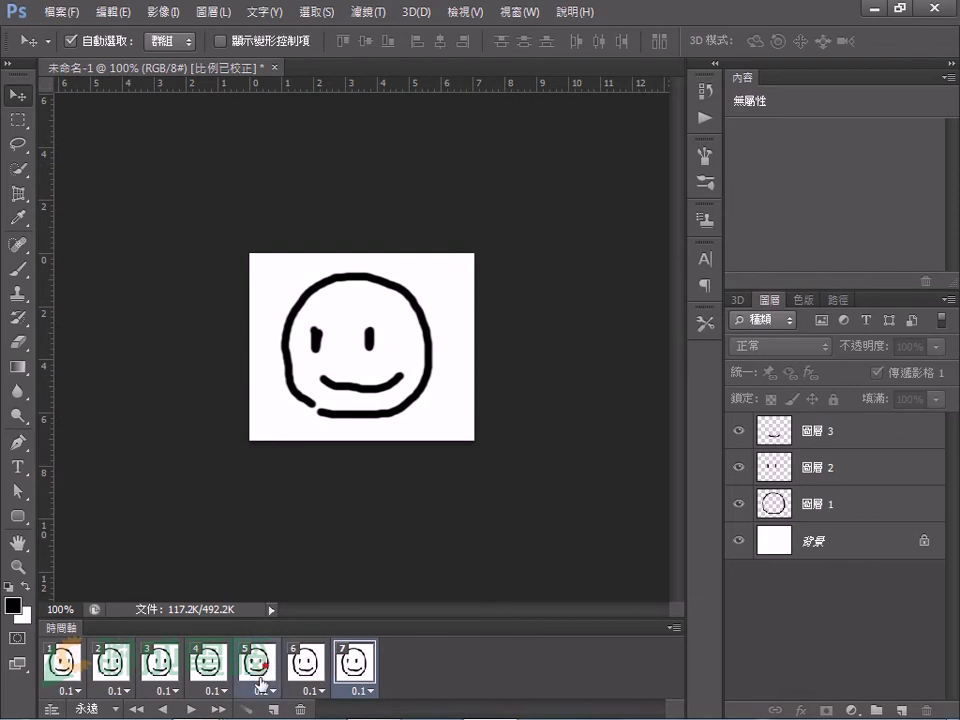
pyautogui.click(112, 667)
pyautogui.keyDown('shift'); pyautogui.click(303, 665); pyautogui.keyUp('shift')
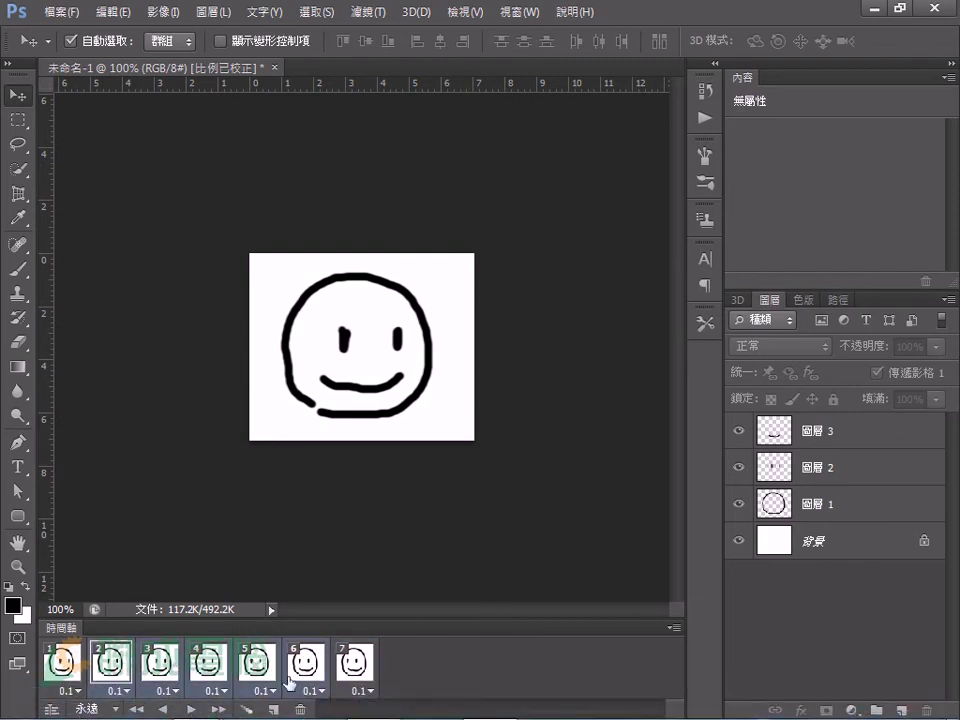
pyautogui.click(301, 709)
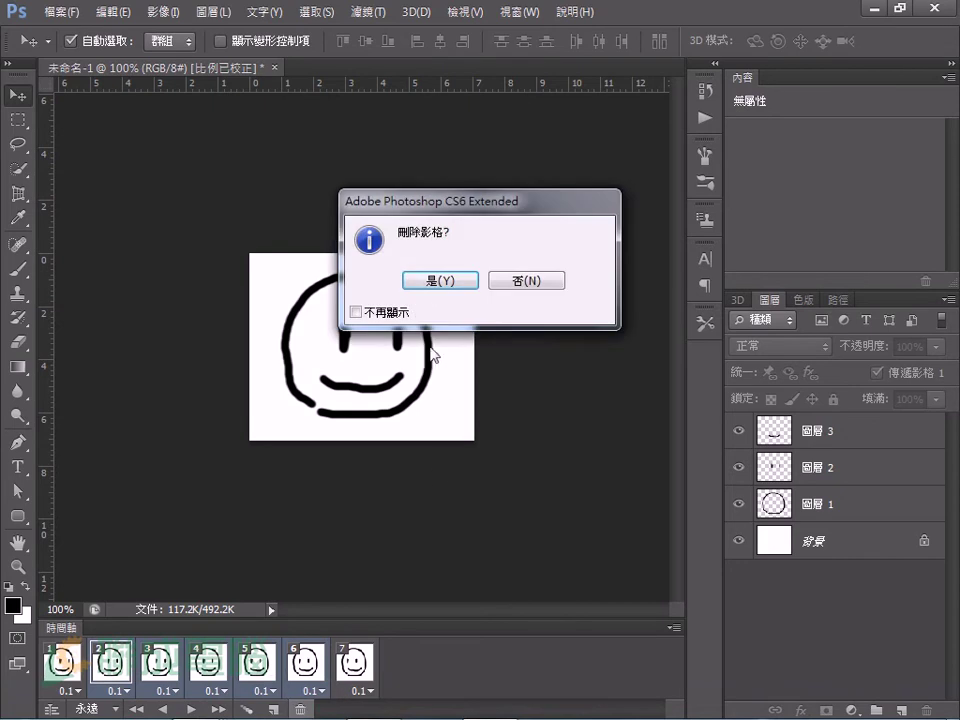
pyautogui.click(436, 283)
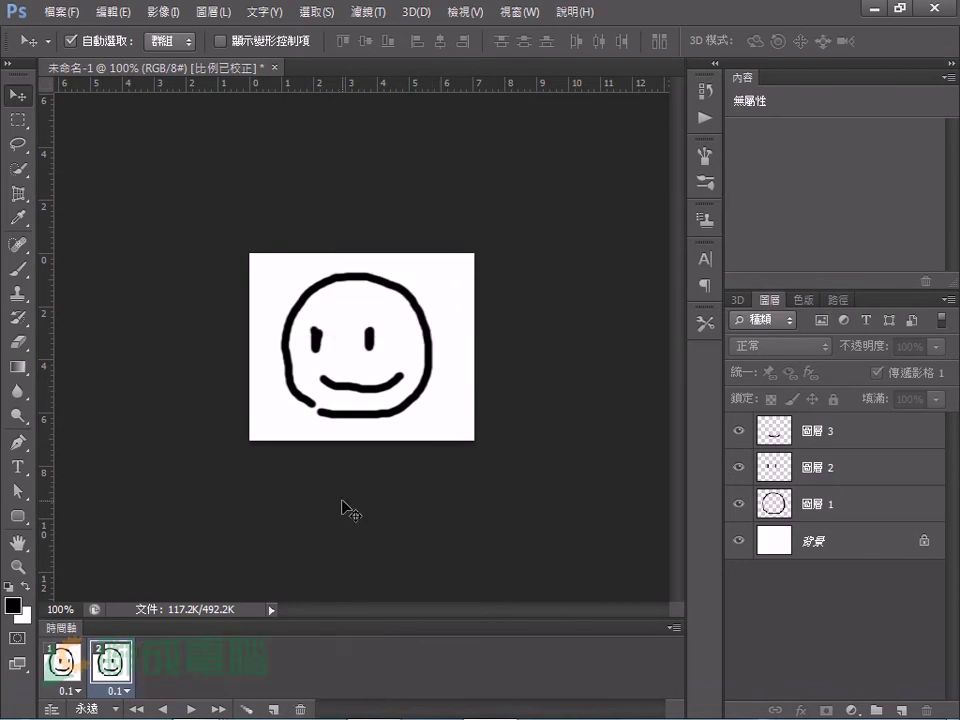
# Step: Turn on the 小象 text layer and shift the 圖層 3 elephant fully onto the canvas
pyautogui.click(415, 376)
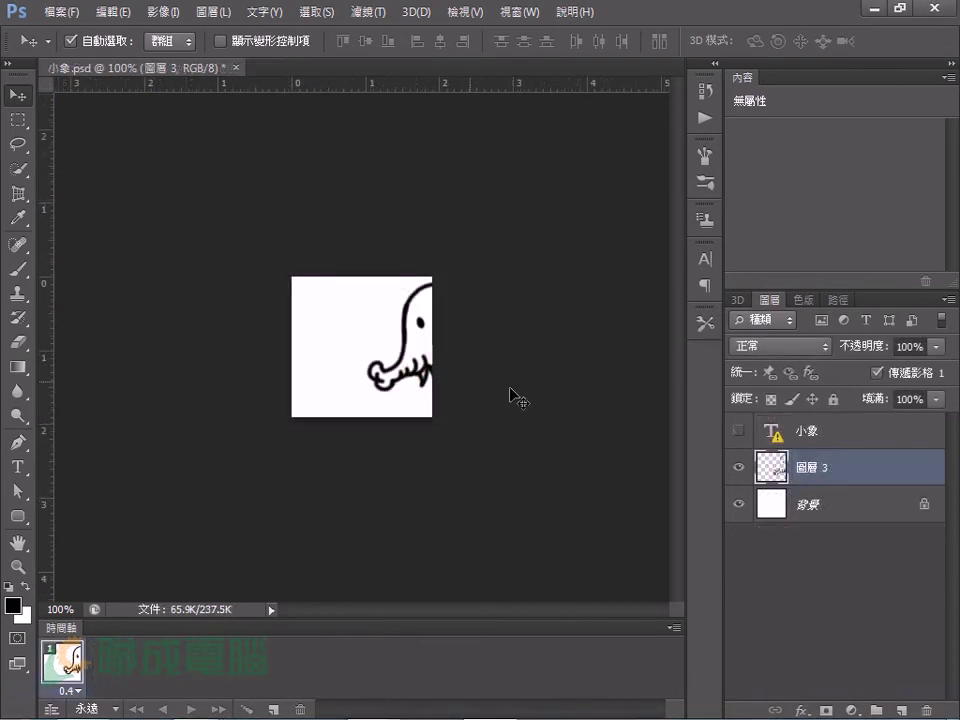
pyautogui.moveTo(418, 372); pyautogui.dragTo(351, 386)
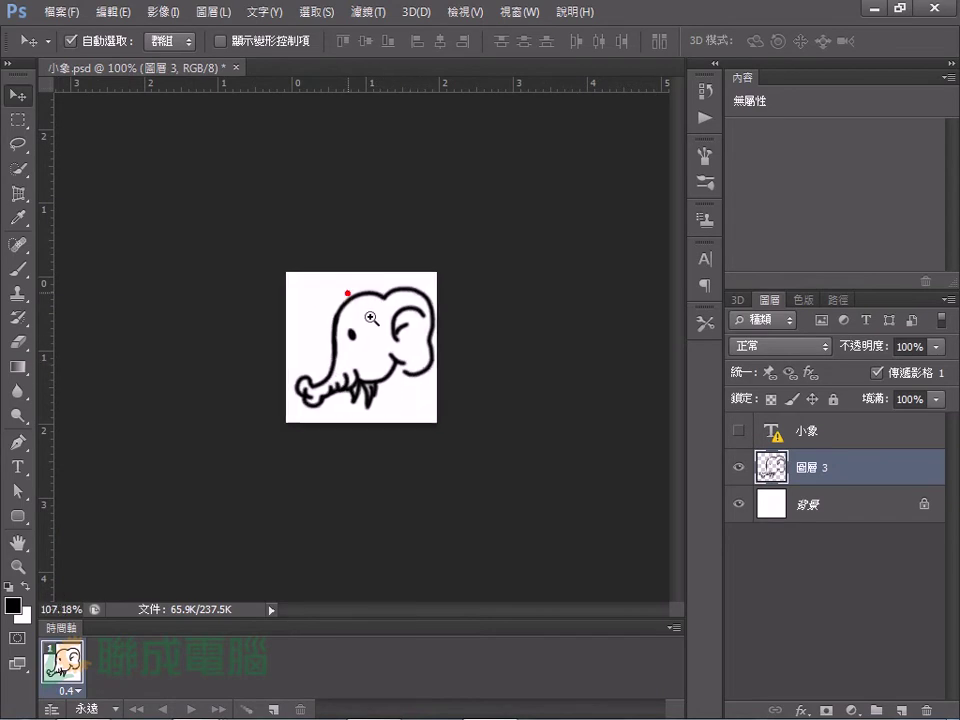
pyautogui.moveTo(362, 346); pyautogui.dragTo(413, 368)
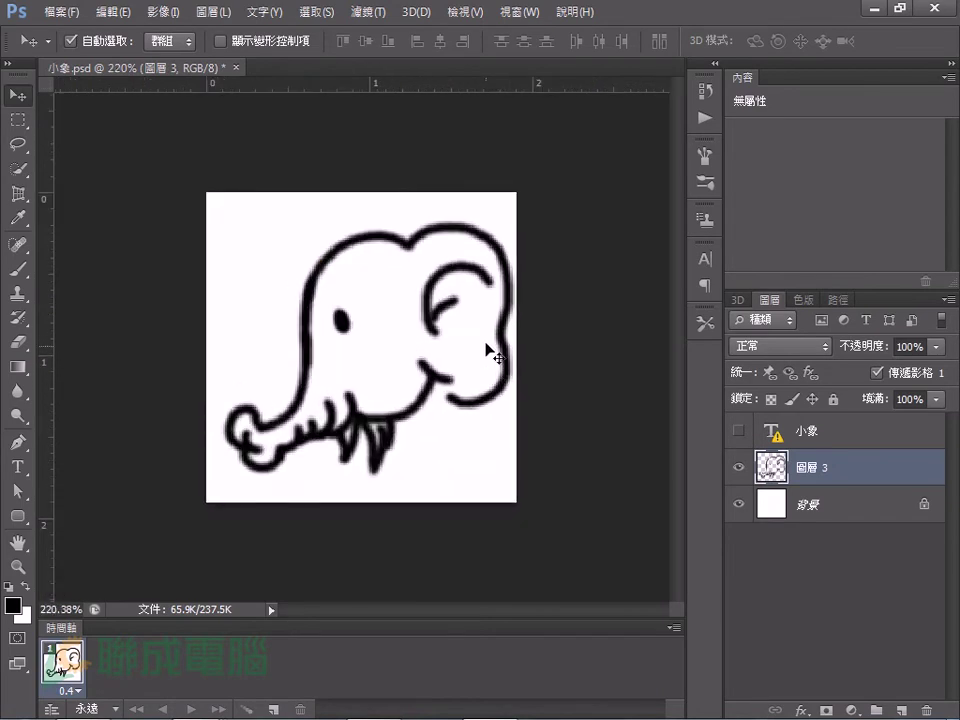
pyautogui.click(740, 431)
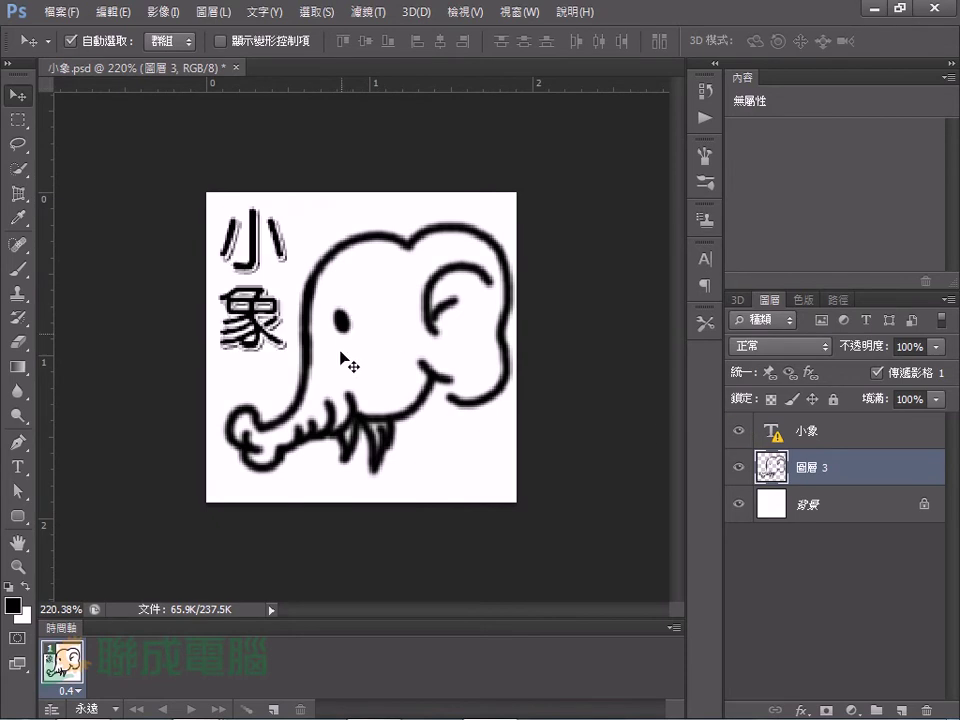
pyautogui.moveTo(500, 396); pyautogui.dragTo(501, 389)
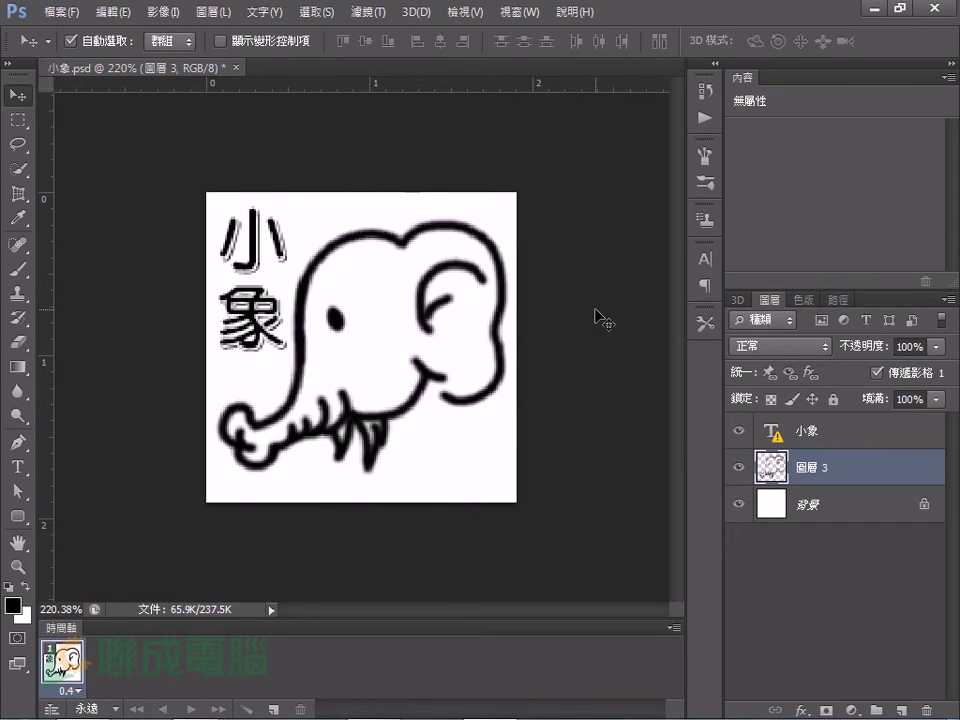
# Step: Keep the first frame's delay at 0.4 seconds and looping set to 永遠 (forever)
pyautogui.click(76, 691)
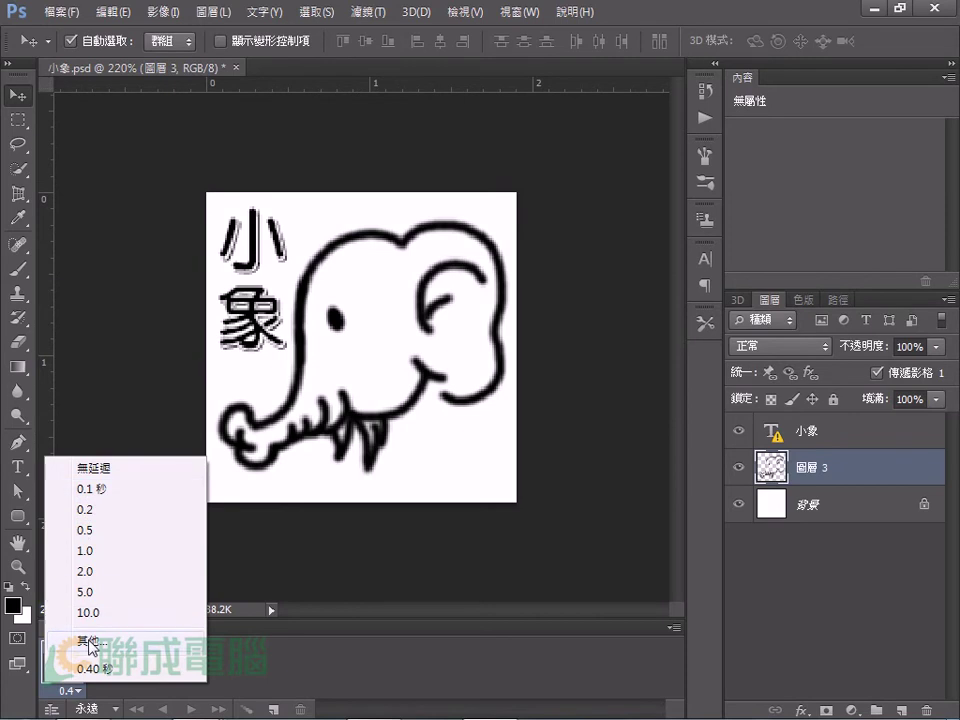
pyautogui.click(106, 671)
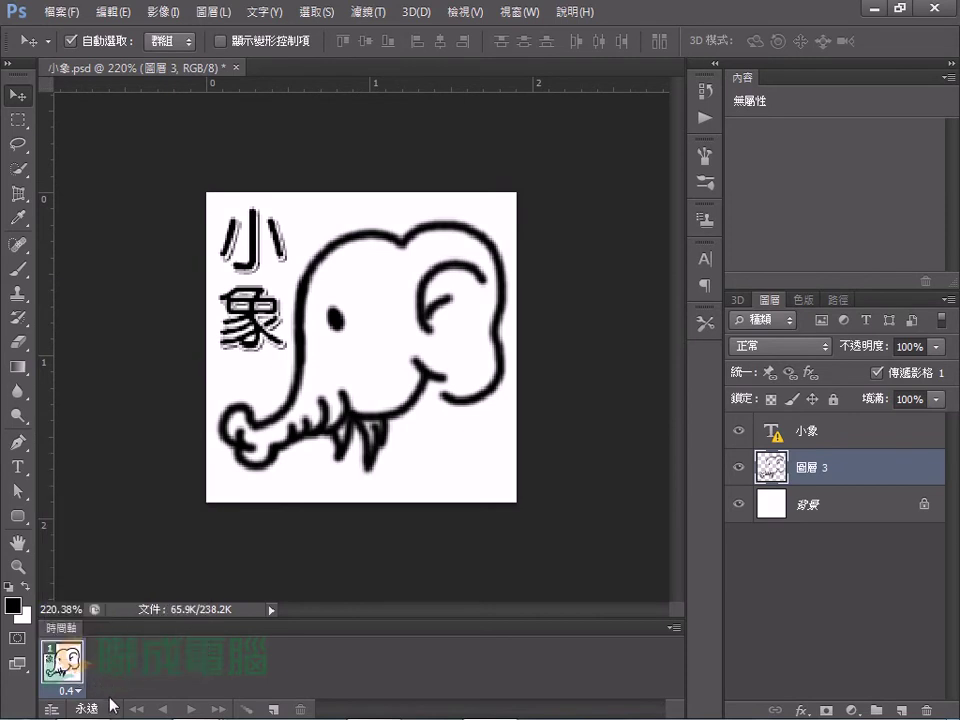
pyautogui.click(112, 705)
pyautogui.click(127, 667)
# Step: Hide the 小象 text and move the elephant down to peek in from the right edge
pyautogui.click(739, 431)
pyautogui.click(739, 468)
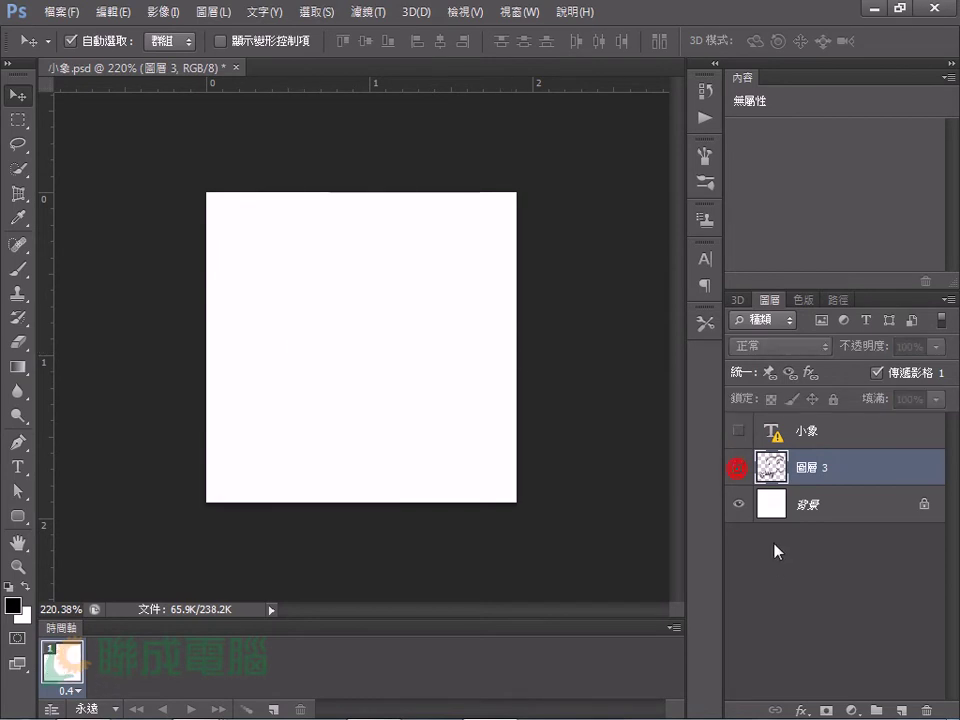
pyautogui.click(739, 468)
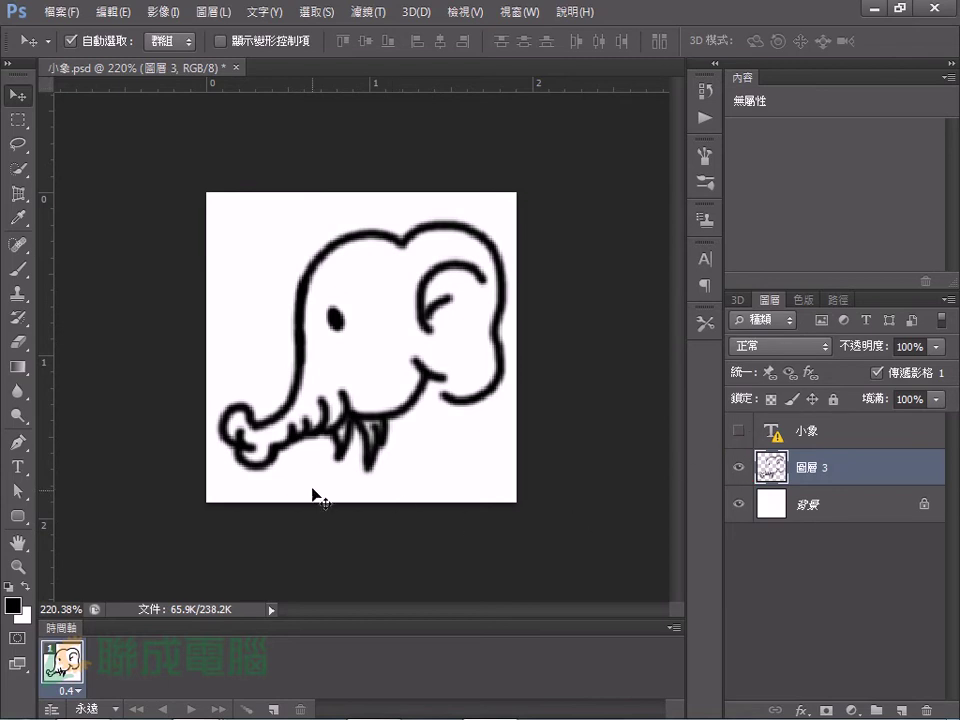
pyautogui.moveTo(276, 442)
pyautogui.mouseDown()
pyautogui.moveTo(490, 449)
pyautogui.moveTo(457, 441)
pyautogui.mouseUp()
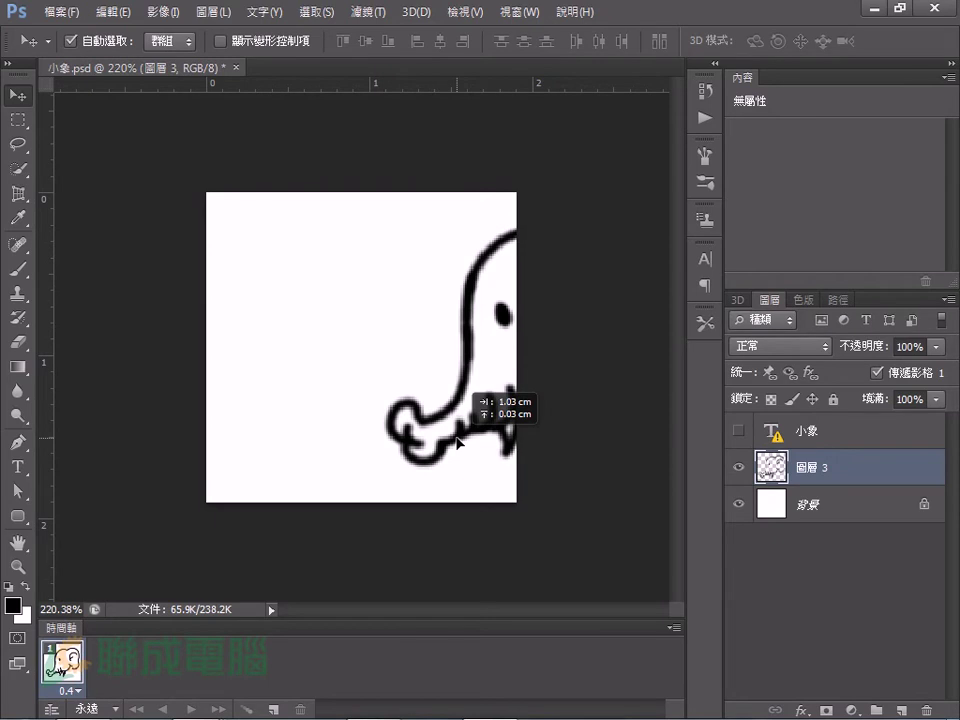
pyautogui.moveTo(456, 440); pyautogui.dragTo(458, 477)
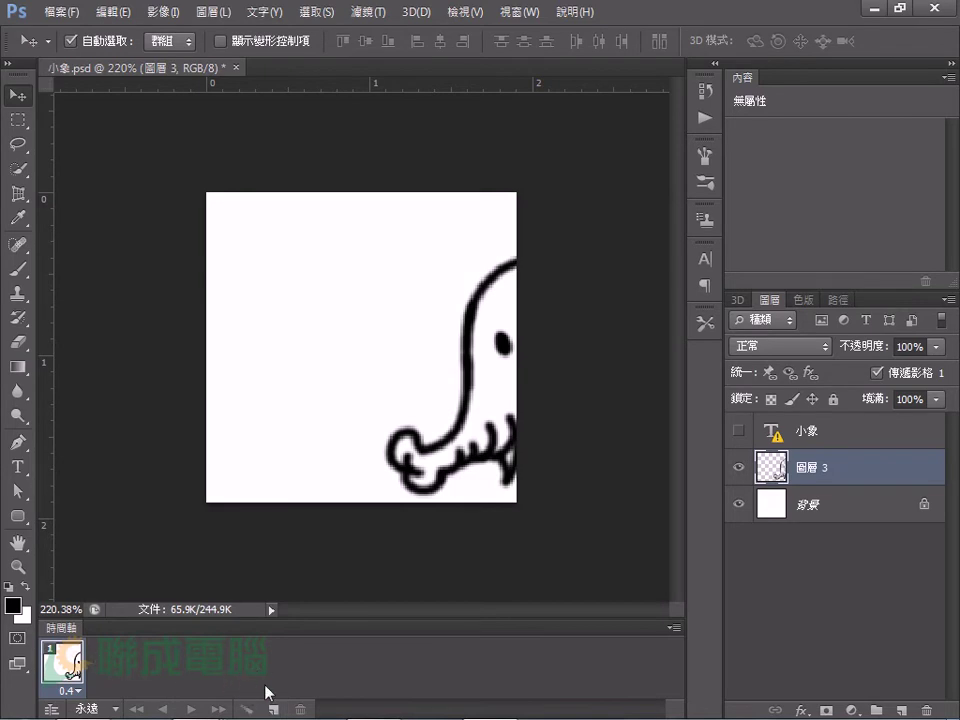
# Step: Duplicate frames 2–5, moving the elephant further left each time until fully on canvas
pyautogui.click(273, 709)
pyautogui.click(62, 662)
pyautogui.click(112, 662)
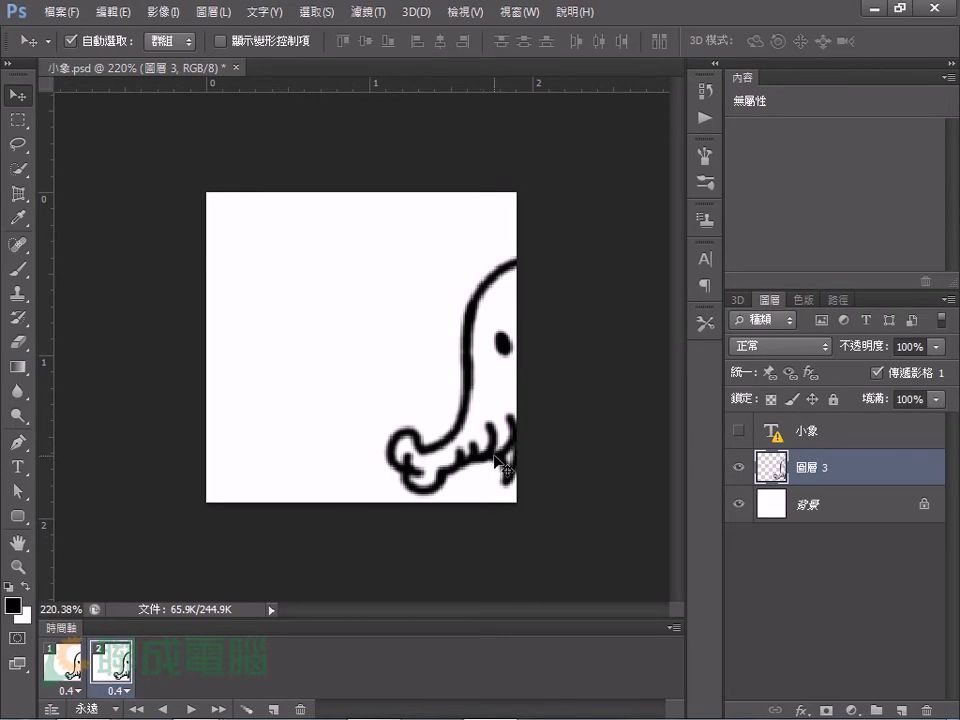
pyautogui.moveTo(498, 462); pyautogui.dragTo(451, 409)
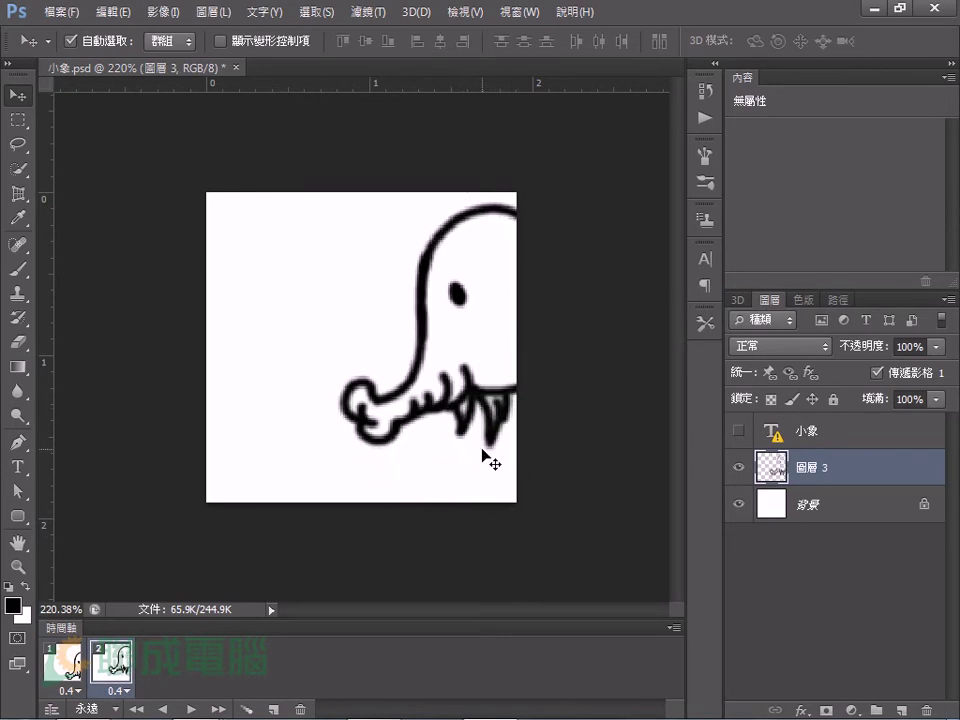
pyautogui.click(273, 709)
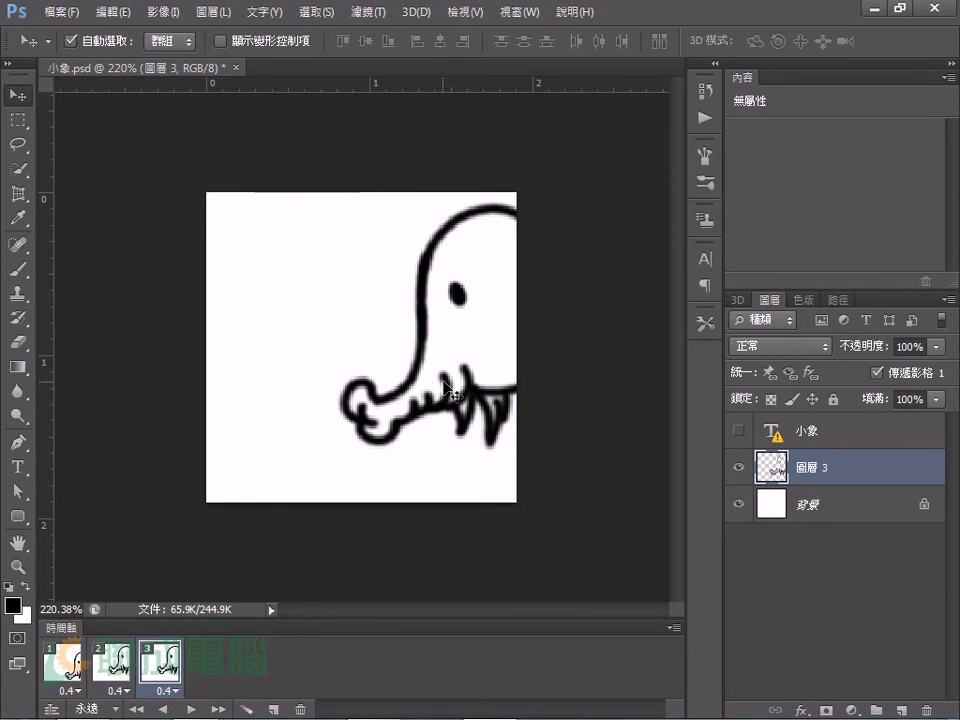
pyautogui.moveTo(438, 380); pyautogui.dragTo(393, 437)
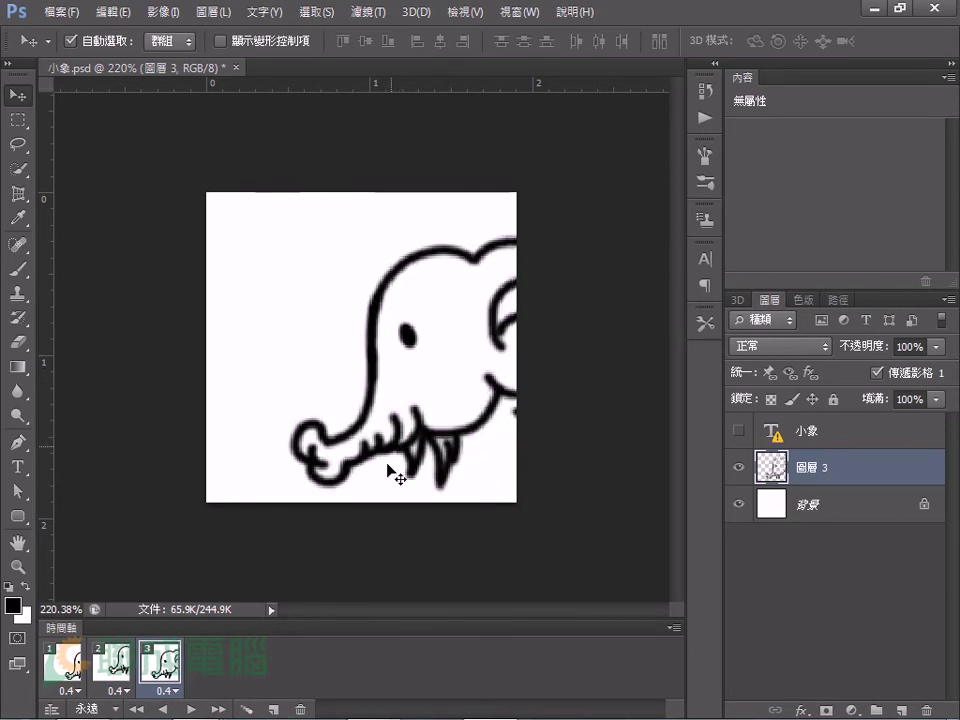
pyautogui.click(273, 709)
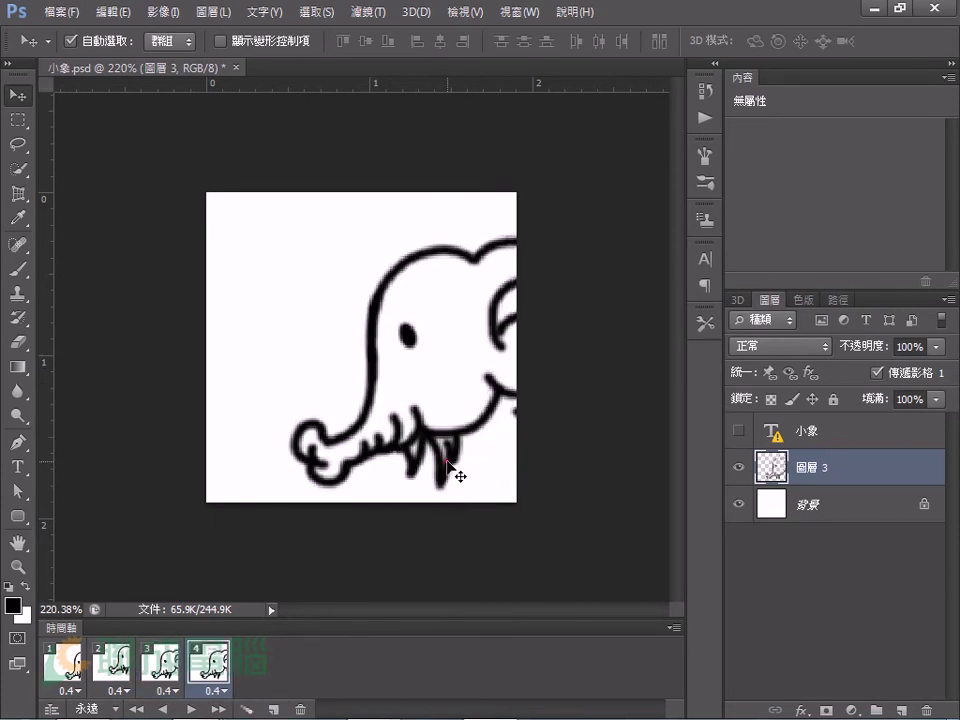
pyautogui.moveTo(447, 463); pyautogui.dragTo(380, 428)
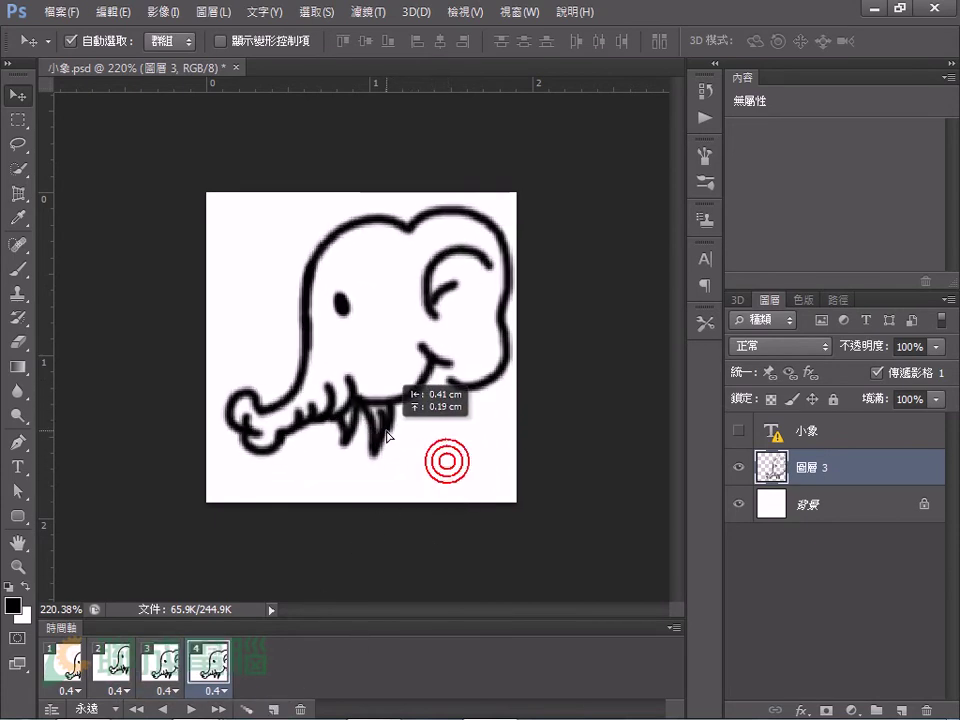
pyautogui.click(278, 707)
pyautogui.moveTo(437, 386)
pyautogui.mouseDown()
pyautogui.moveTo(423, 411)
pyautogui.moveTo(433, 413)
pyautogui.mouseUp()
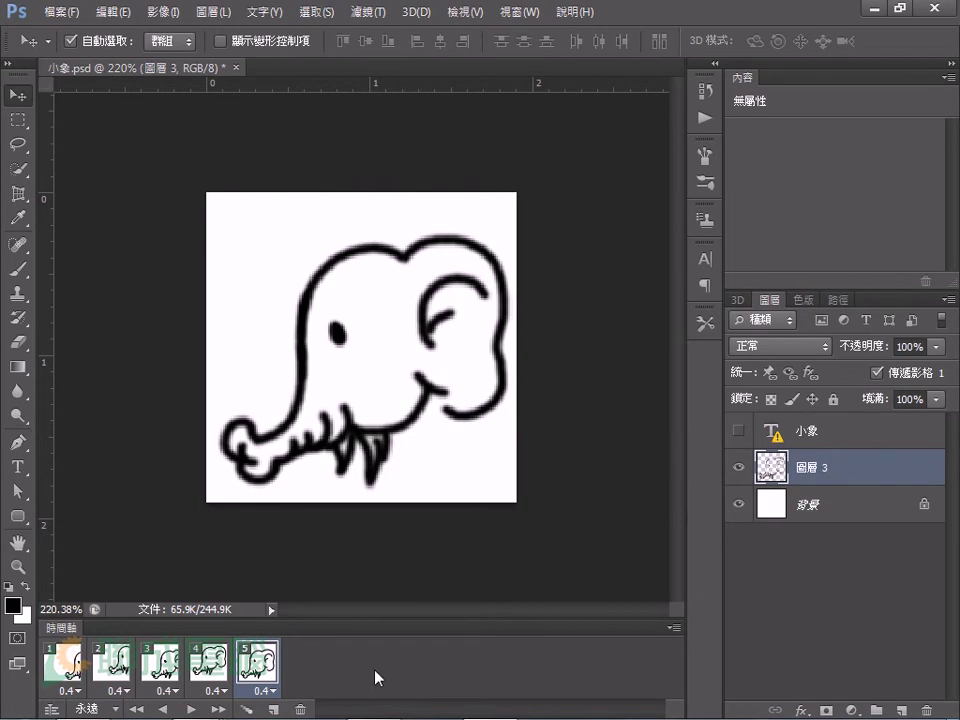
# Step: Add frame 6 showing the 小象 text and preview the animation
pyautogui.click(273, 708)
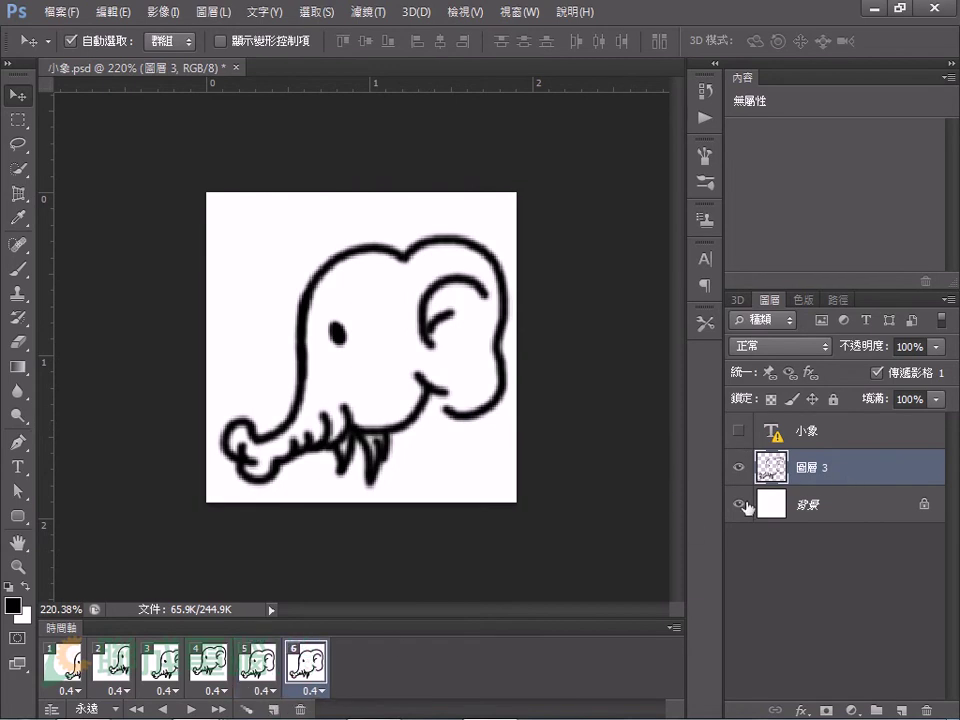
pyautogui.click(738, 432)
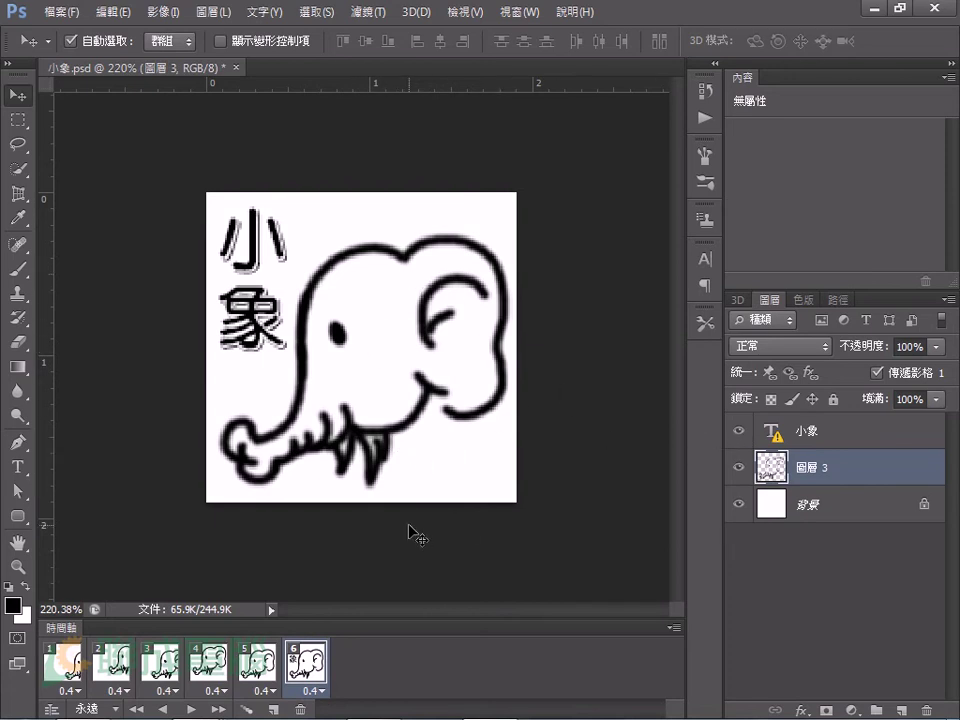
pyautogui.click(190, 709)
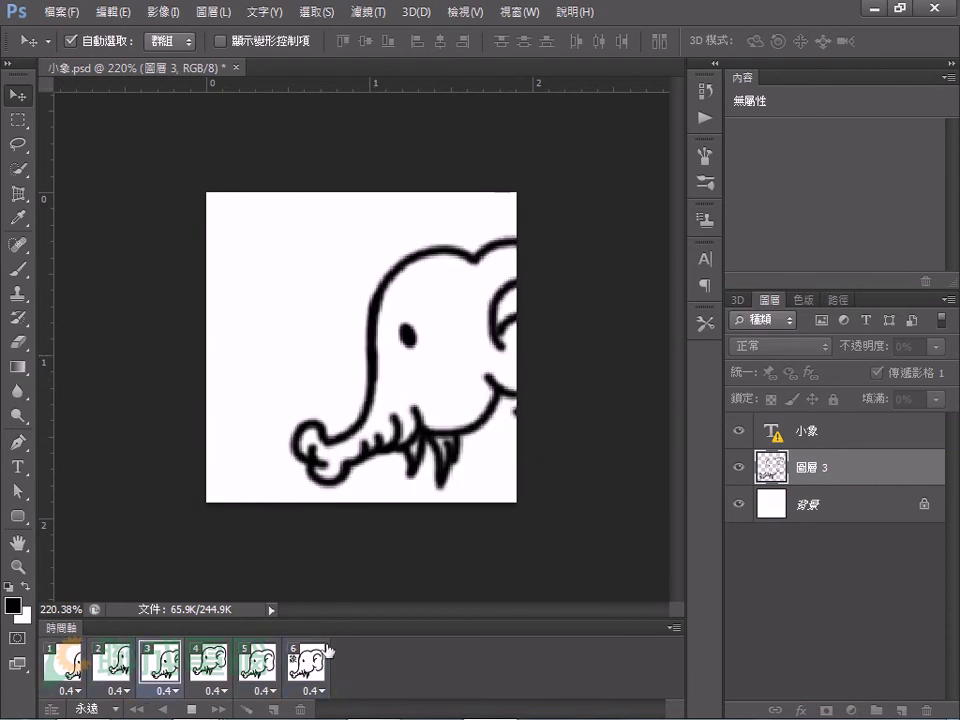
# Step: Add frames 7–9 alternately hiding, showing and hiding 小象, then play the animation
pyautogui.click(273, 709)
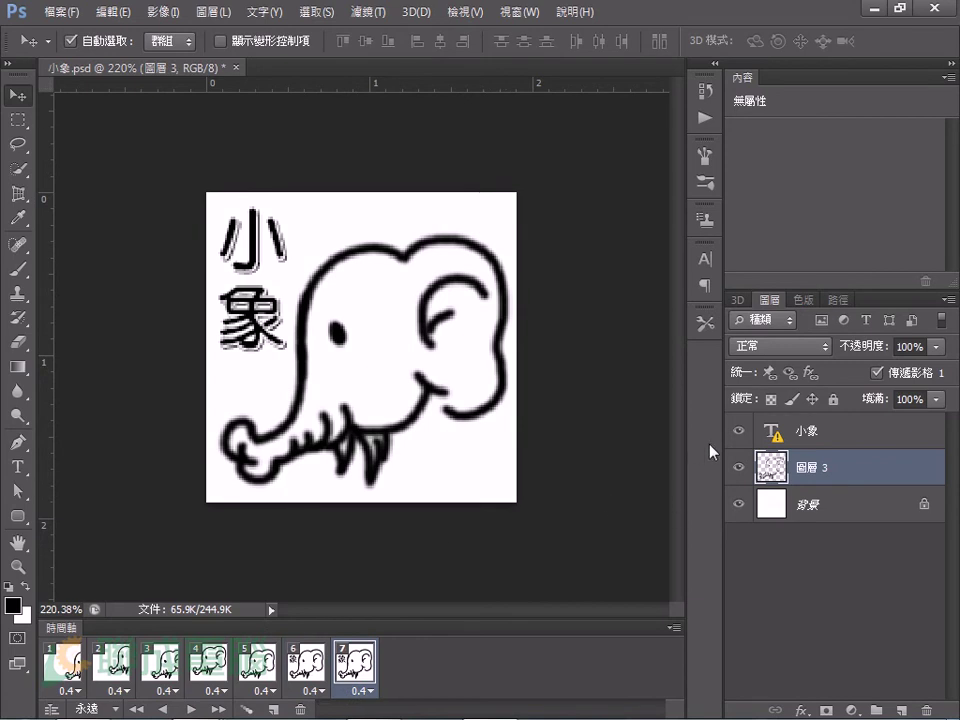
pyautogui.click(739, 432)
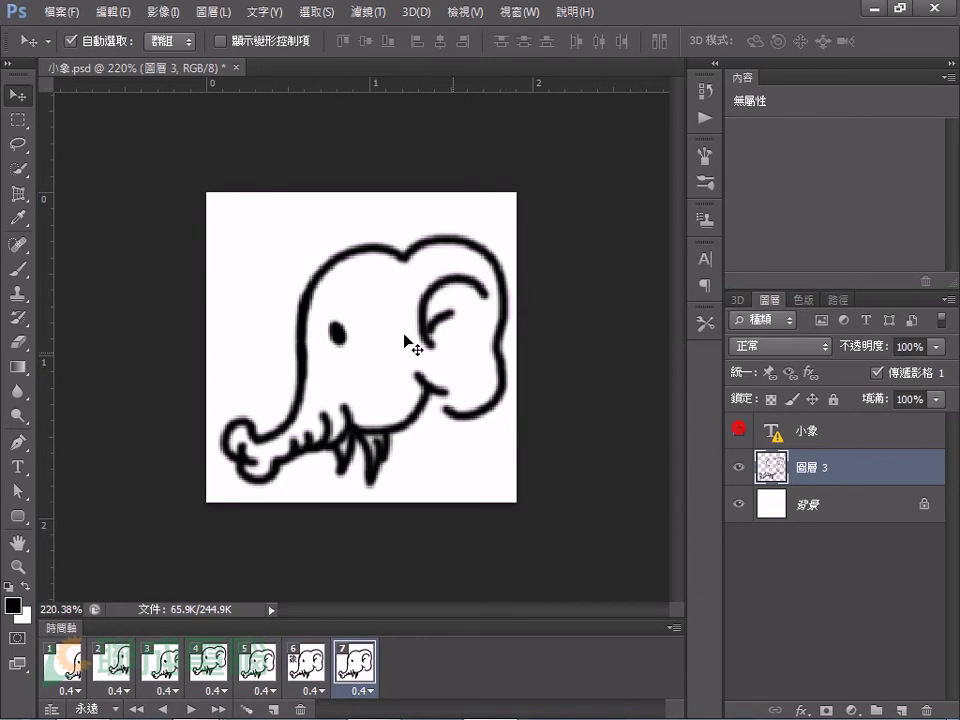
pyautogui.click(273, 709)
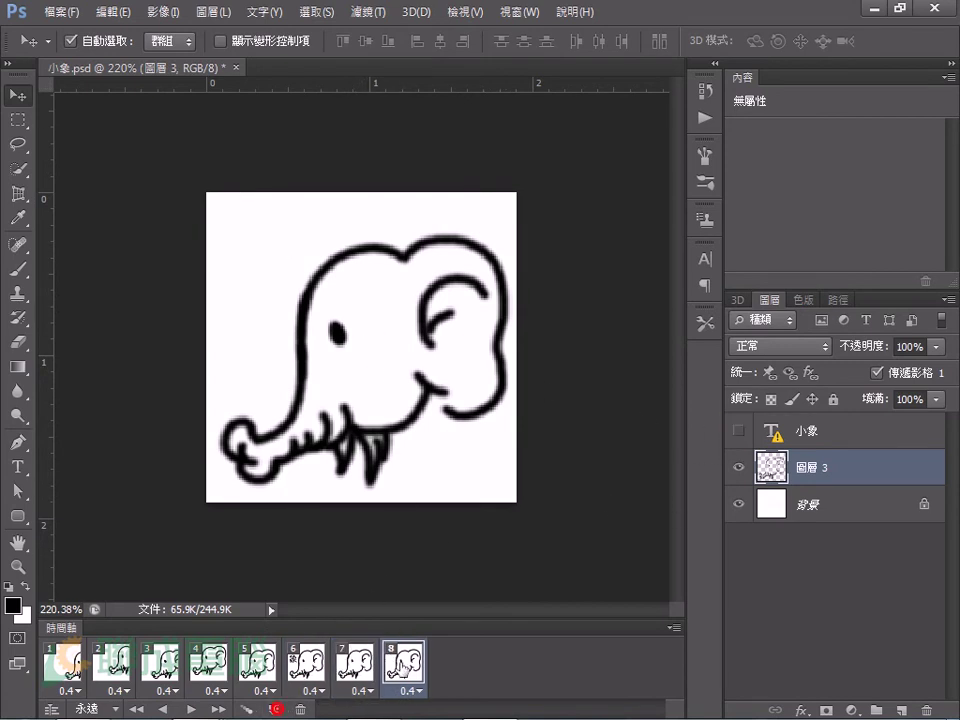
pyautogui.click(739, 432)
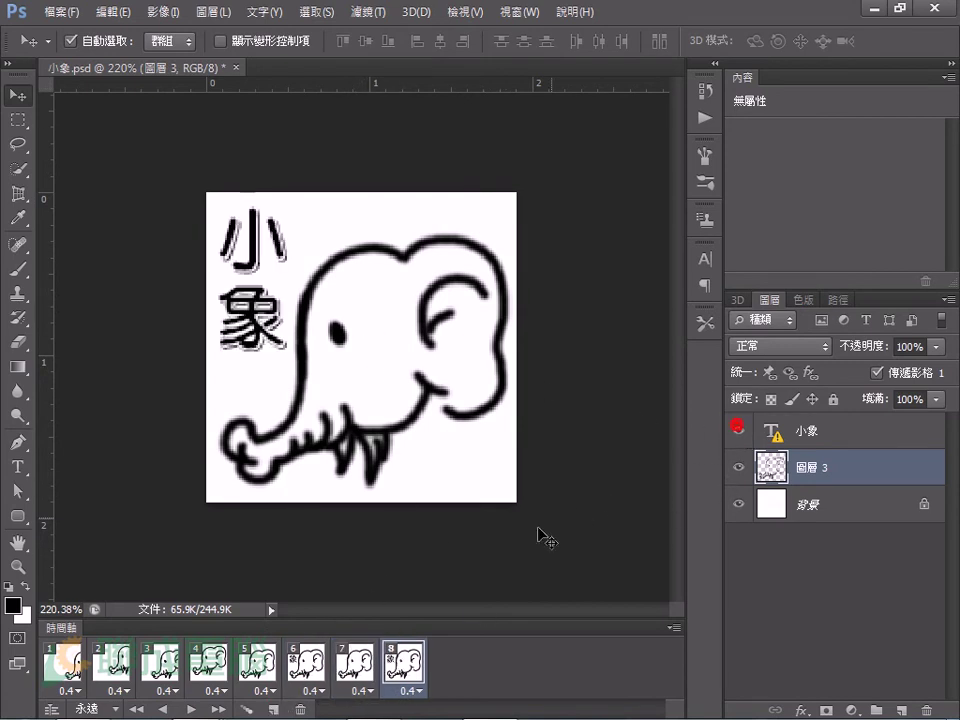
pyautogui.click(273, 709)
pyautogui.click(739, 432)
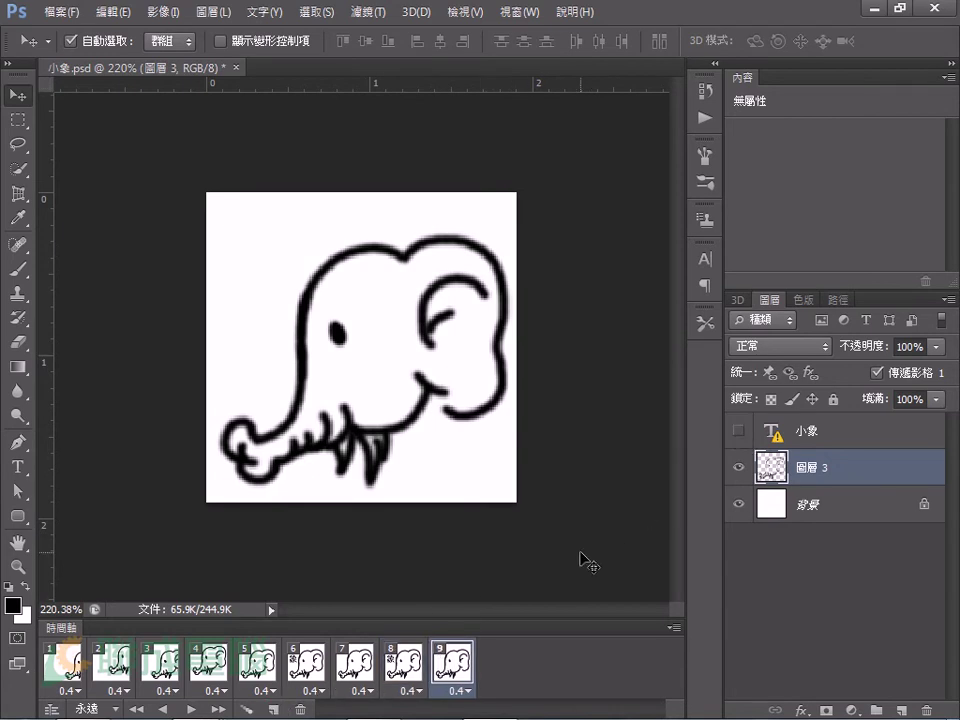
pyautogui.click(190, 709)
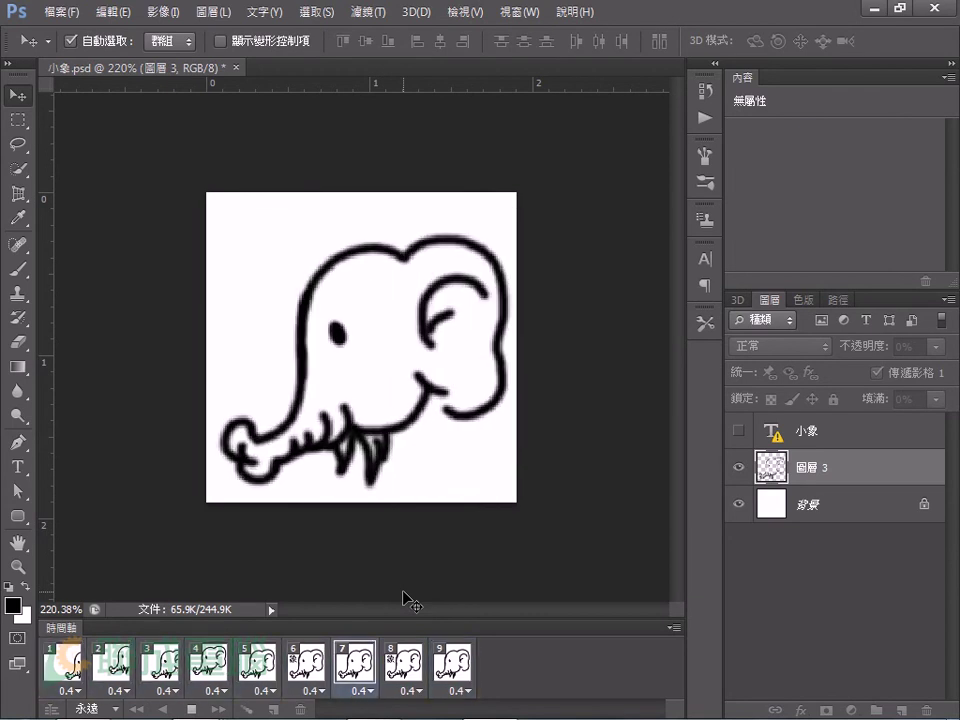
# Step: Add frame 10 and hide the 圖層 3 elephant, leaving only the white background
pyautogui.press('super')
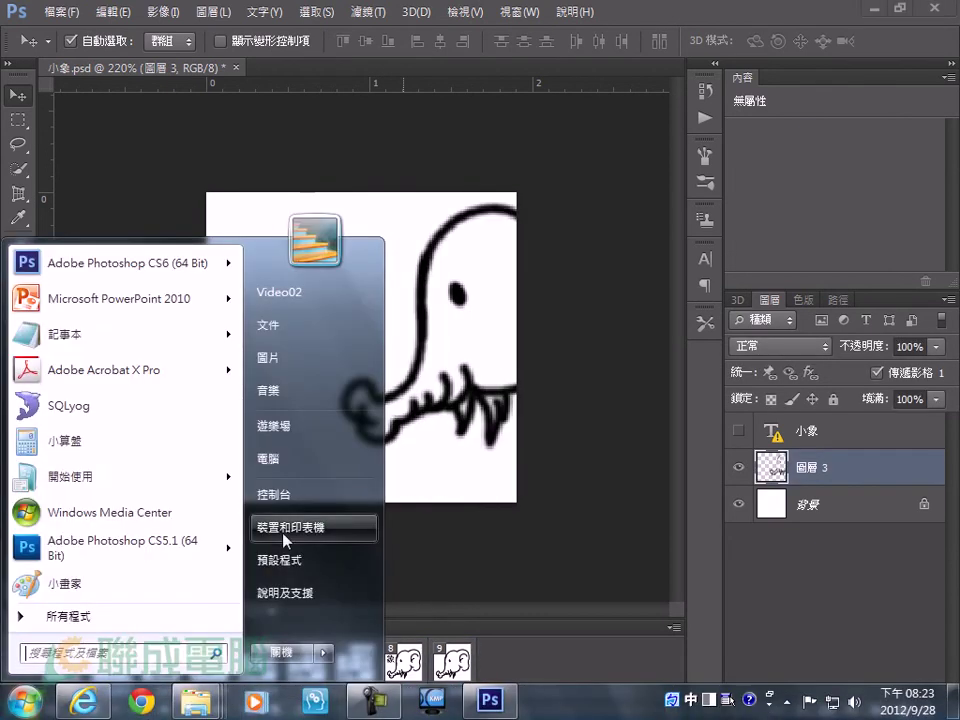
pyautogui.click(316, 698)
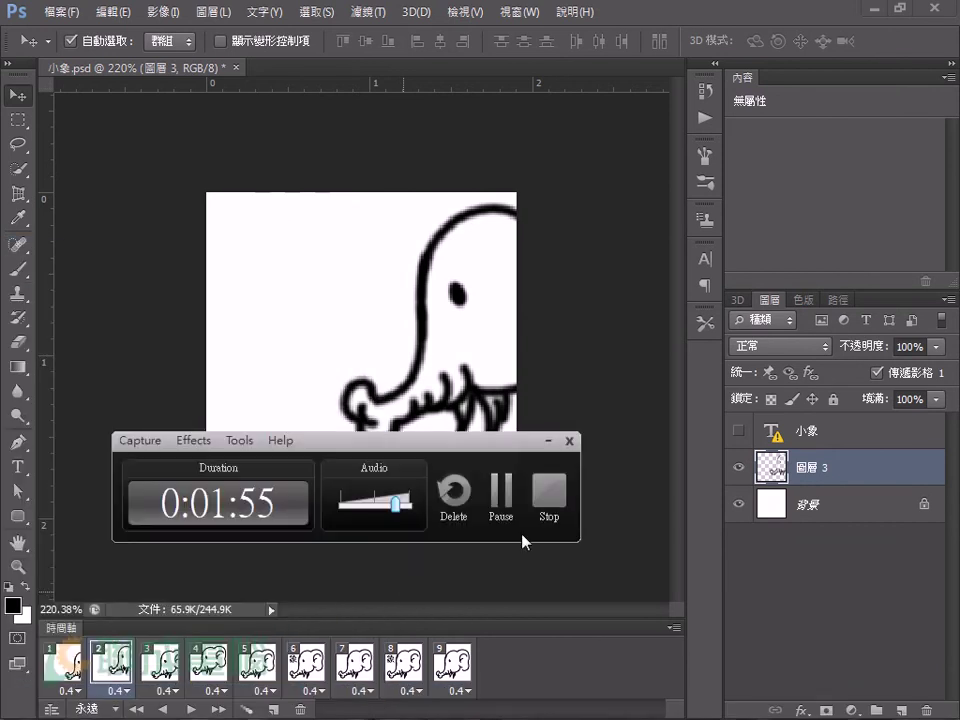
pyautogui.click(548, 510)
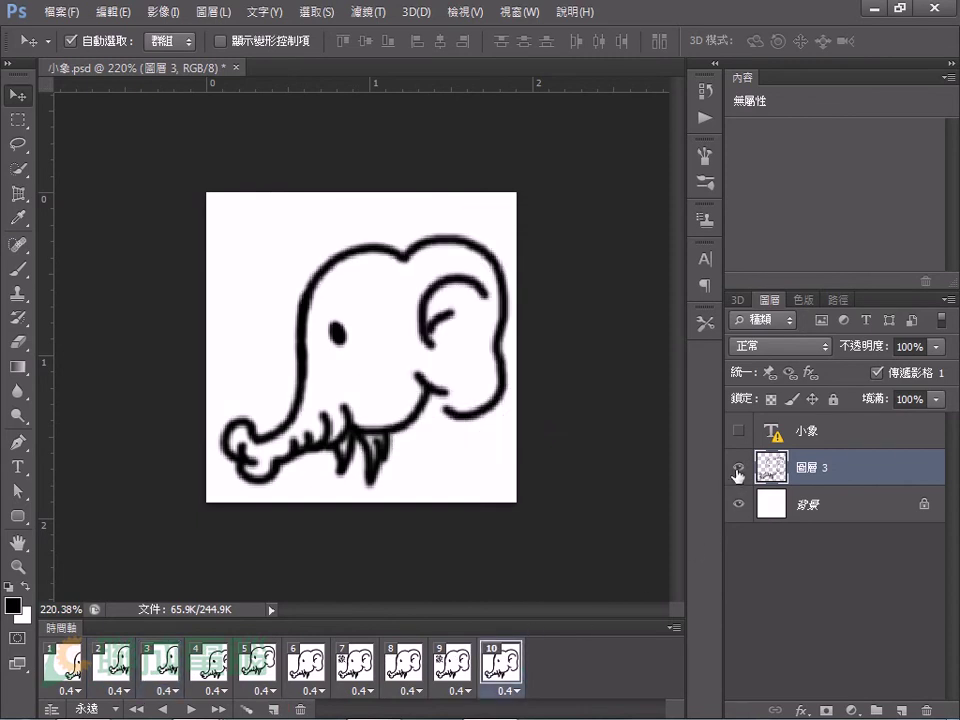
pyautogui.click(738, 468)
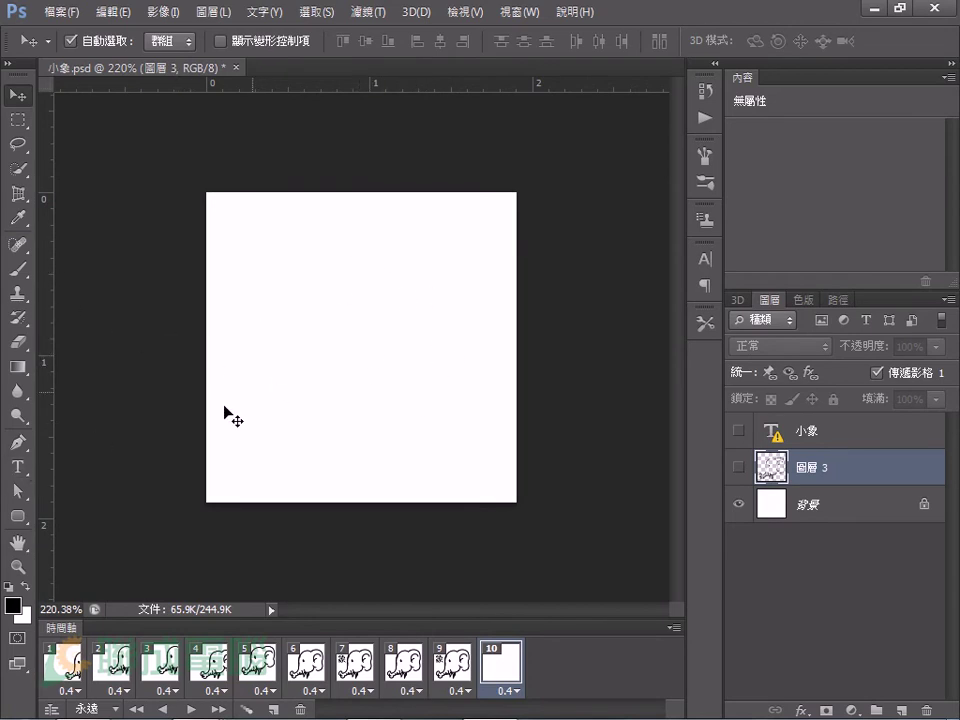
# Step: Type 我想你 on the blank canvas with the Horizontal Type tool and select it
pyautogui.click(28, 470)
pyautogui.click(298, 341)
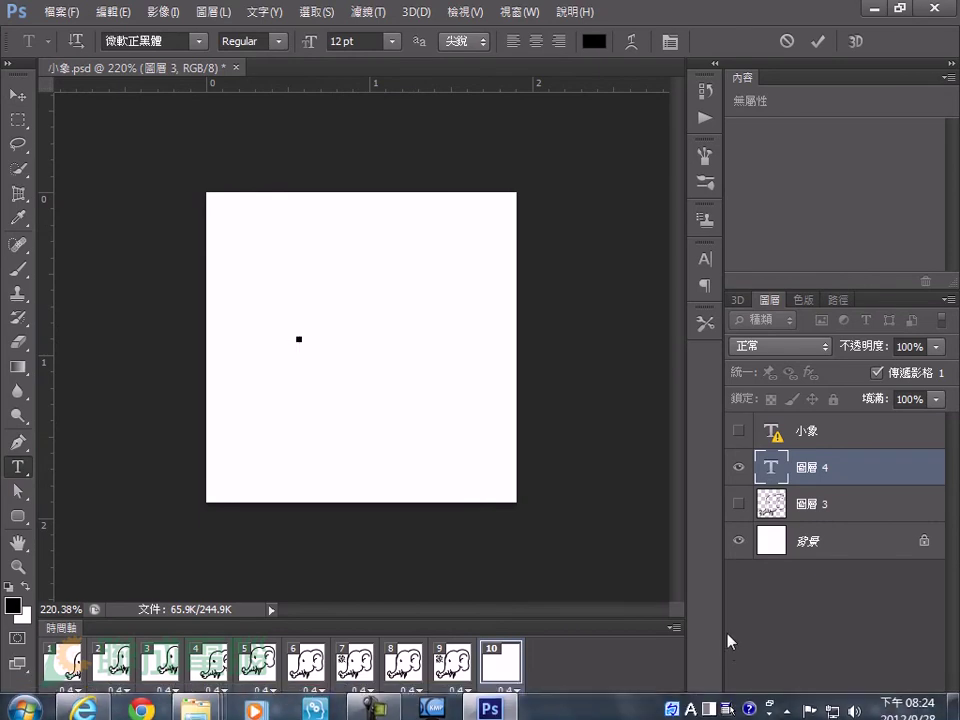
pyautogui.write('我')
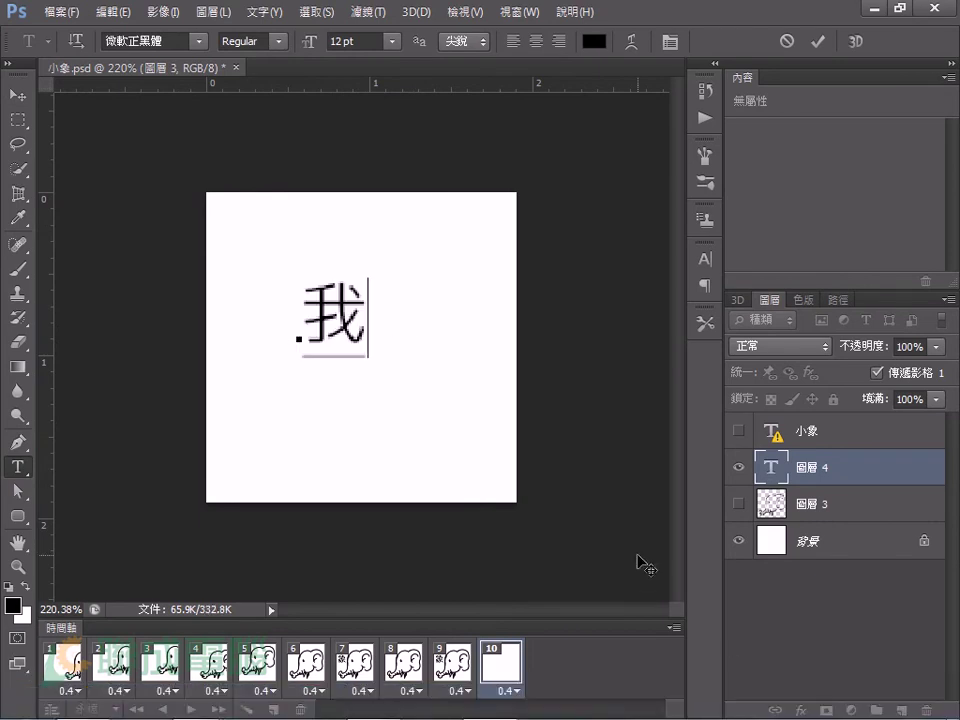
pyautogui.write('想')
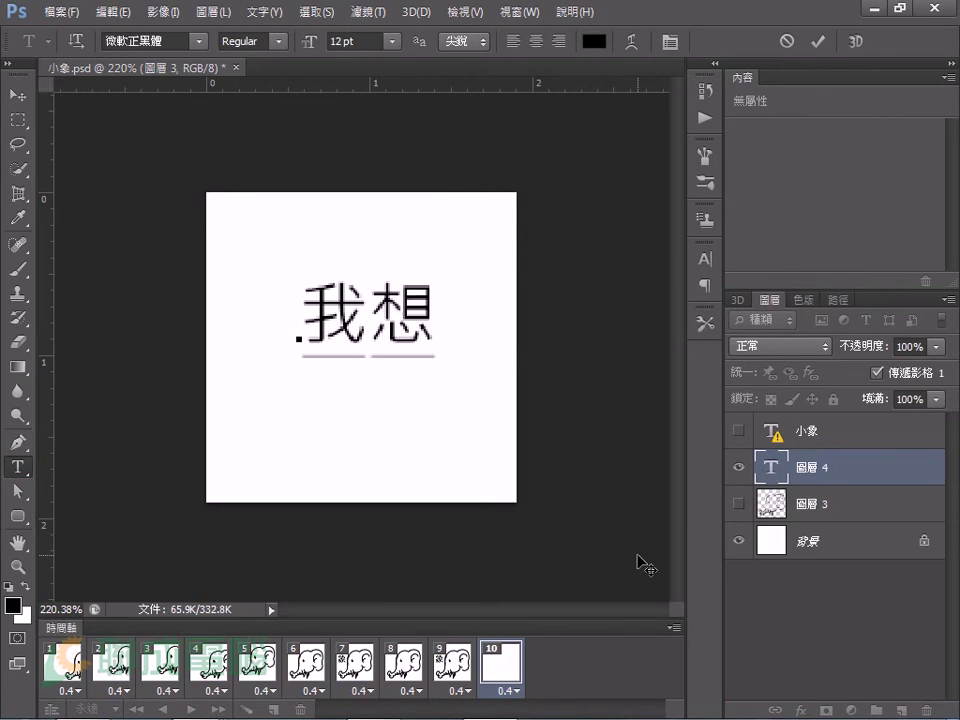
pyautogui.write('你')
pyautogui.press('Return')
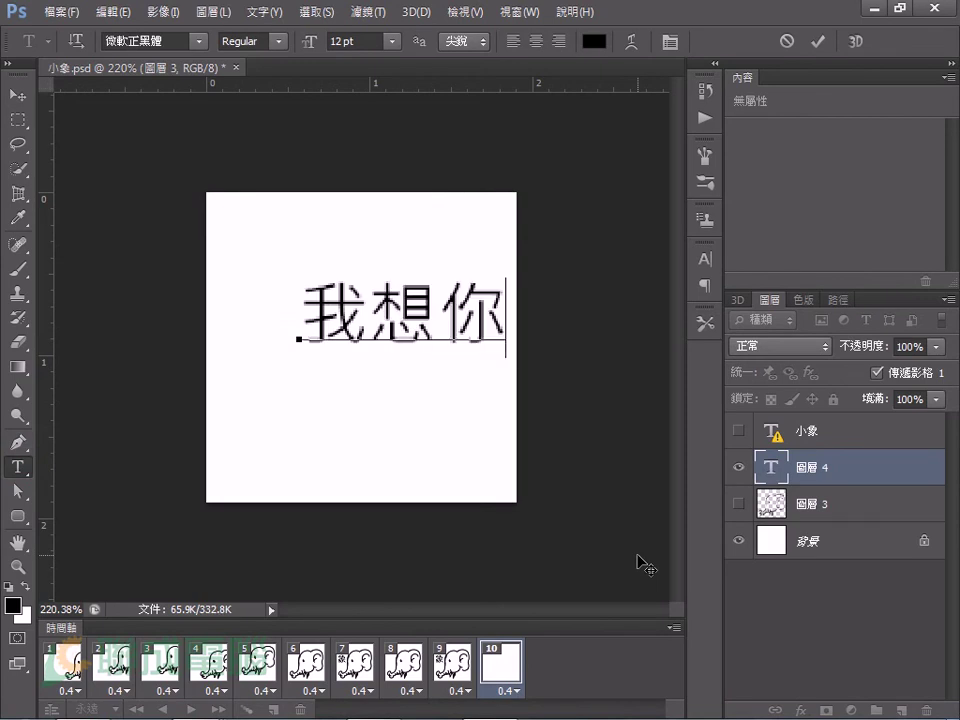
pyautogui.moveTo(300, 315); pyautogui.dragTo(506, 318)
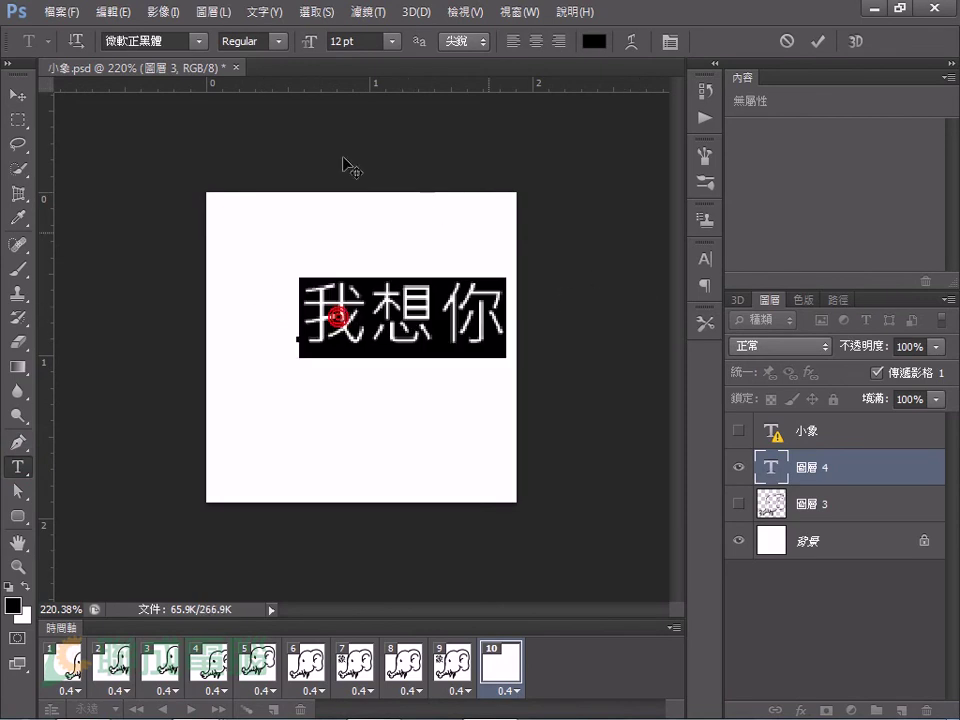
# Step: Set 我想你 to a heavier Adobe Chinese font at 48 pt and centre 我 on the canvas
pyautogui.click(200, 41)
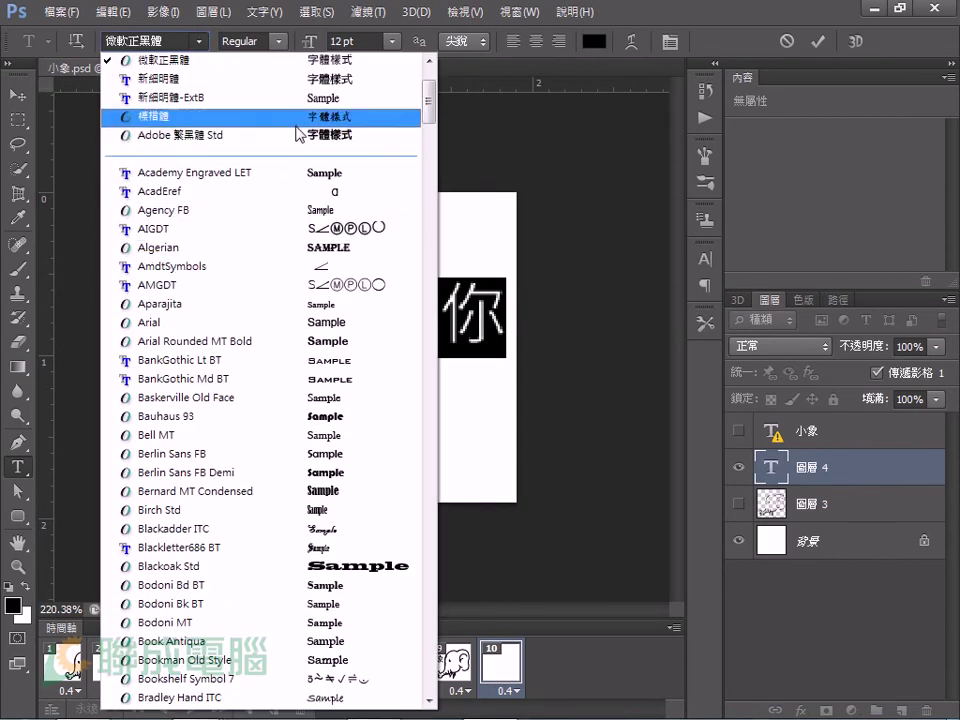
pyautogui.click(295, 121)
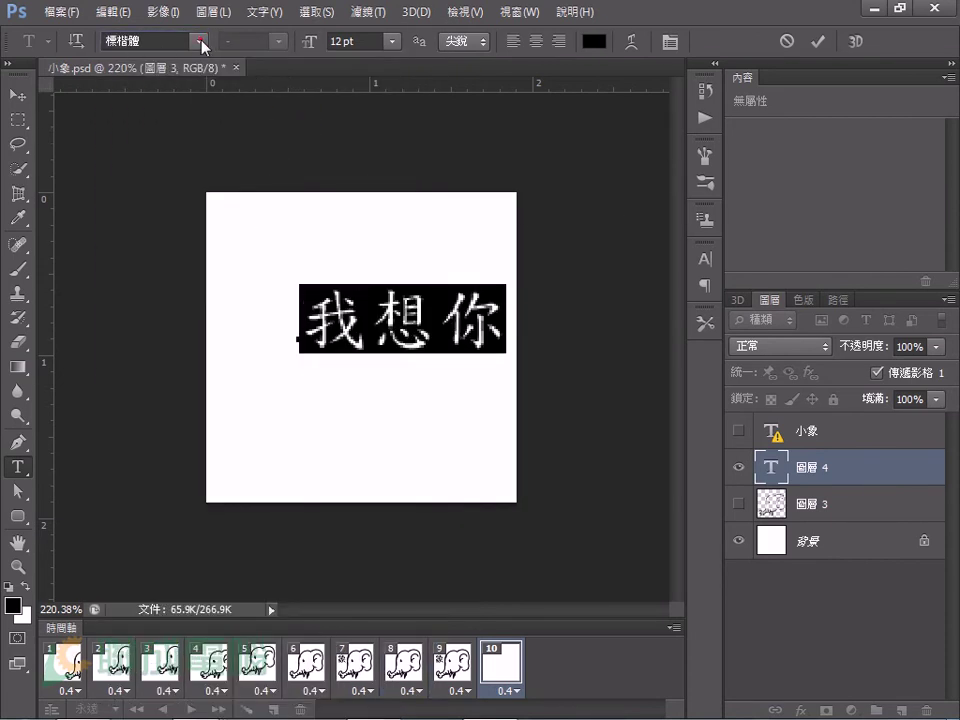
pyautogui.click(200, 41)
pyautogui.click(340, 80)
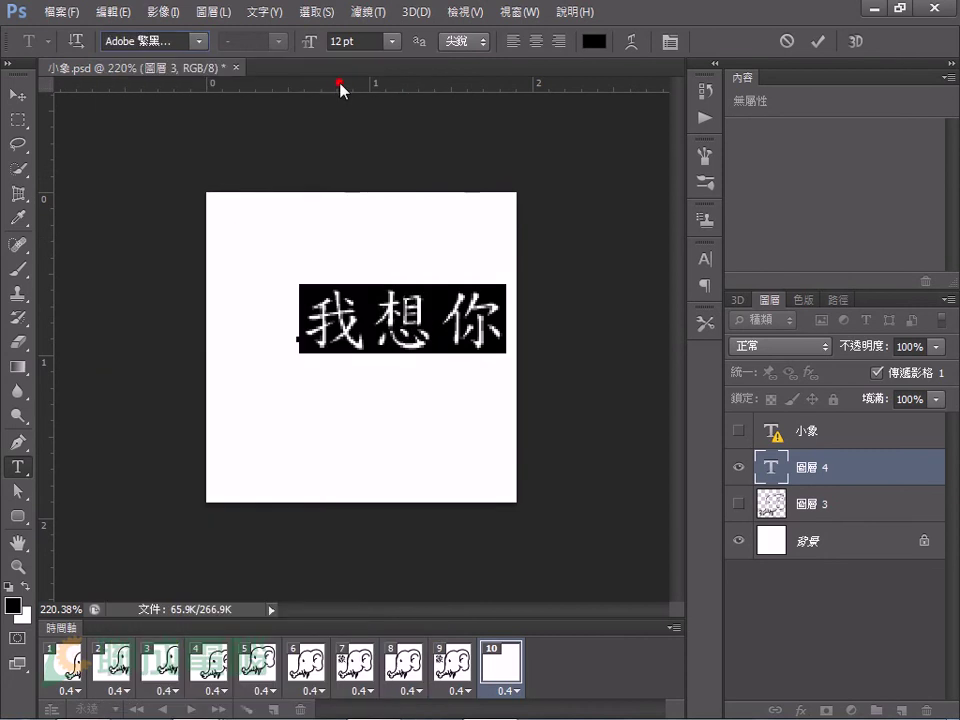
pyautogui.click(395, 42)
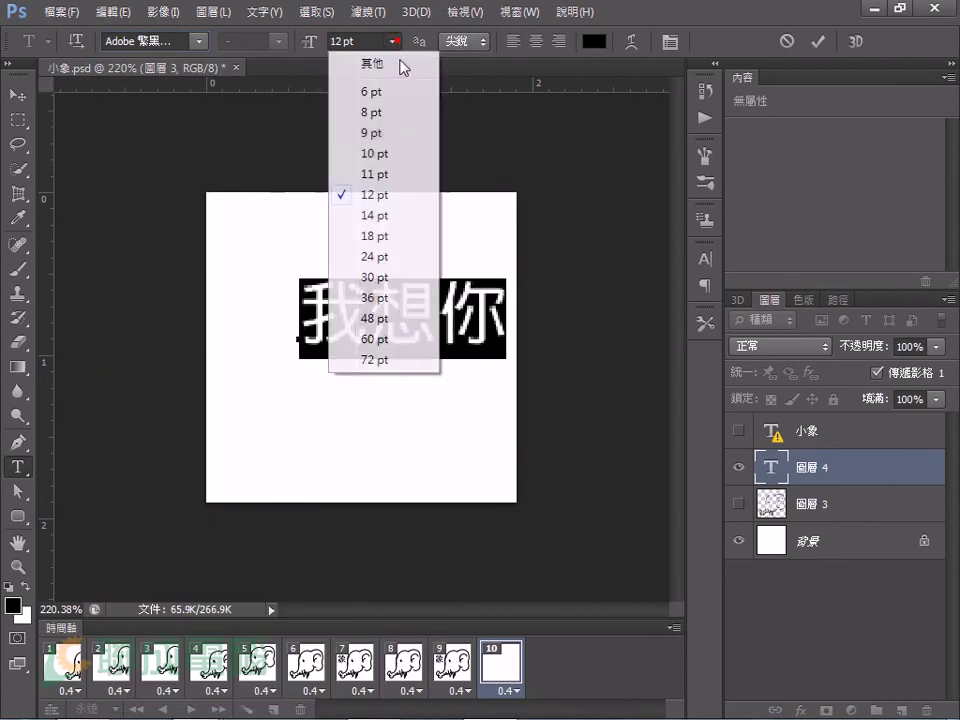
pyautogui.click(376, 316)
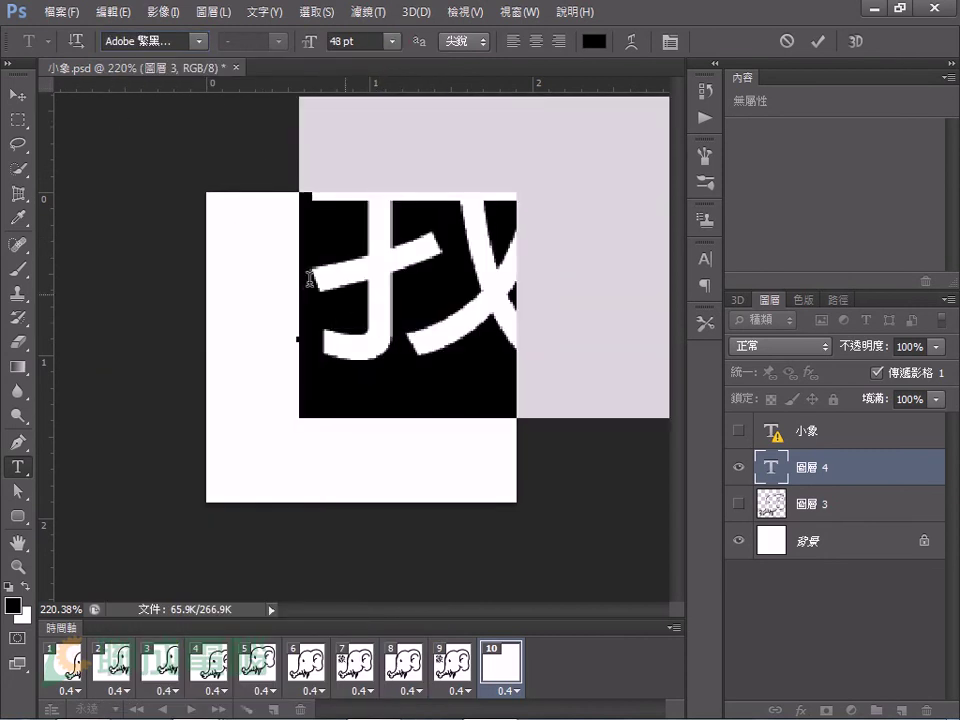
pyautogui.click(18, 94)
pyautogui.moveTo(378, 251); pyautogui.dragTo(306, 370)
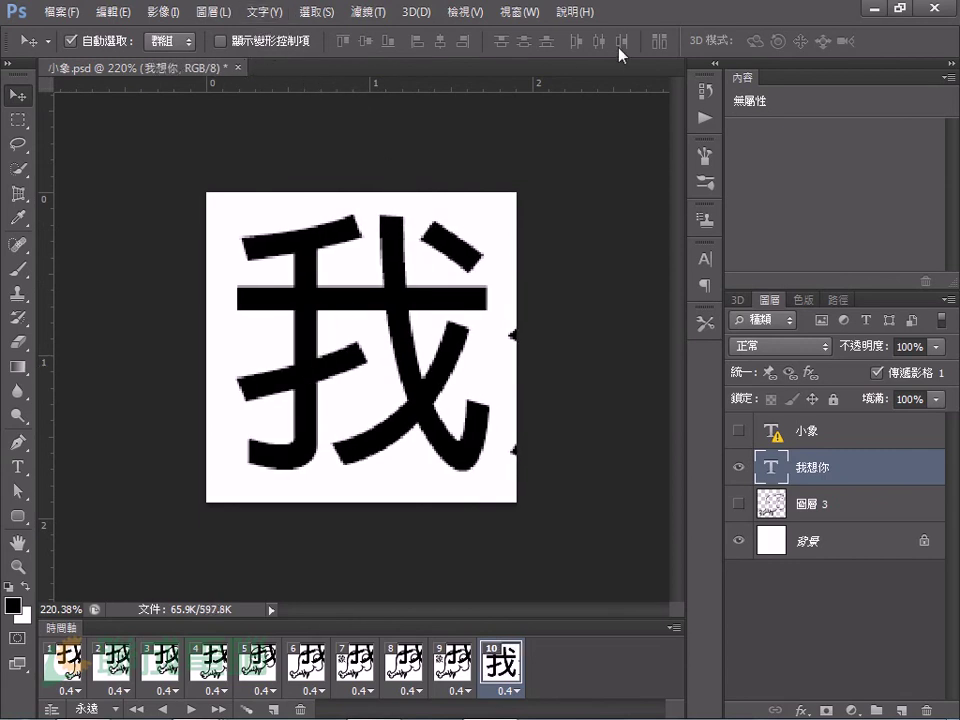
# Step: Set the text's tracking to 300 in the Character panel and re-centre 我
pyautogui.click(18, 466)
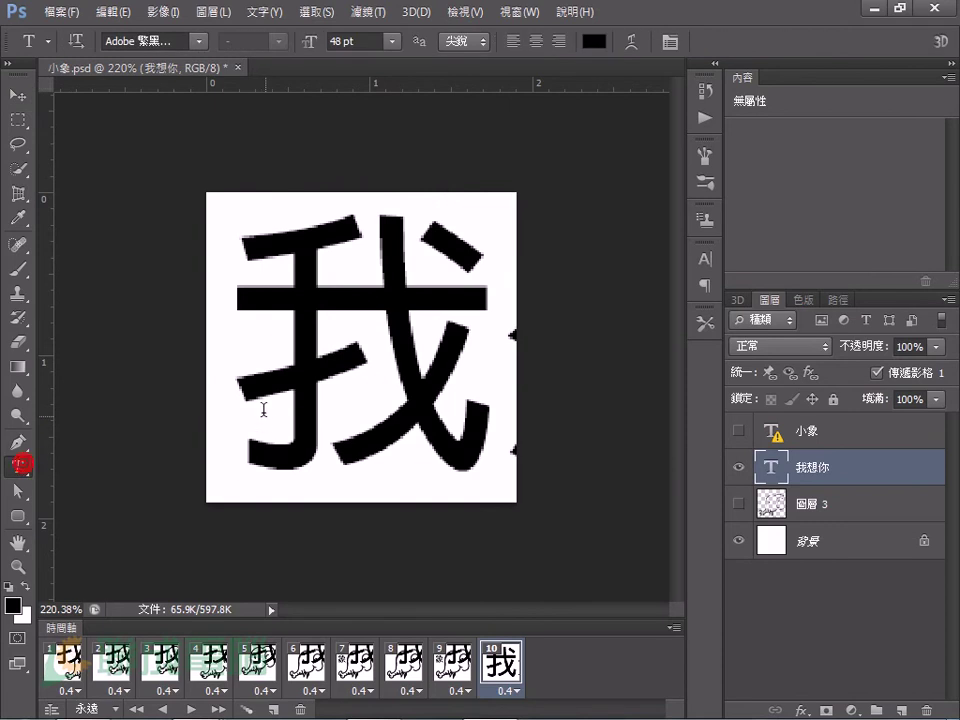
pyautogui.doubleClick(261, 407)
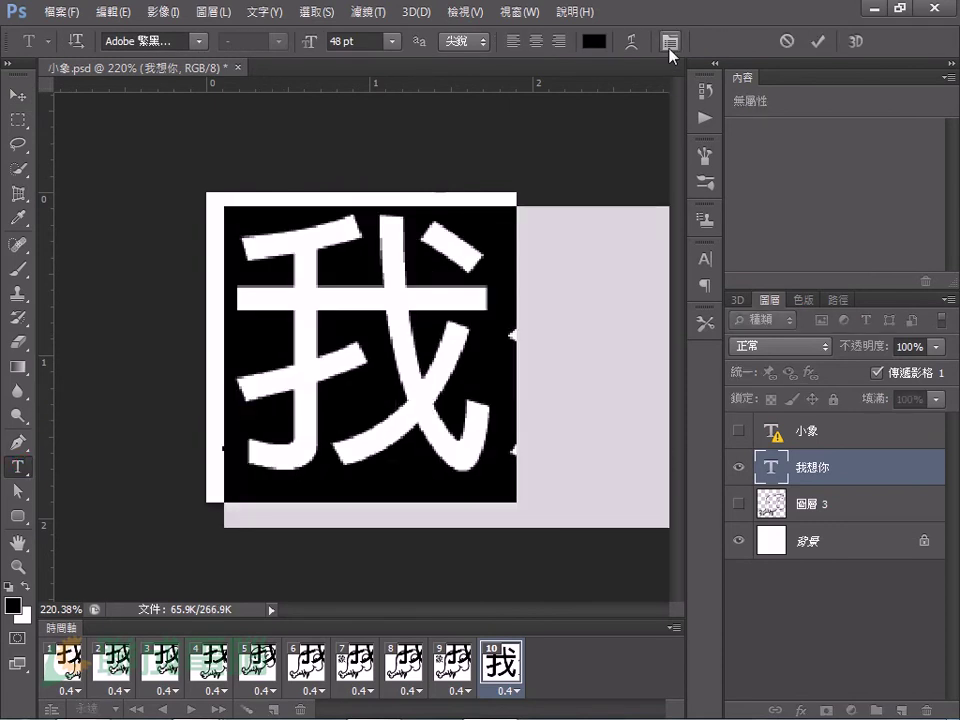
pyautogui.click(669, 44)
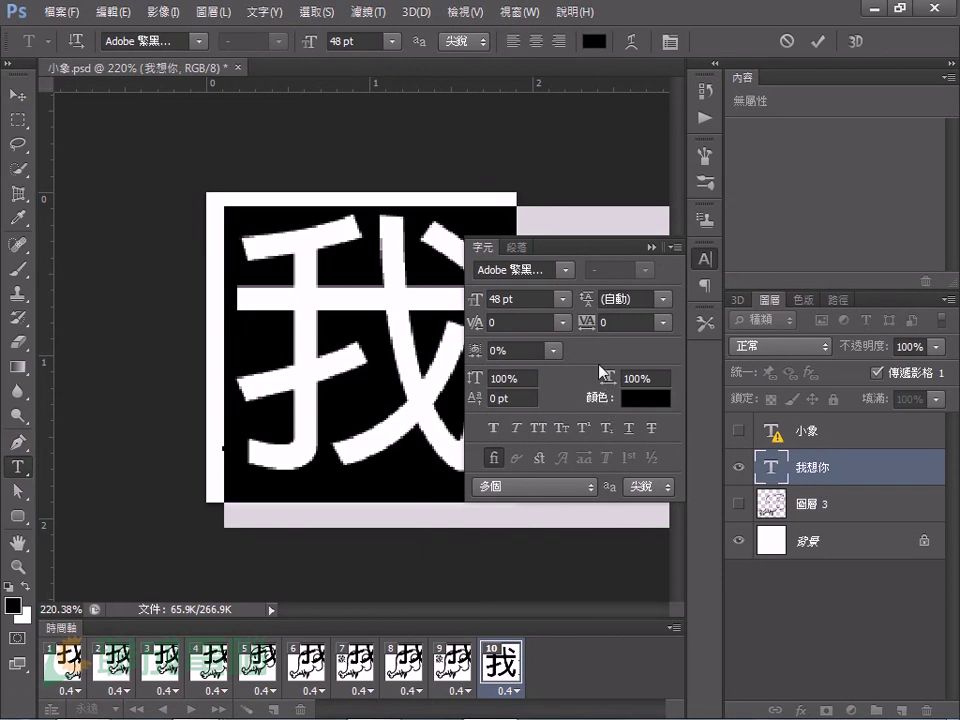
pyautogui.click(583, 323)
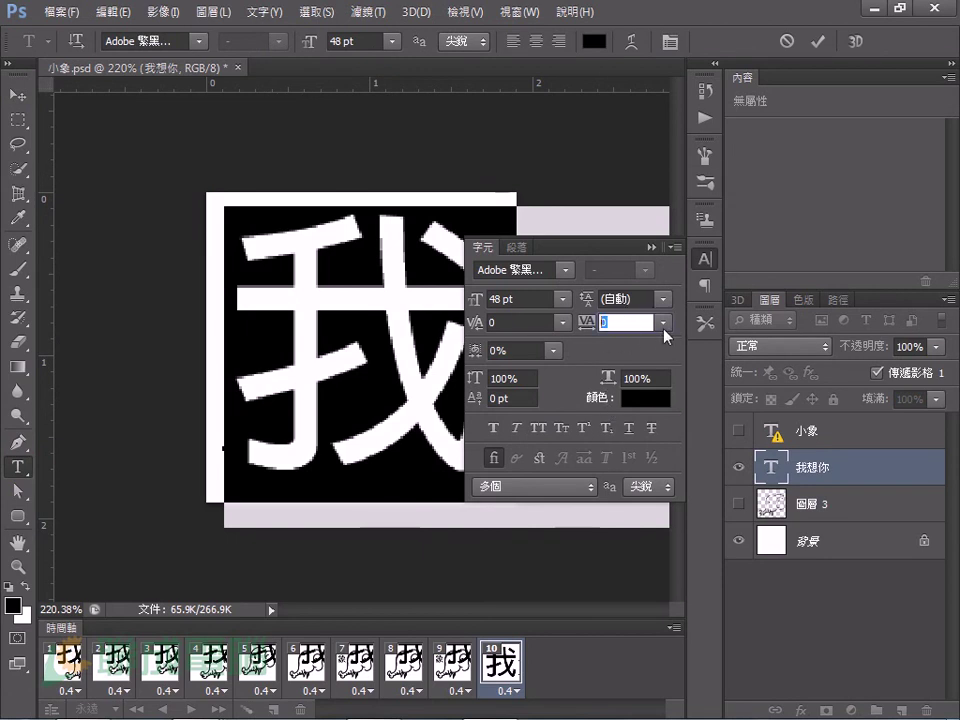
pyautogui.write('300')
pyautogui.press('Return')
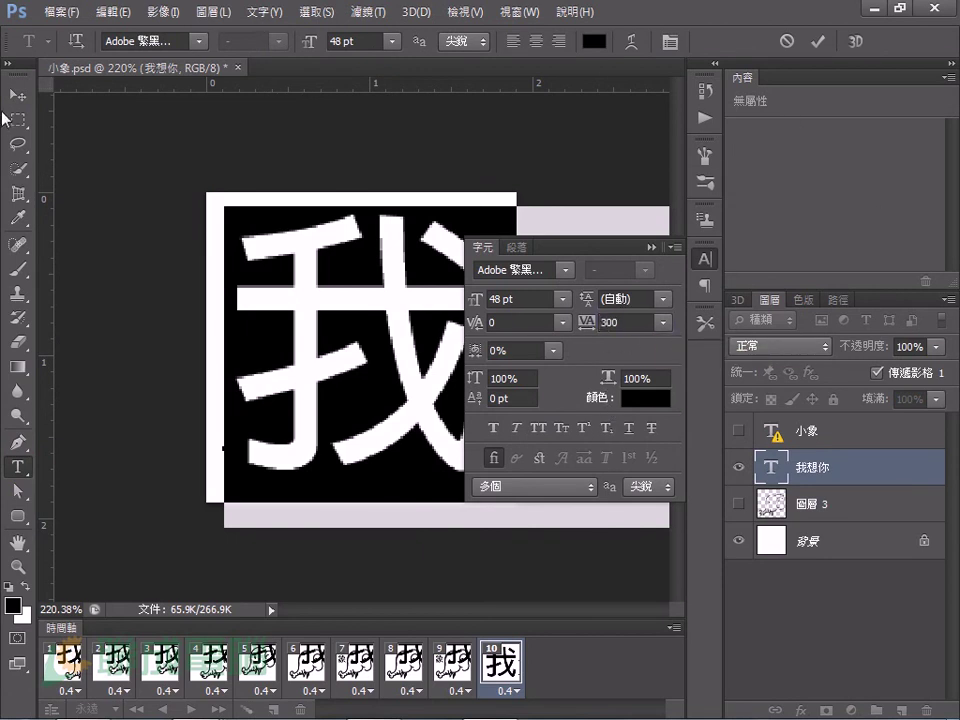
pyautogui.click(18, 94)
pyautogui.click(110, 148)
pyautogui.click(650, 247)
pyautogui.moveTo(456, 313); pyautogui.dragTo(455, 311)
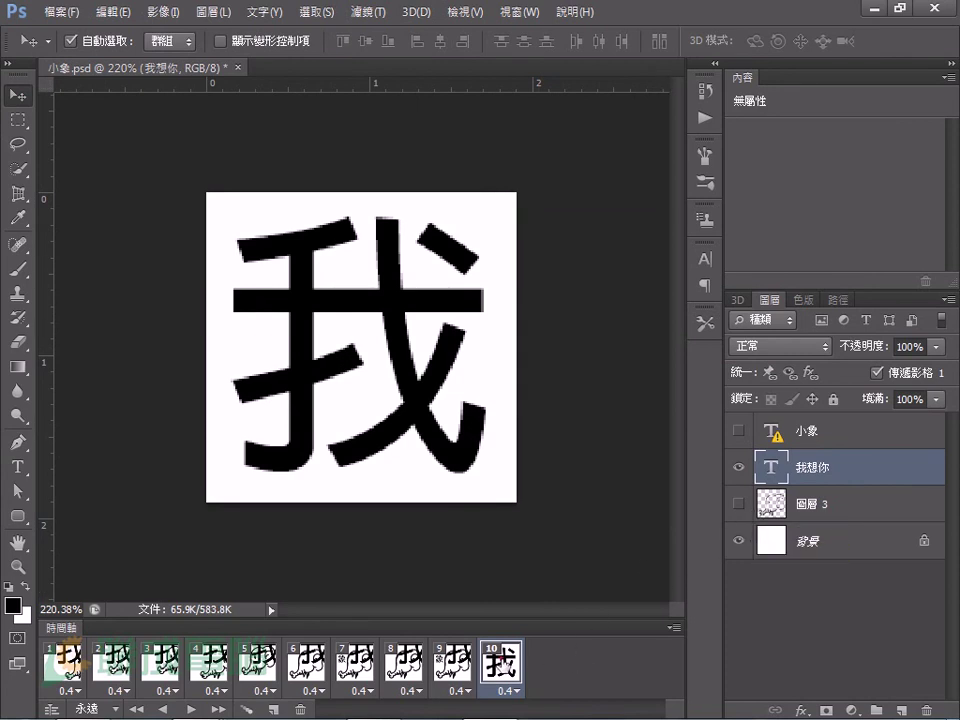
# Step: Select frames 1–9 and hide the 我想你 text layer in them
pyautogui.click(452, 665)
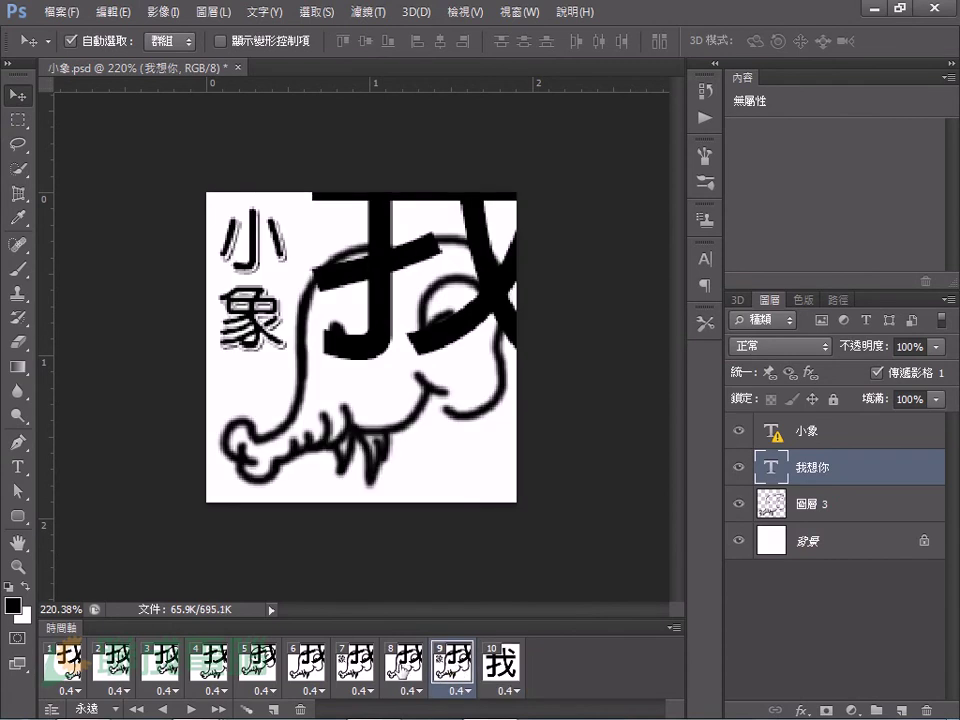
pyautogui.click(403, 665)
pyautogui.click(343, 668)
pyautogui.click(303, 665)
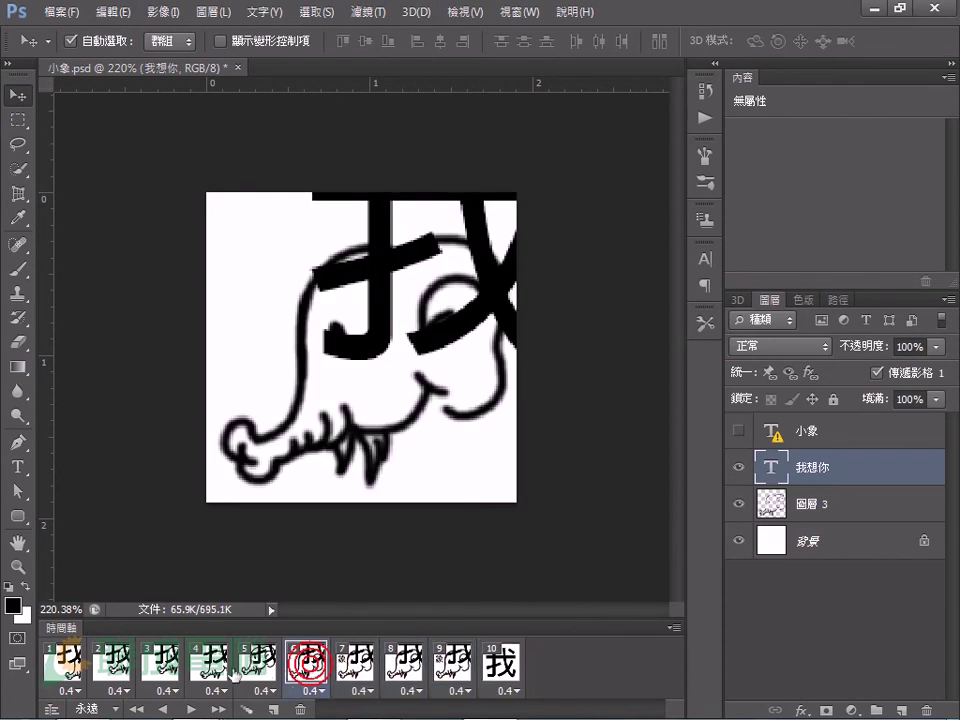
pyautogui.click(738, 467)
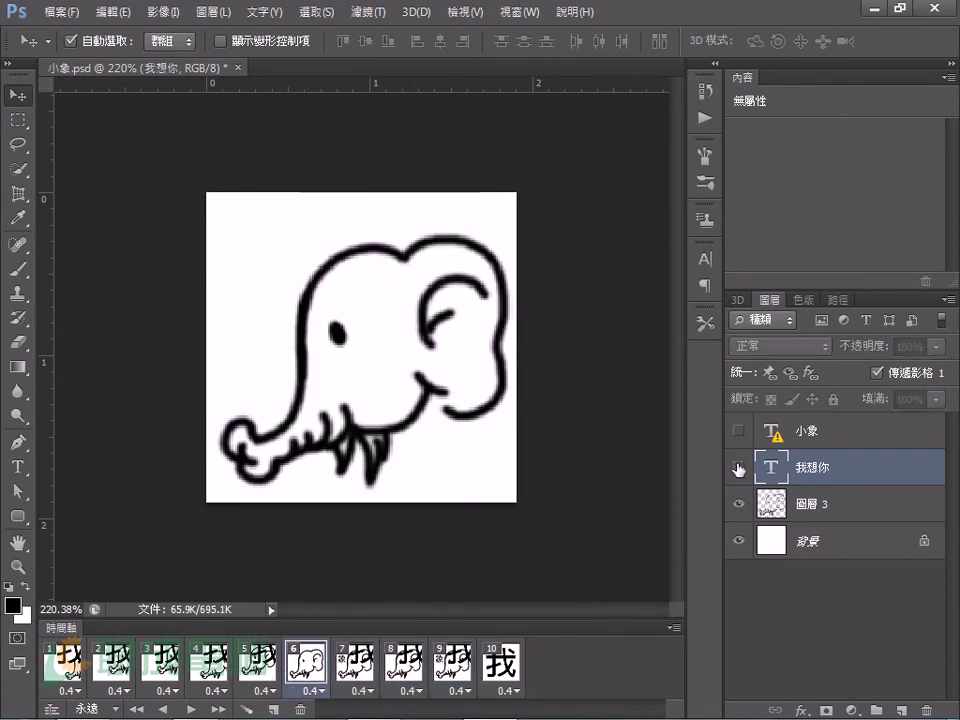
pyautogui.click(455, 665)
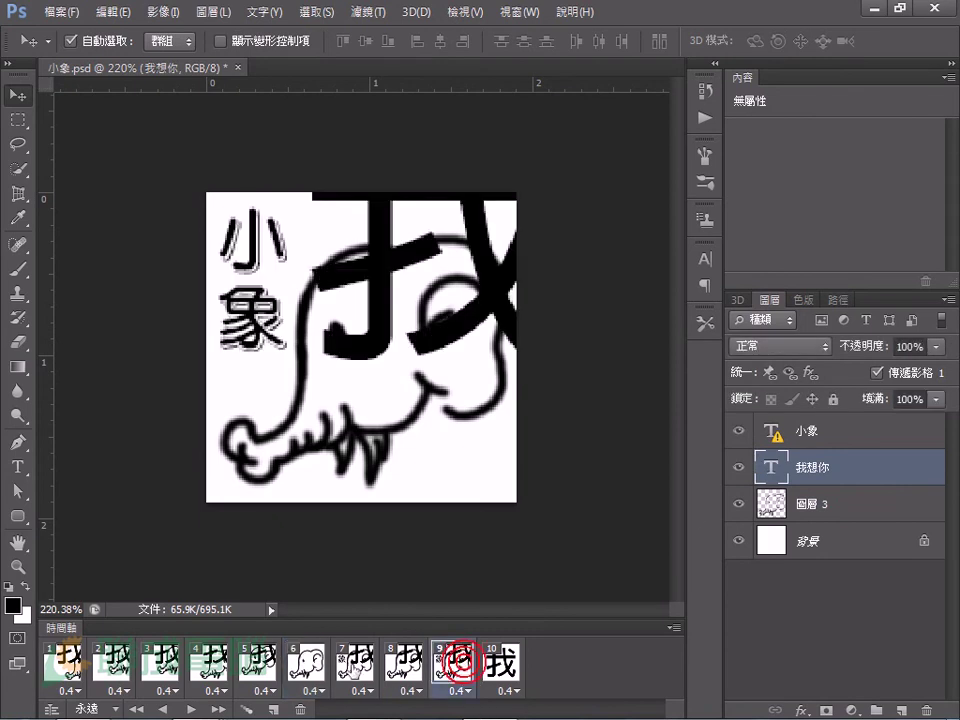
pyautogui.keyDown('shift'); pyautogui.click(70, 665); pyautogui.keyUp('shift')
pyautogui.click(738, 467)
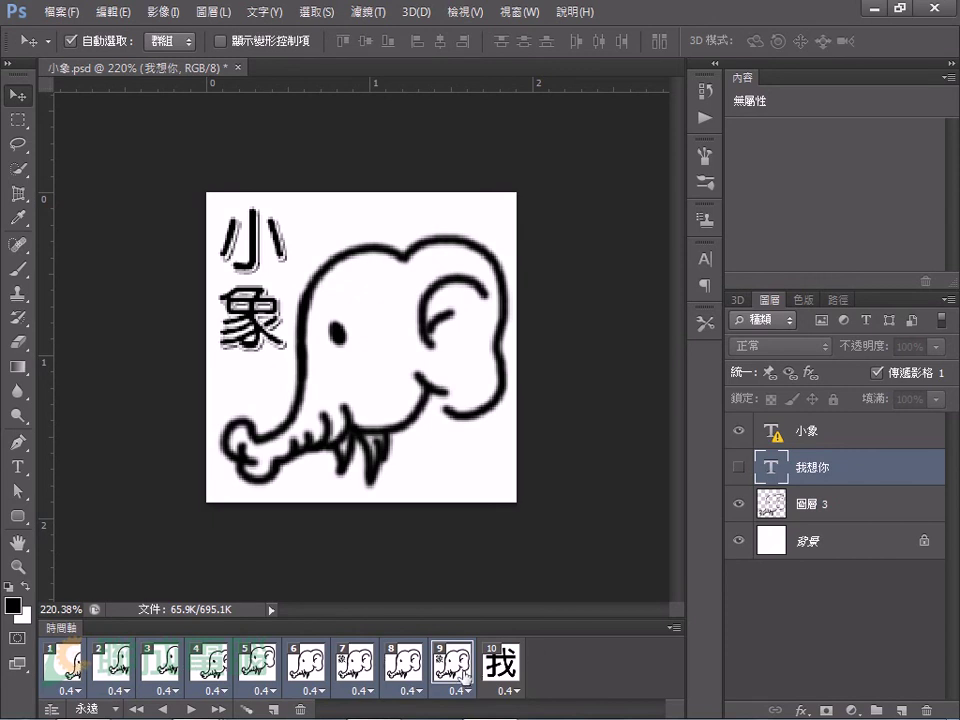
# Step: Check frames 10 back to 5, then return to frame 10 and nudge 我 slightly
pyautogui.click(505, 665)
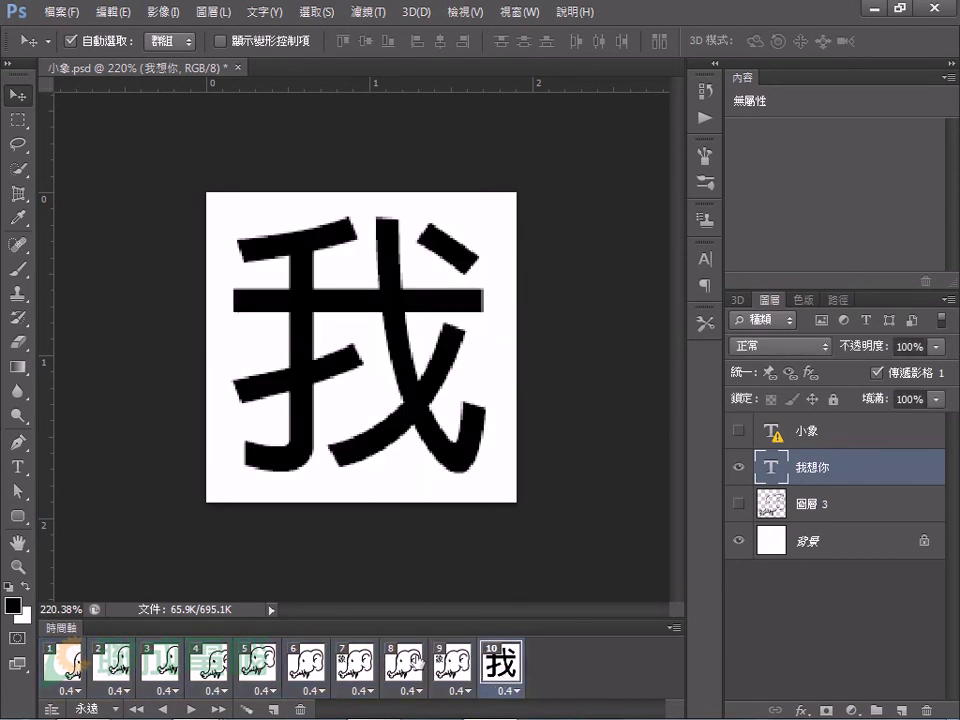
pyautogui.click(455, 663)
pyautogui.click(405, 663)
pyautogui.click(355, 663)
pyautogui.click(310, 663)
pyautogui.click(258, 665)
pyautogui.click(497, 665)
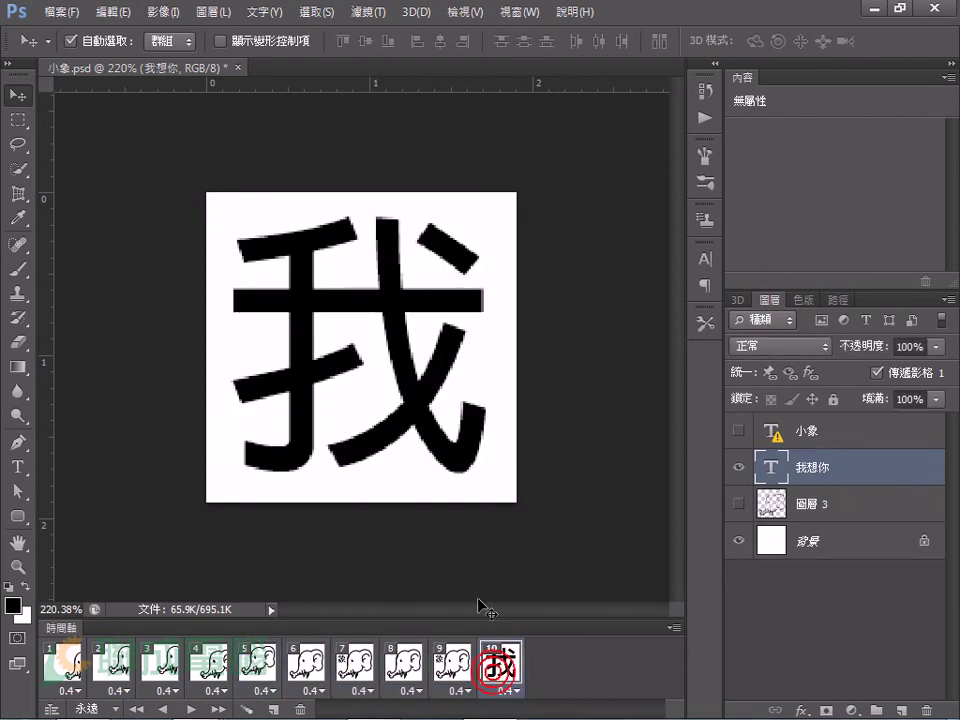
pyautogui.moveTo(471, 480); pyautogui.dragTo(471, 468)
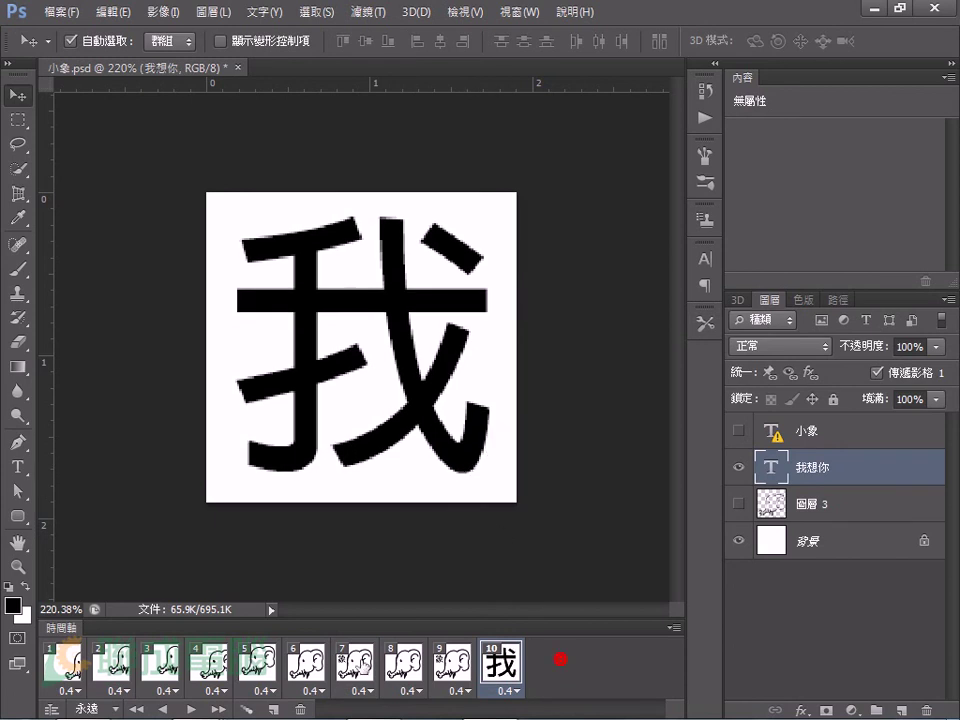
# Step: Add frame 11 with the text shifted to show 想, then frame 12 with 你 centred
pyautogui.click(273, 707)
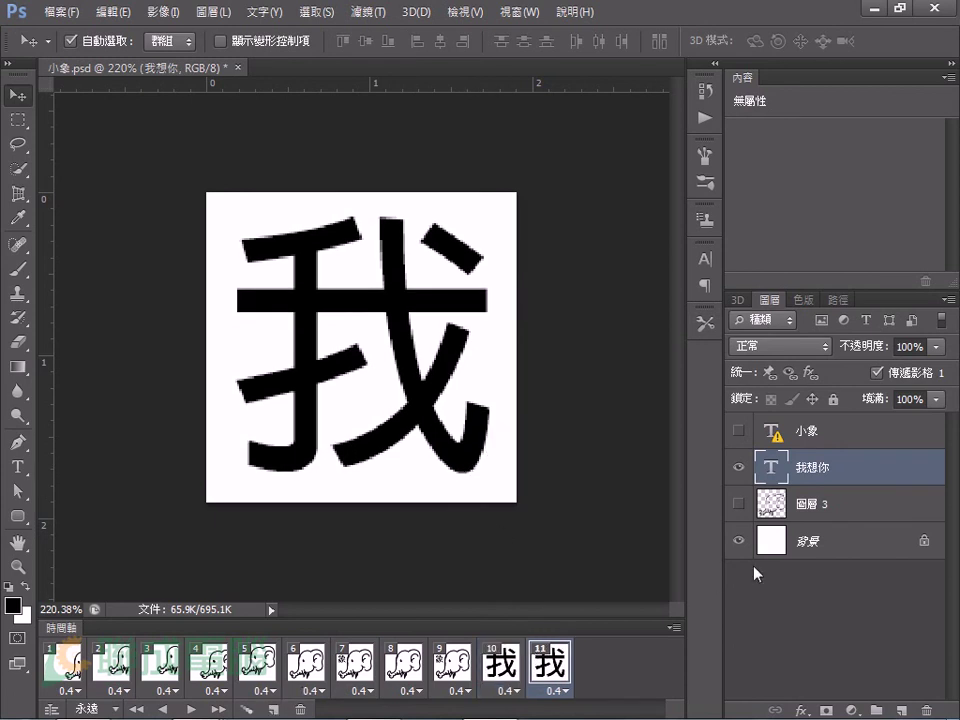
pyautogui.moveTo(455, 360); pyautogui.dragTo(90, 354)
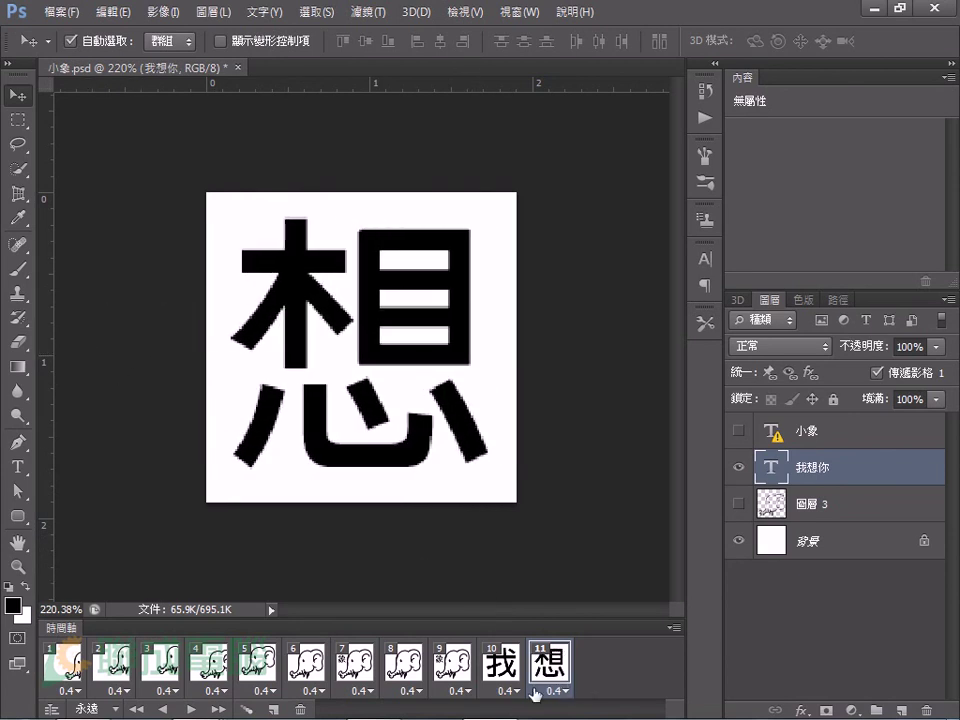
pyautogui.click(275, 708)
pyautogui.moveTo(483, 405)
pyautogui.mouseDown()
pyautogui.moveTo(377, 360)
pyautogui.moveTo(103, 364)
pyautogui.mouseUp()
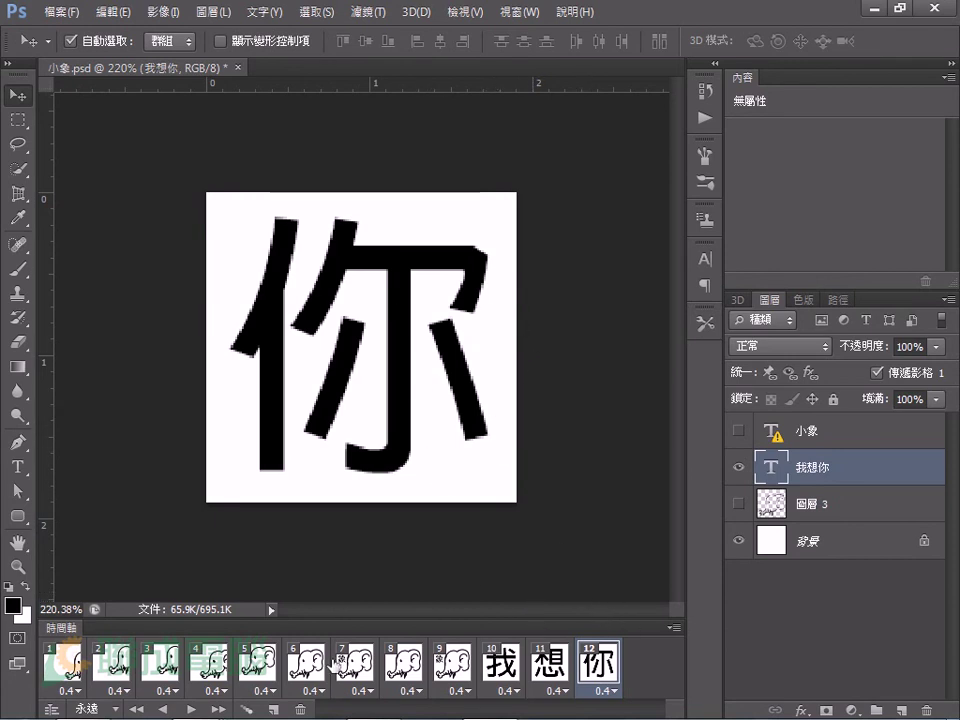
# Step: Add frame 13 and replace the 你 character in the text with !
pyautogui.click(272, 709)
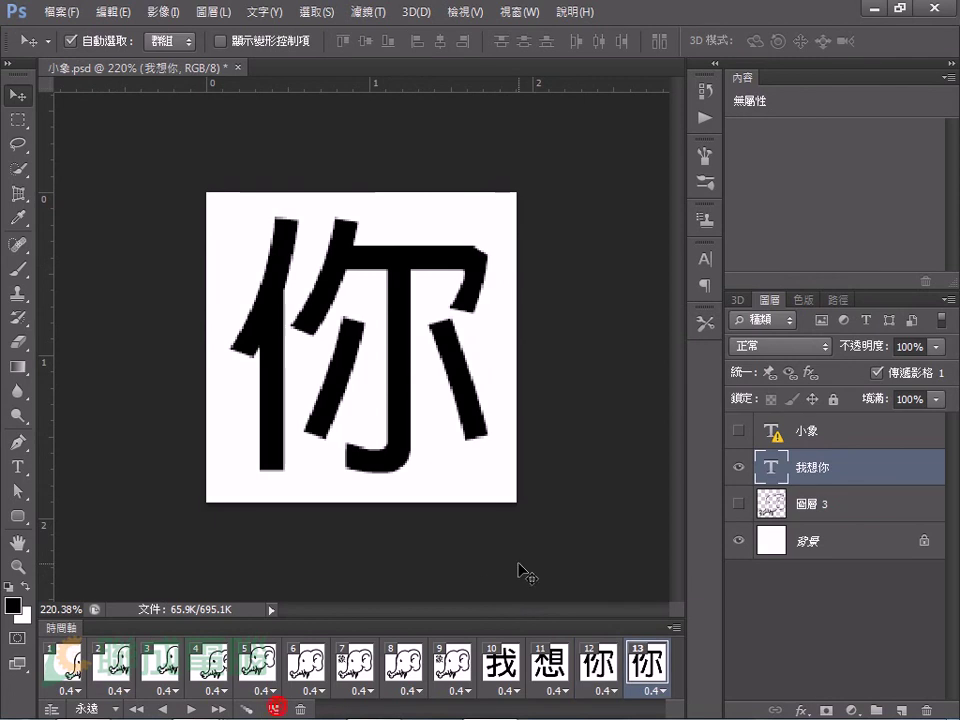
pyautogui.click(18, 466)
pyautogui.doubleClick(258, 372)
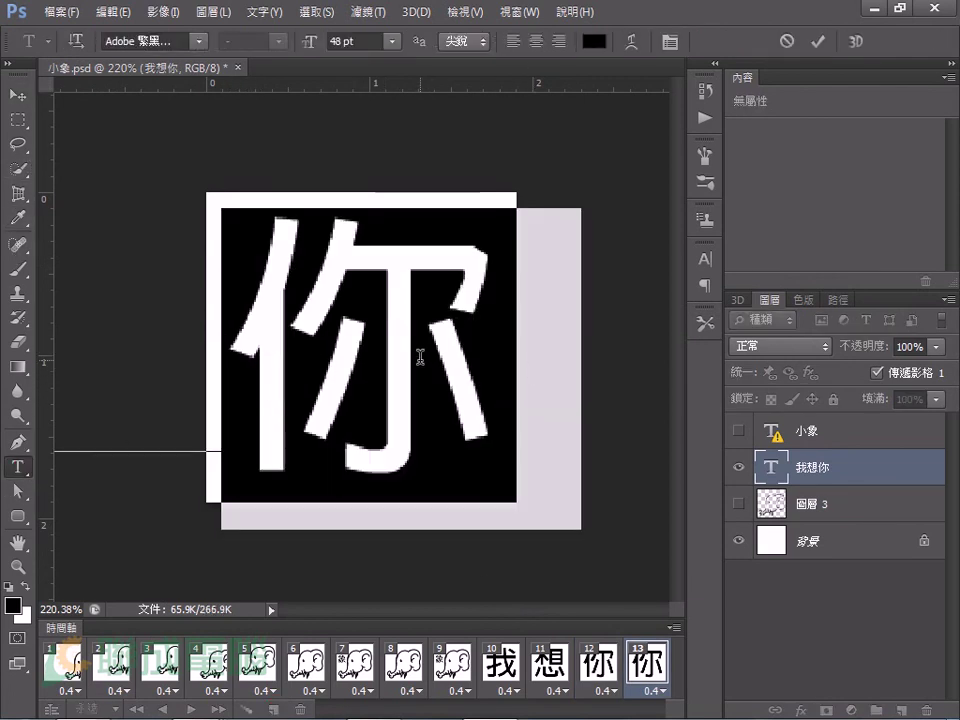
pyautogui.write('!')
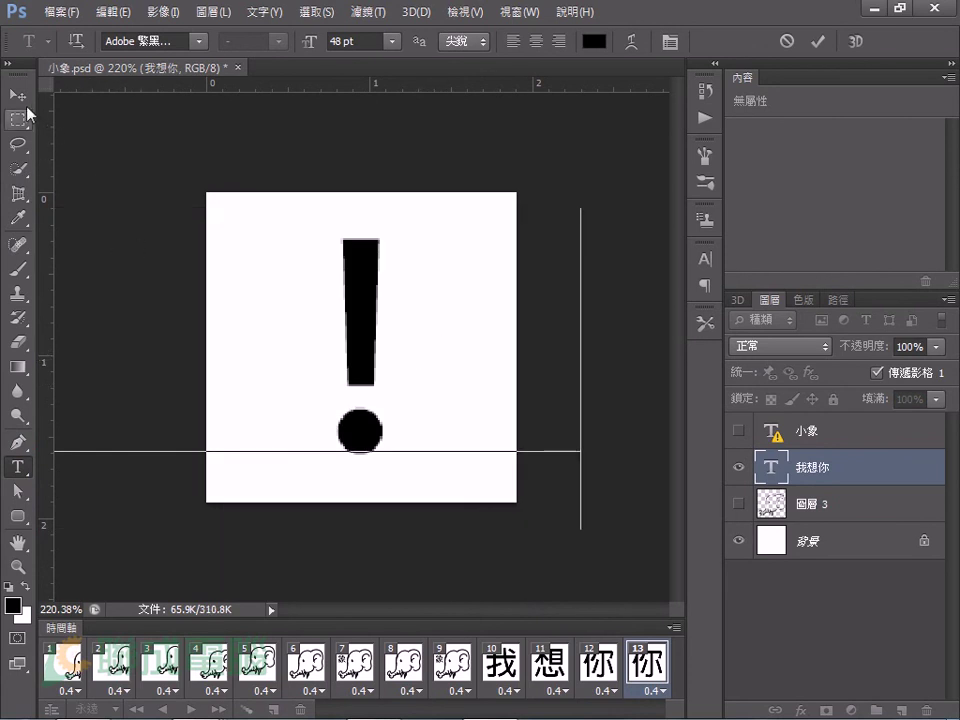
pyautogui.click(18, 94)
# Step: On frame 12, retype the text layer so it reads 你 again
pyautogui.click(596, 660)
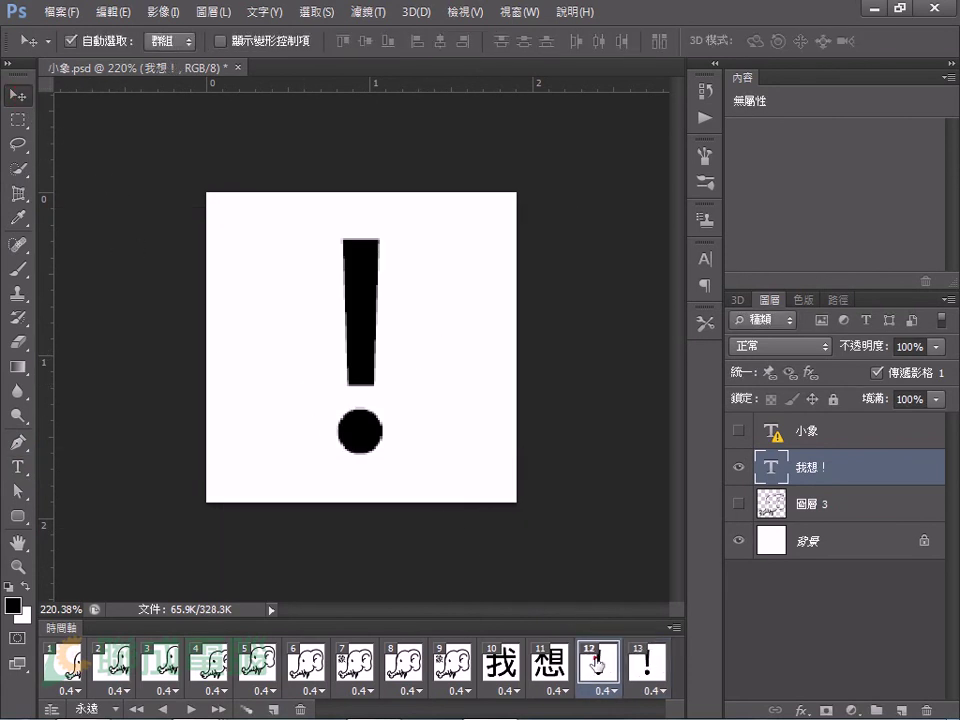
pyautogui.click(363, 365)
pyautogui.click(18, 467)
pyautogui.click(416, 377)
pyautogui.hotkey('ctrl', 'a')
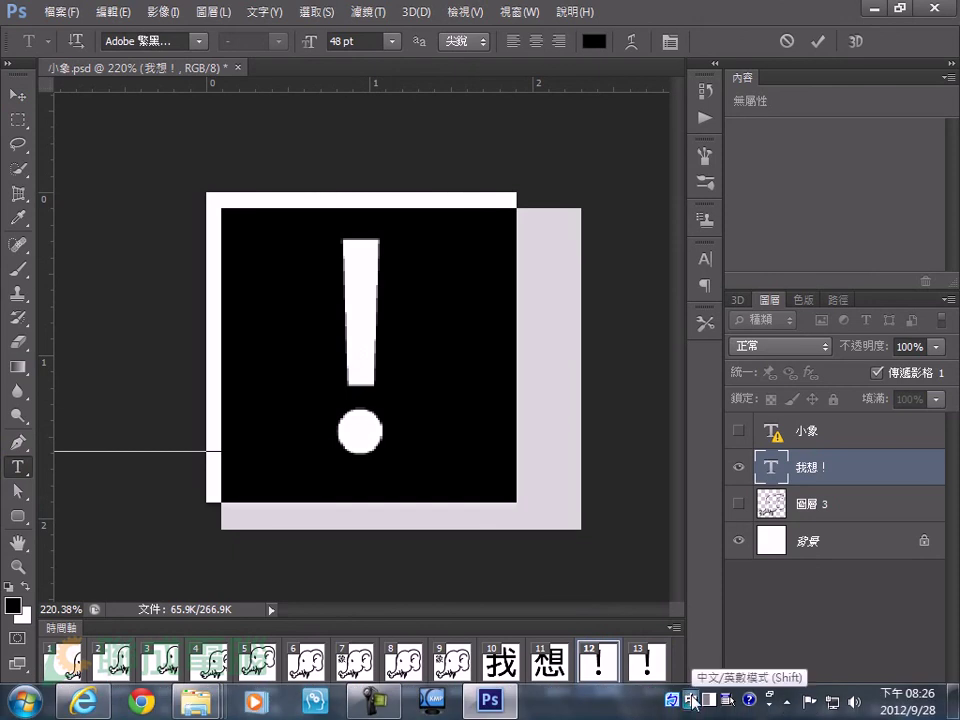
pyautogui.write('你')
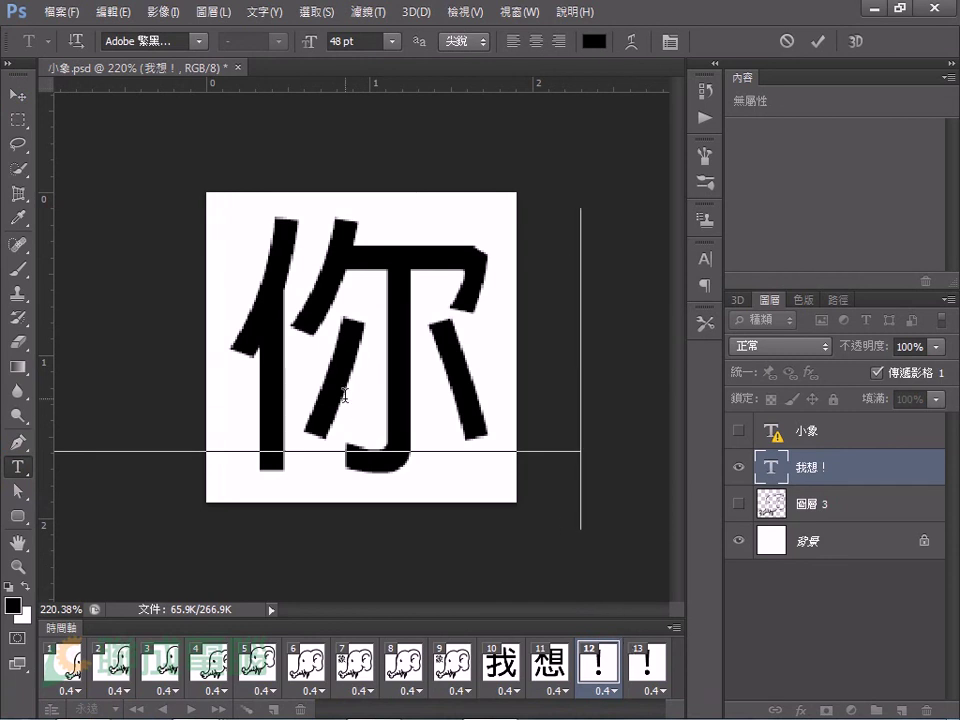
pyautogui.click(18, 94)
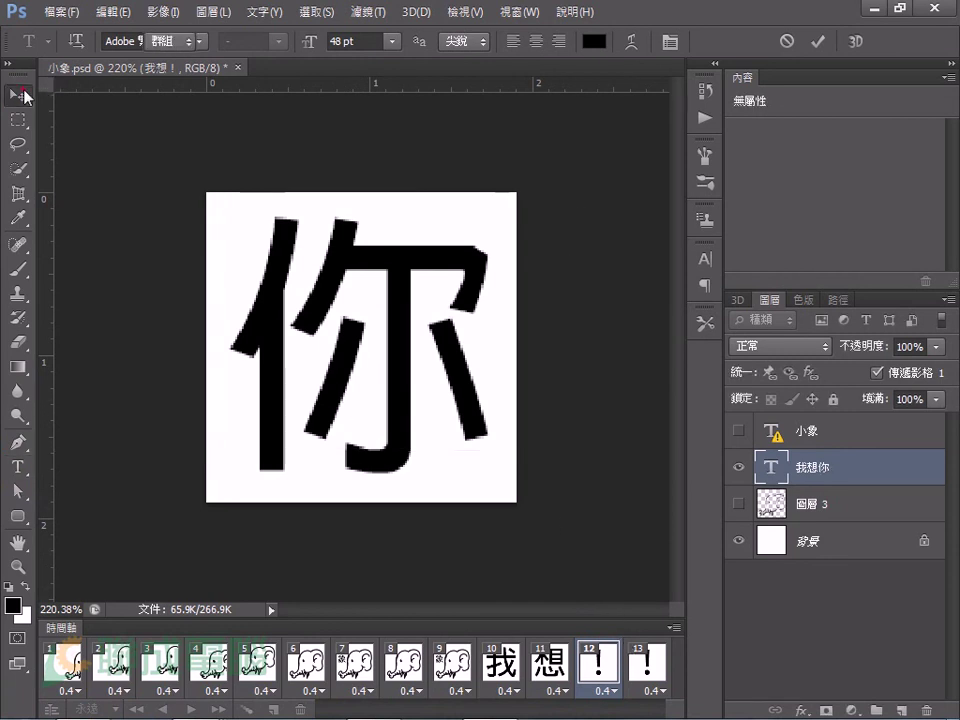
# Step: On frame 13, append ! after 你 and move the text so ! is centred
pyautogui.click(647, 654)
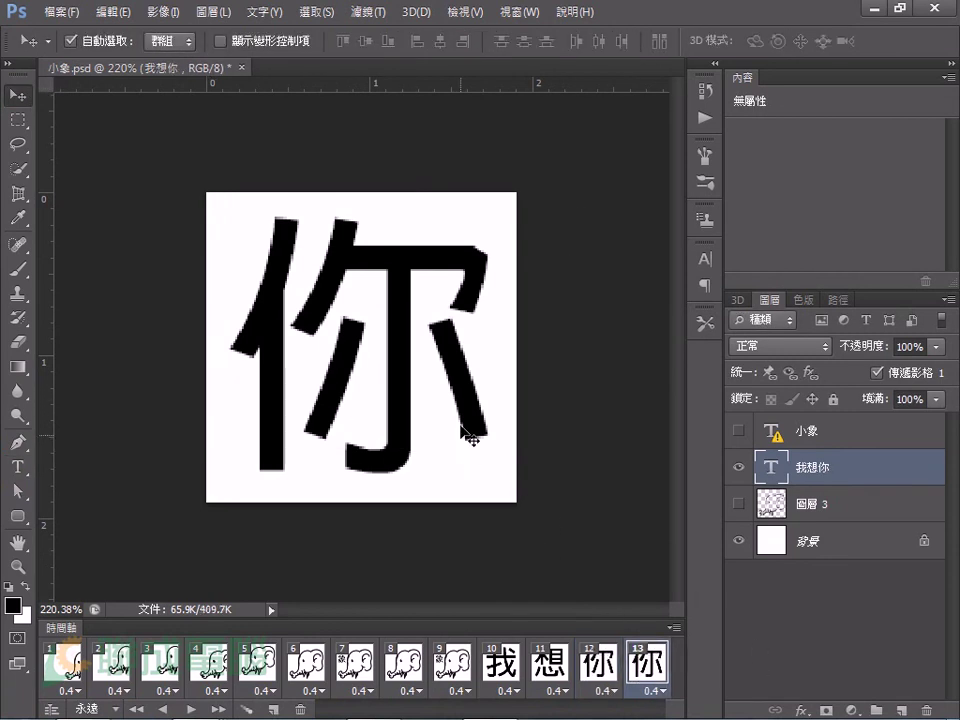
pyautogui.moveTo(458, 396); pyautogui.dragTo(216, 395)
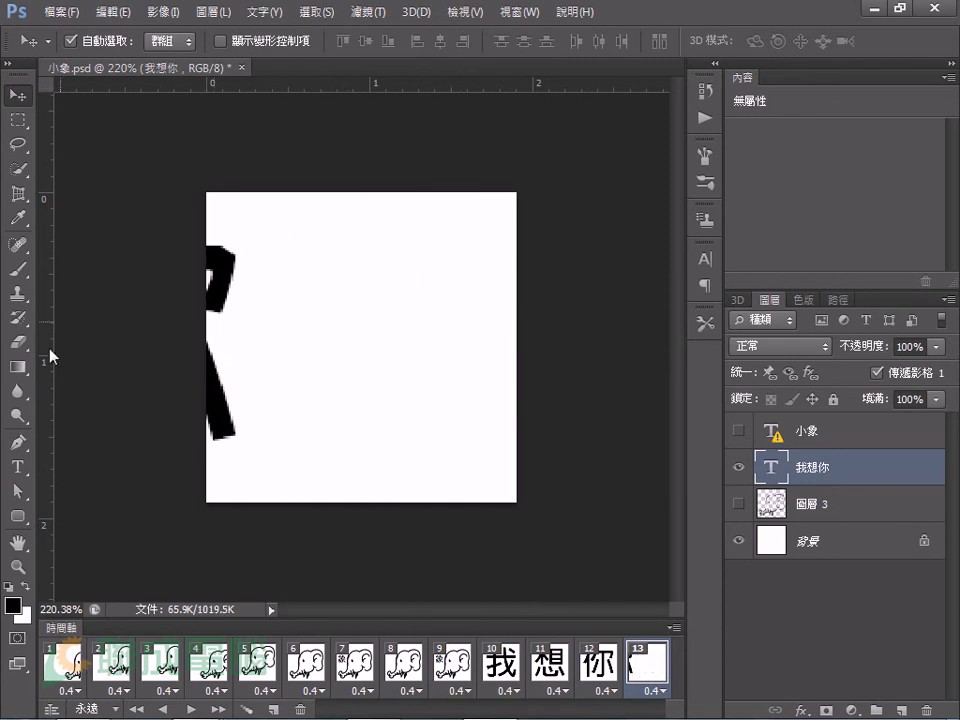
pyautogui.click(18, 466)
pyautogui.click(205, 430)
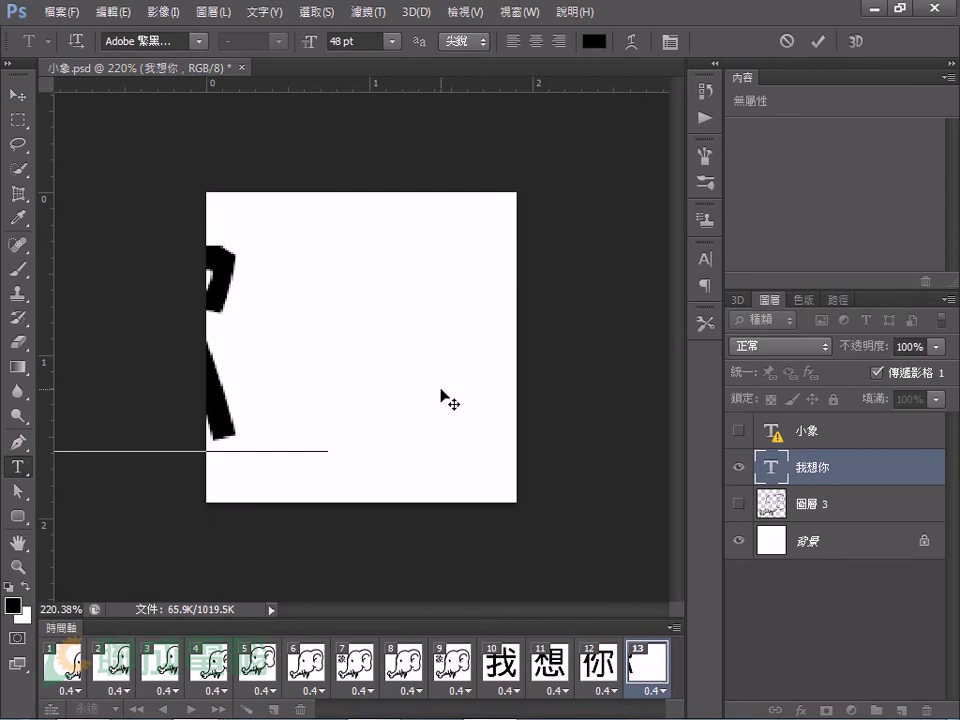
pyautogui.write('!')
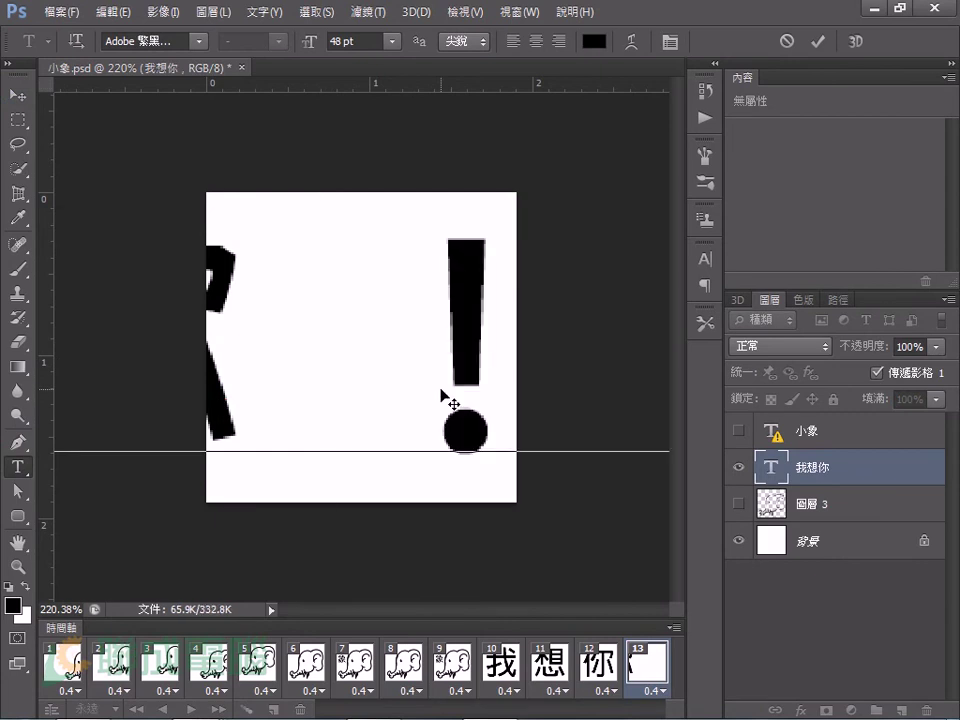
pyautogui.click(17, 94)
pyautogui.moveTo(484, 324); pyautogui.dragTo(330, 325)
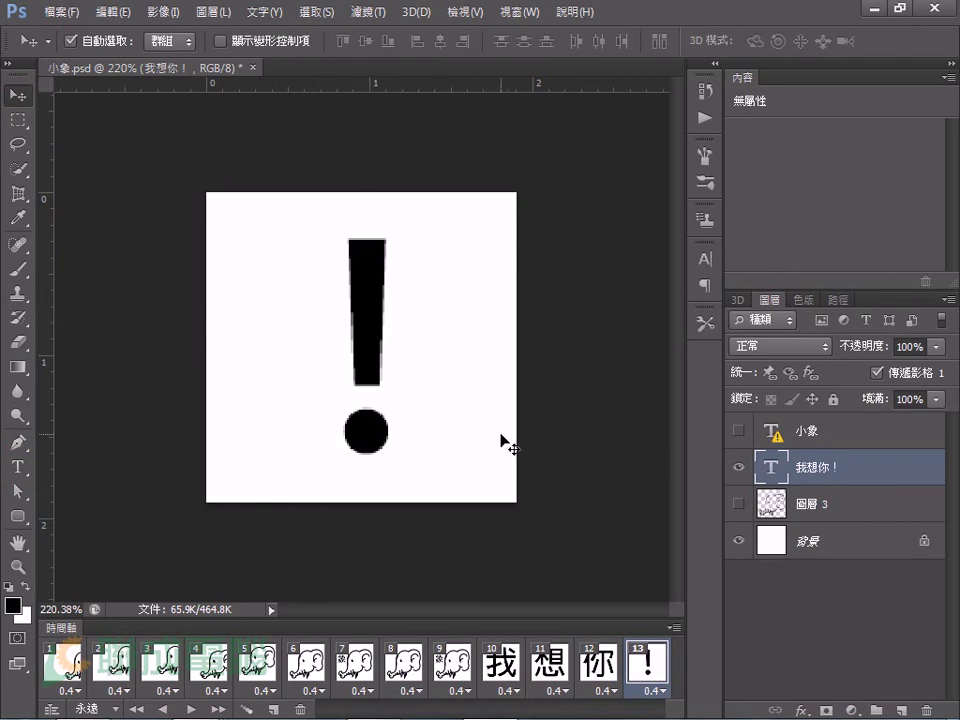
# Step: Play the 13-frame elephant animation in the Timeline to preview it, then stop playback
pyautogui.click(191, 708)
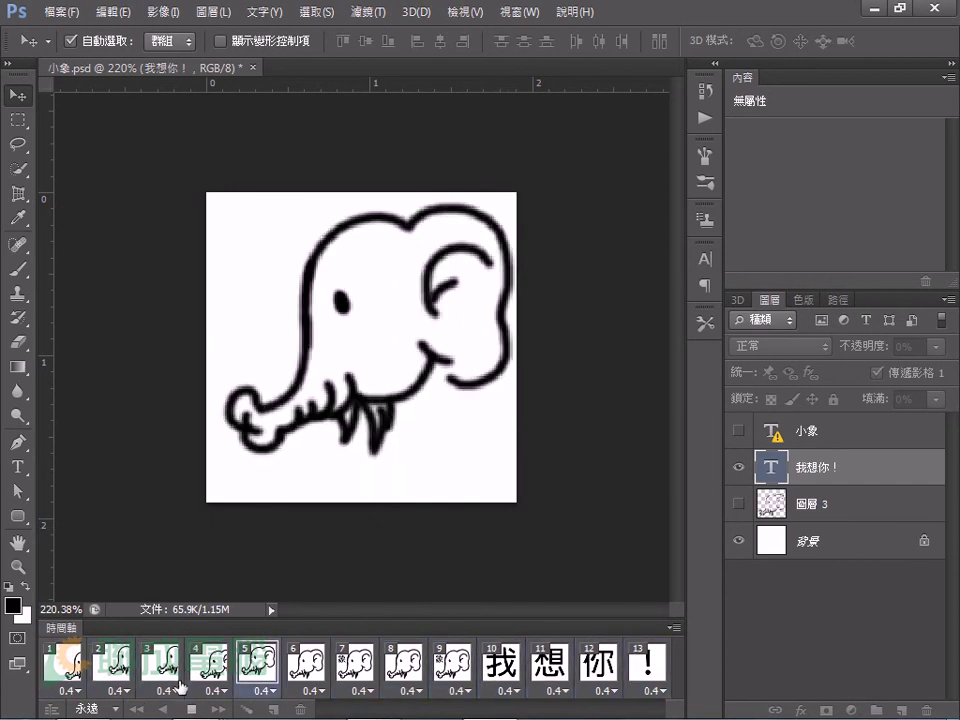
pyautogui.click(189, 709)
pyautogui.click(58, 12)
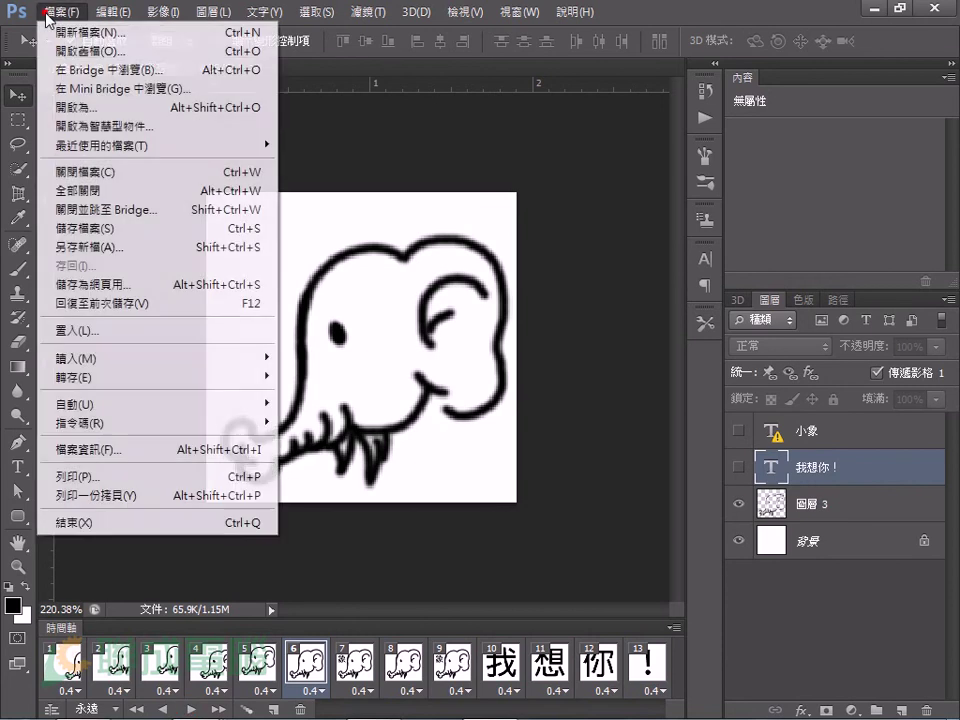
# Step: Export the animation with Save for Web as a GIF named 小象.gif on the Desktop
pyautogui.click(109, 292)
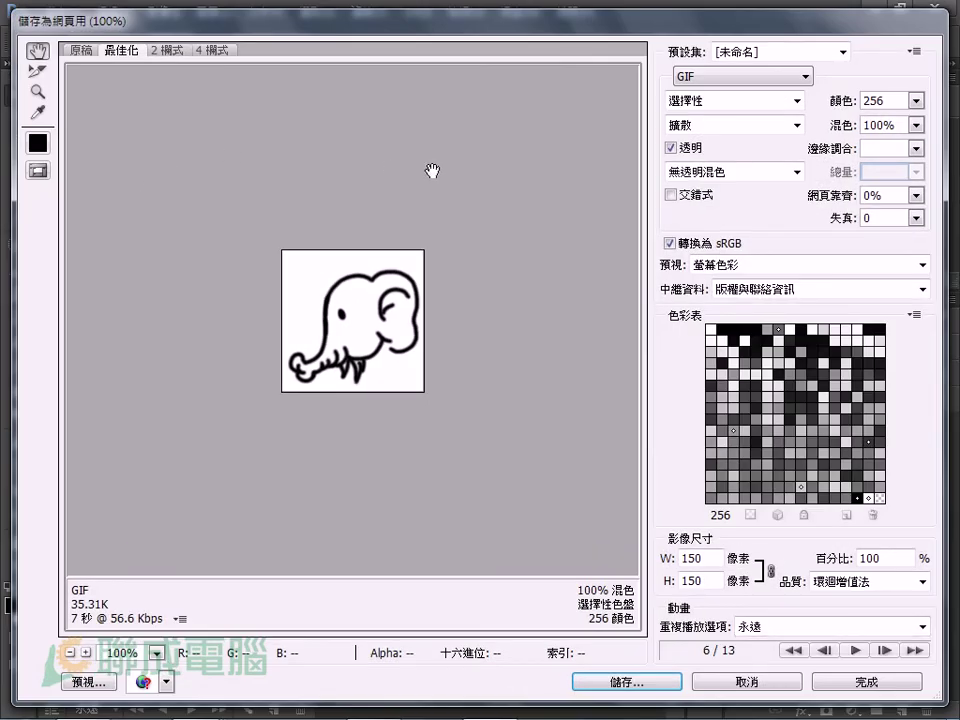
pyautogui.click(718, 77)
pyautogui.click(718, 95)
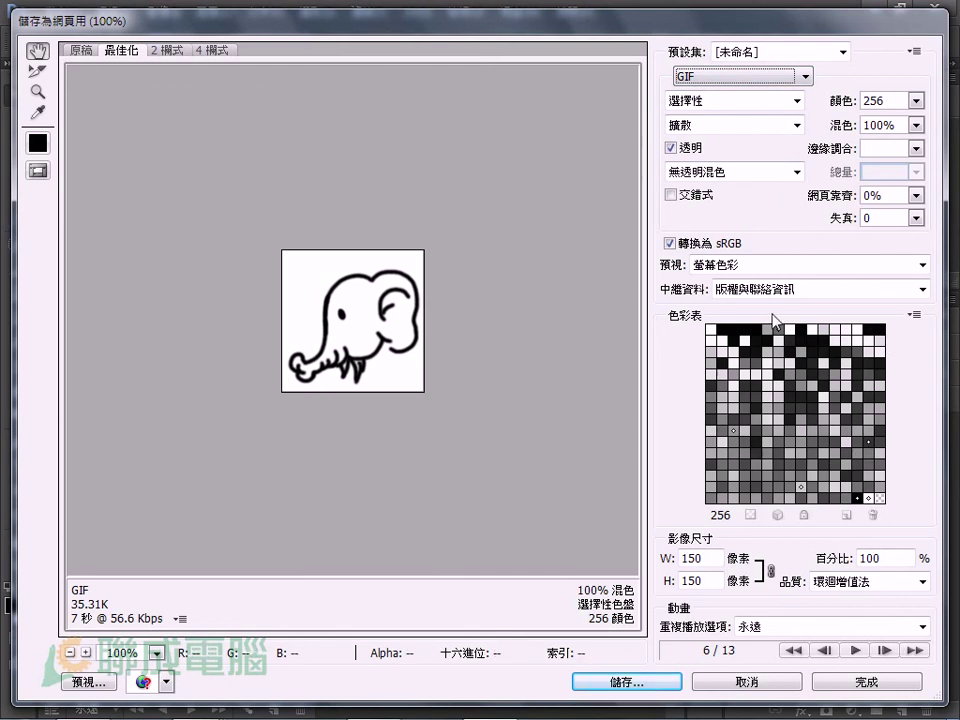
pyautogui.click(623, 684)
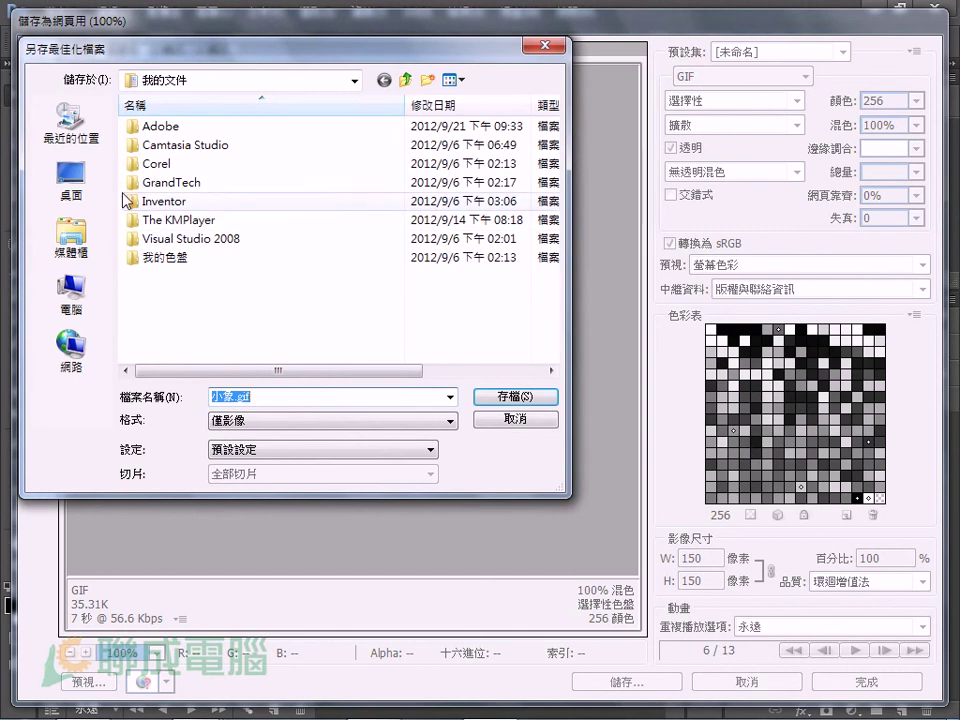
pyautogui.click(82, 178)
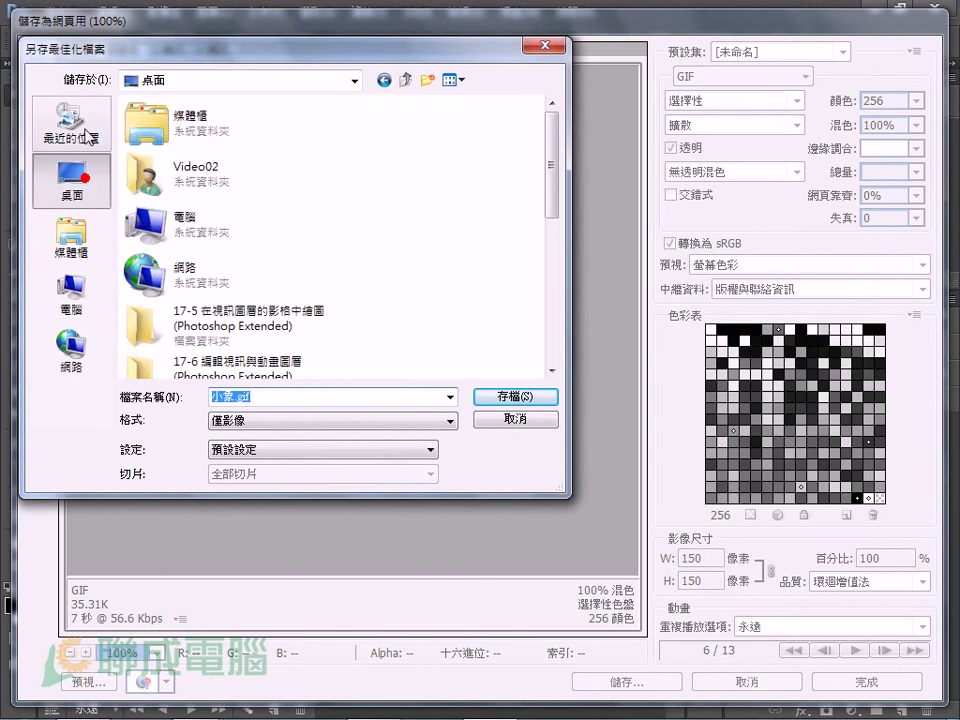
pyautogui.click(500, 397)
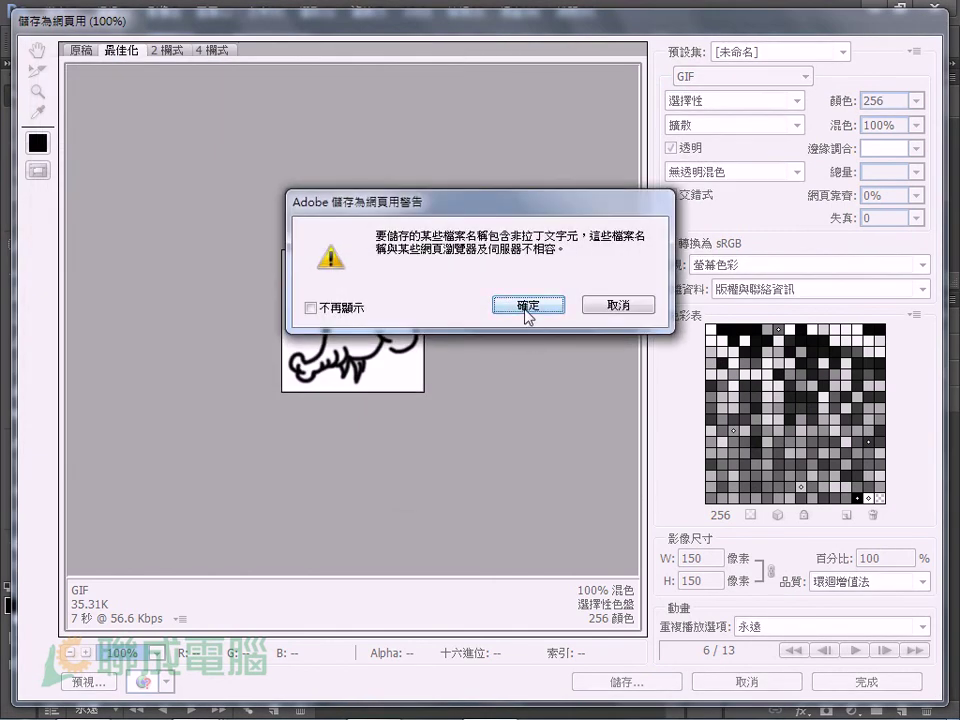
pyautogui.click(526, 306)
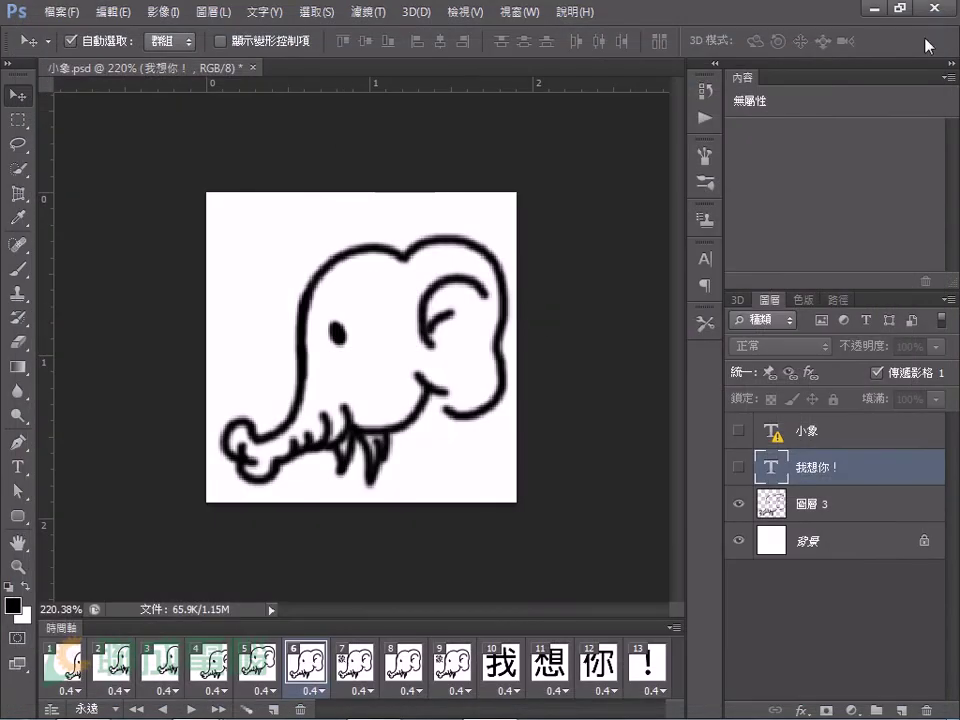
# Step: Minimize Photoshop and open 小象.gif from the desktop in the browser
pyautogui.click(876, 7)
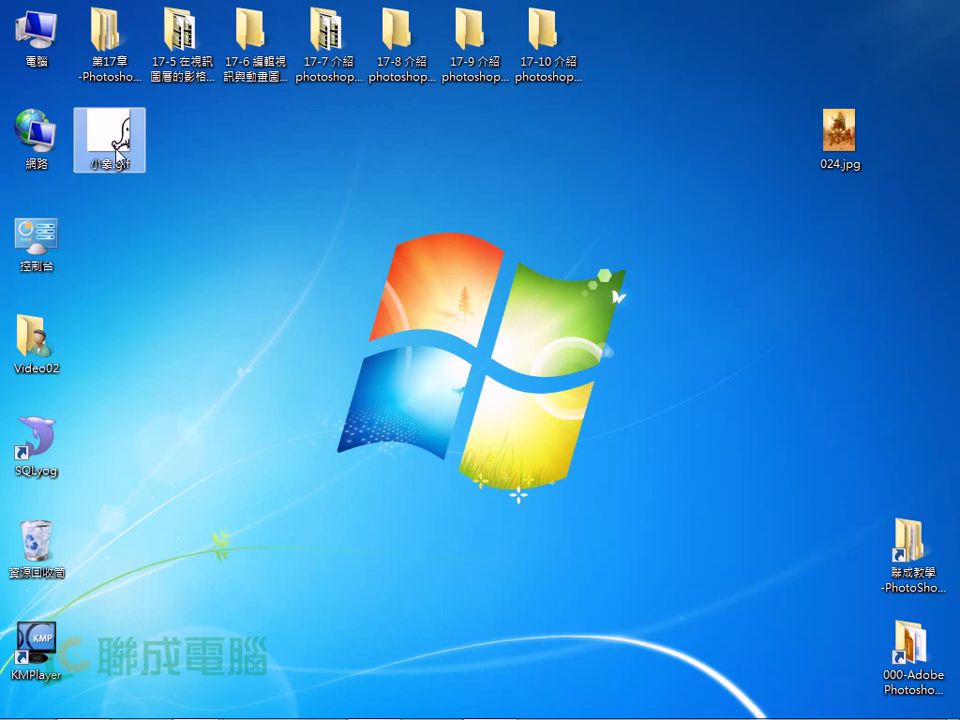
pyautogui.moveTo(118, 141); pyautogui.dragTo(191, 244)
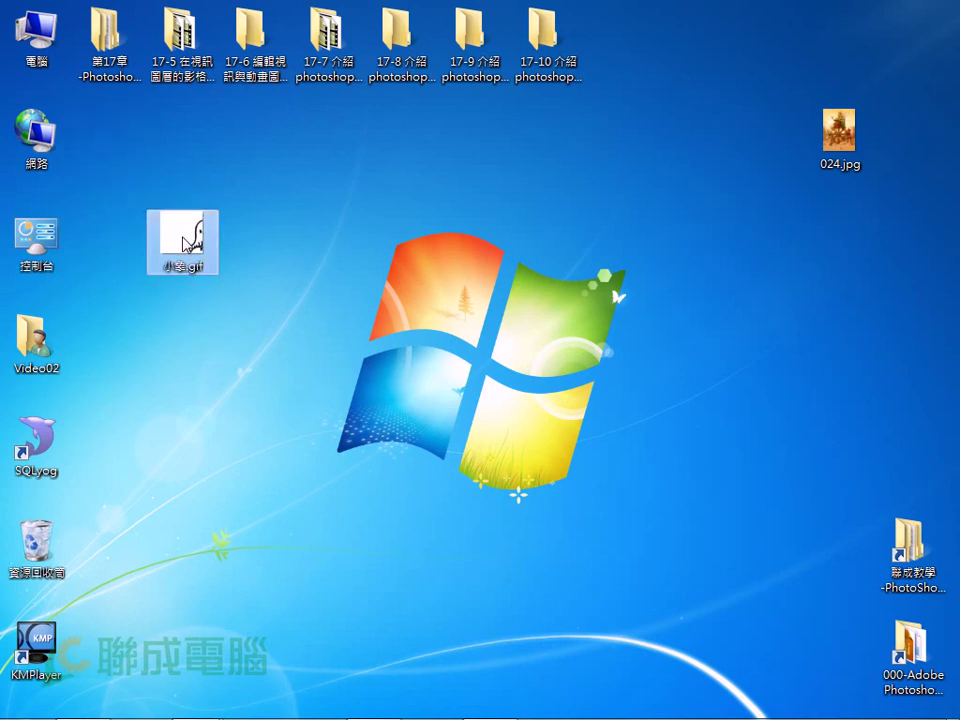
pyautogui.doubleClick(188, 240)
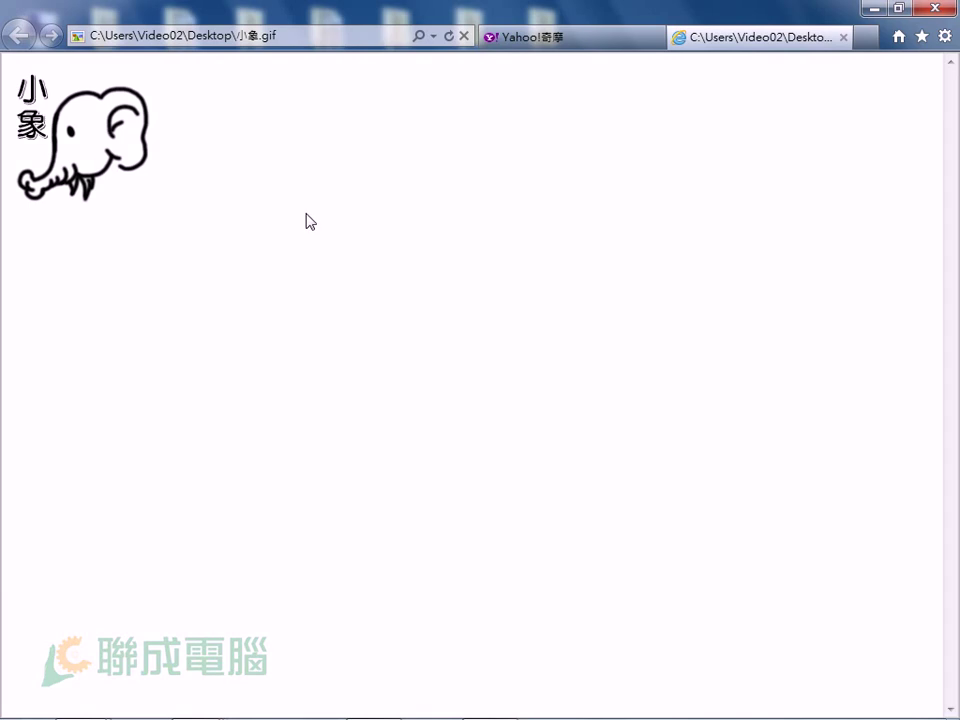
pyautogui.press('super')
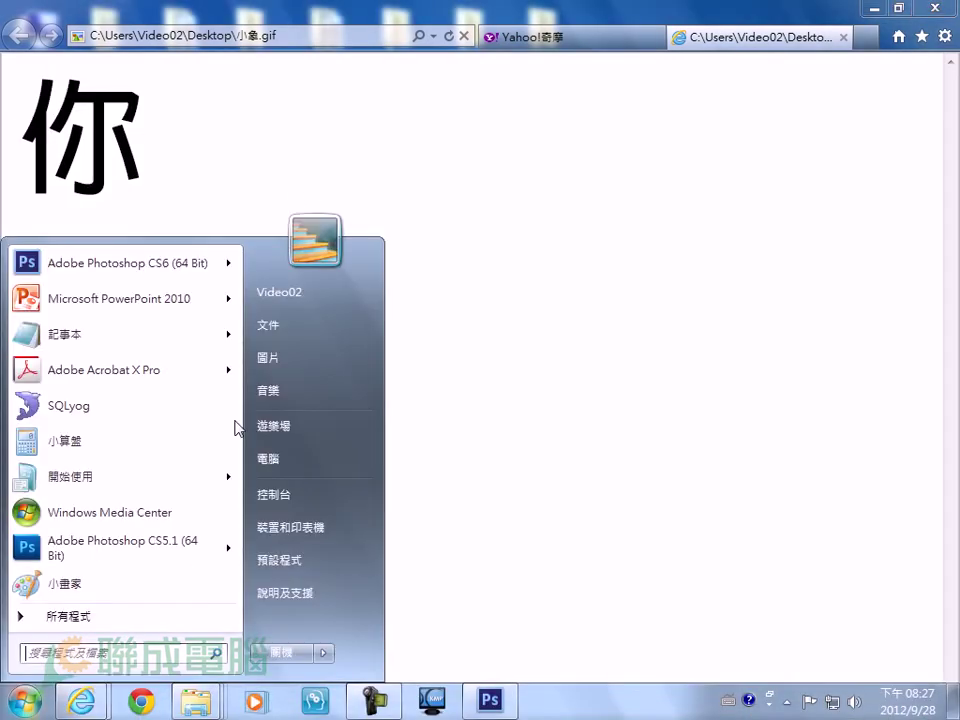
pyautogui.click(108, 706)
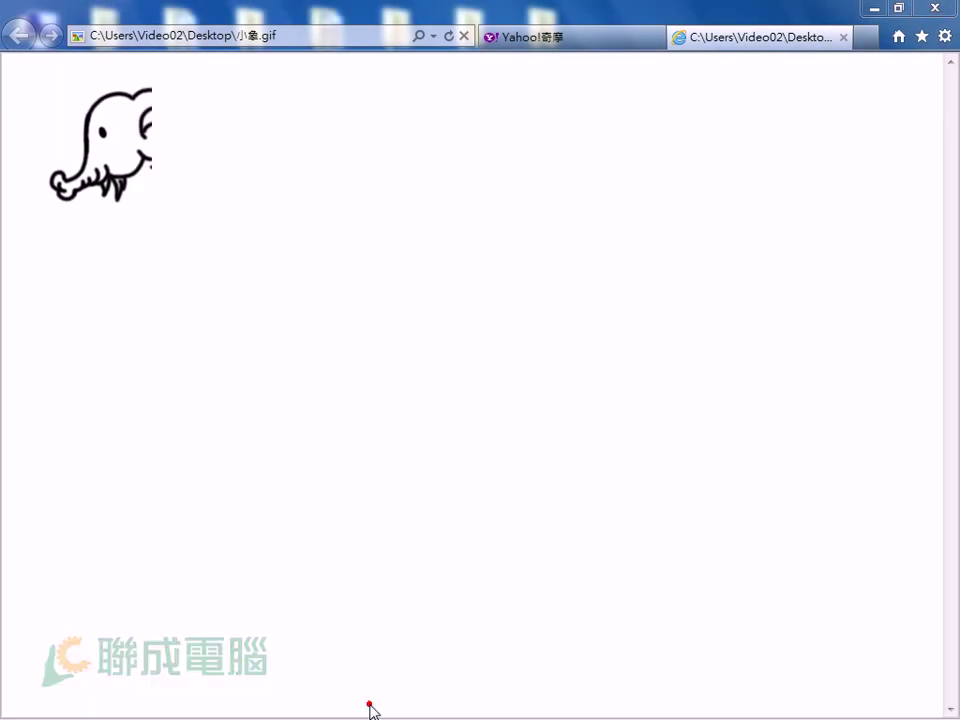